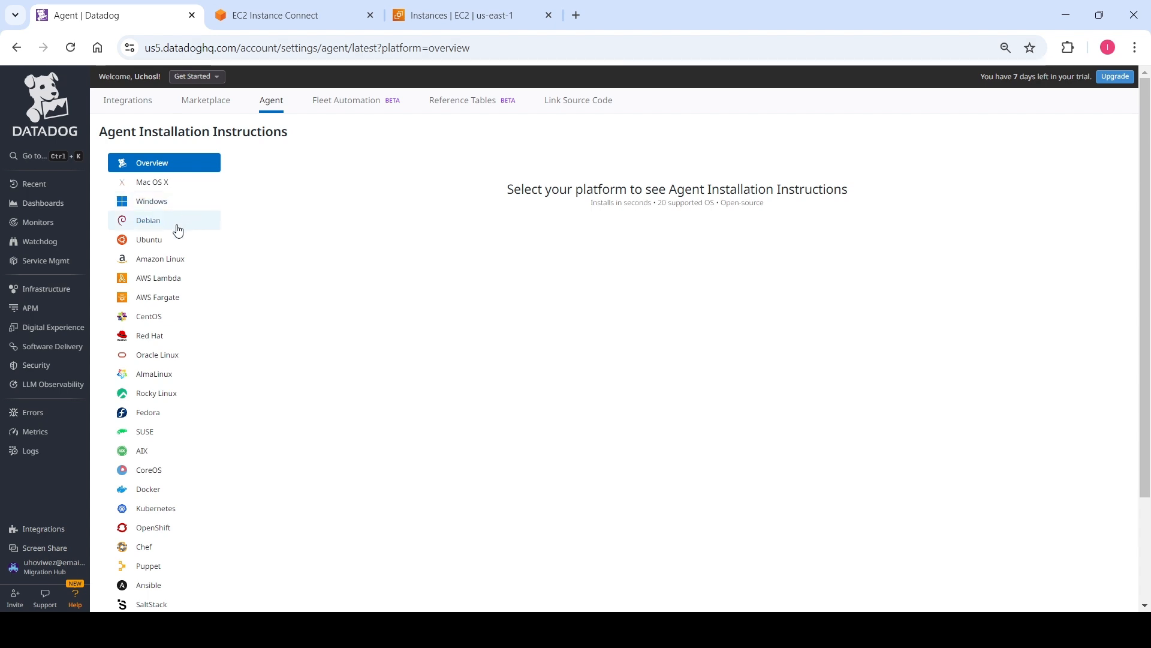
Open the Amazon Linux agent installation instructions and apply the existing API key to the installation command
{"action": "left_click", "coordinate": [163, 267]}
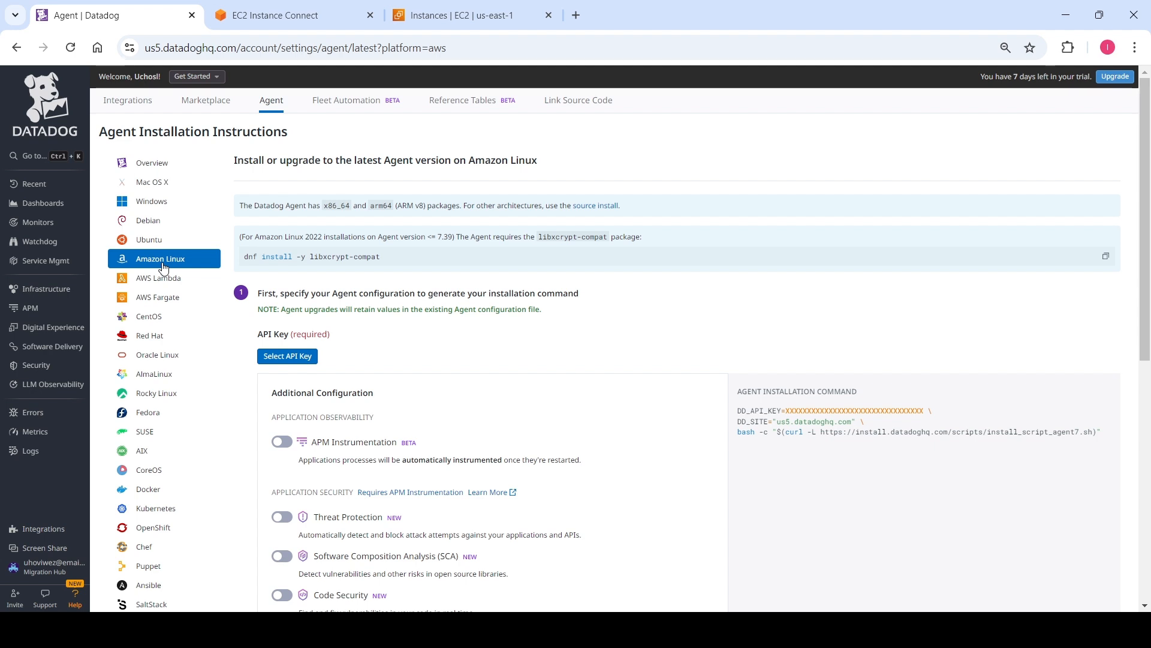
{"action": "scroll", "coordinate": [1148, 302], "scroll_direction": "down", "scroll_amount": 1}
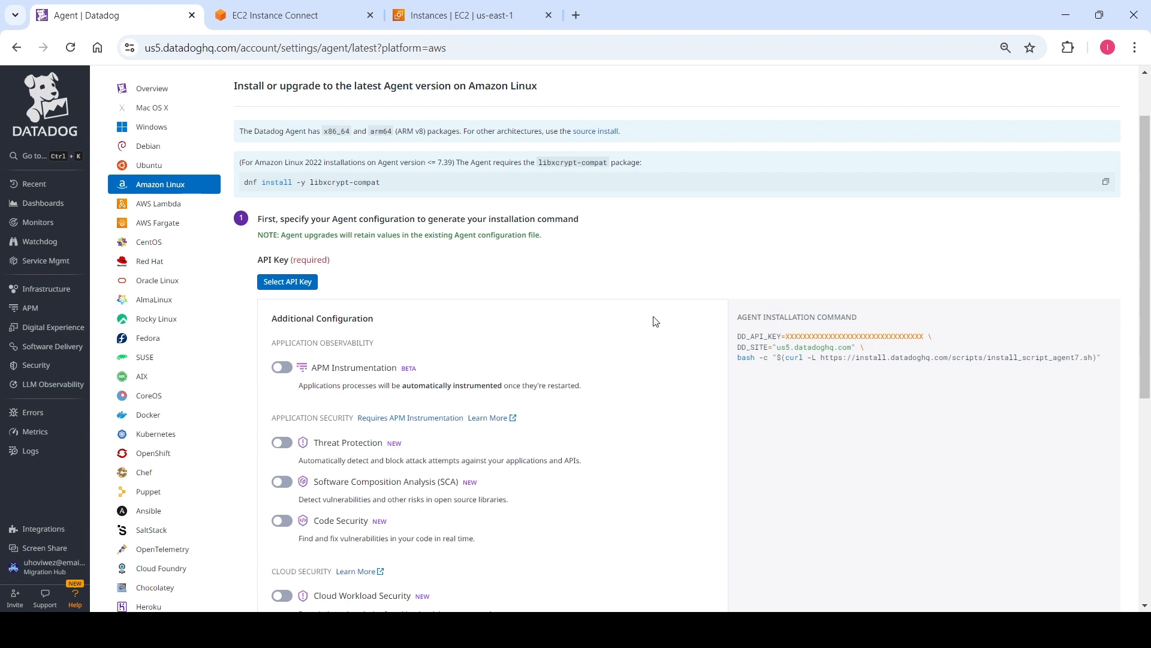
{"action": "left_click", "coordinate": [271, 283]}
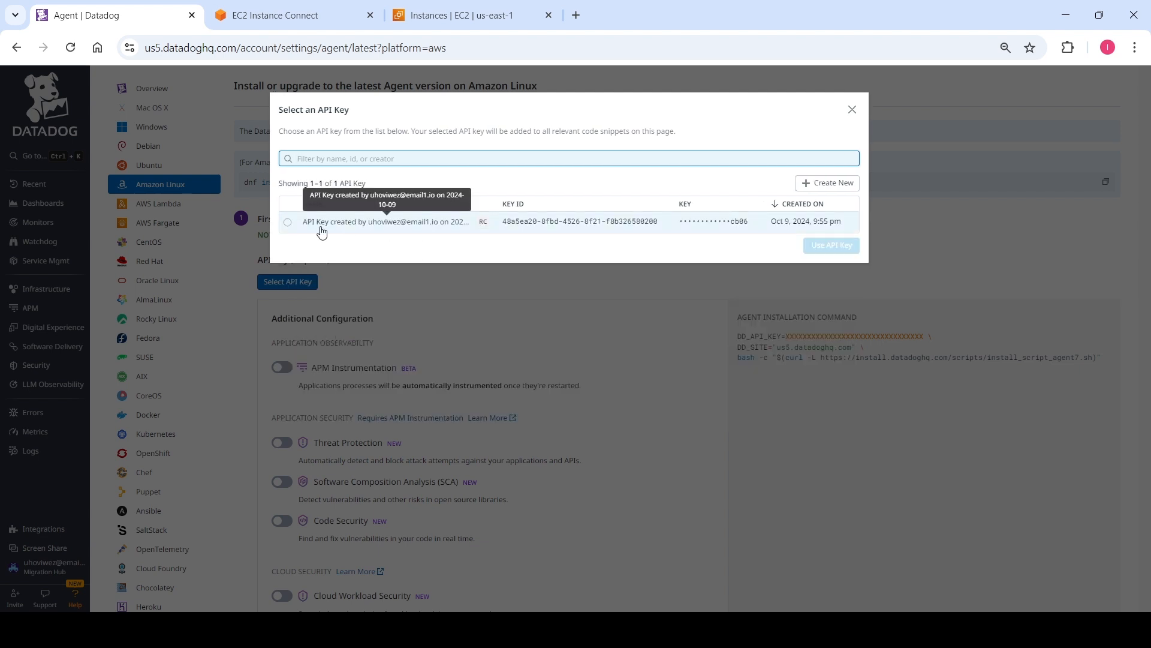
{"action": "left_click", "coordinate": [288, 222]}
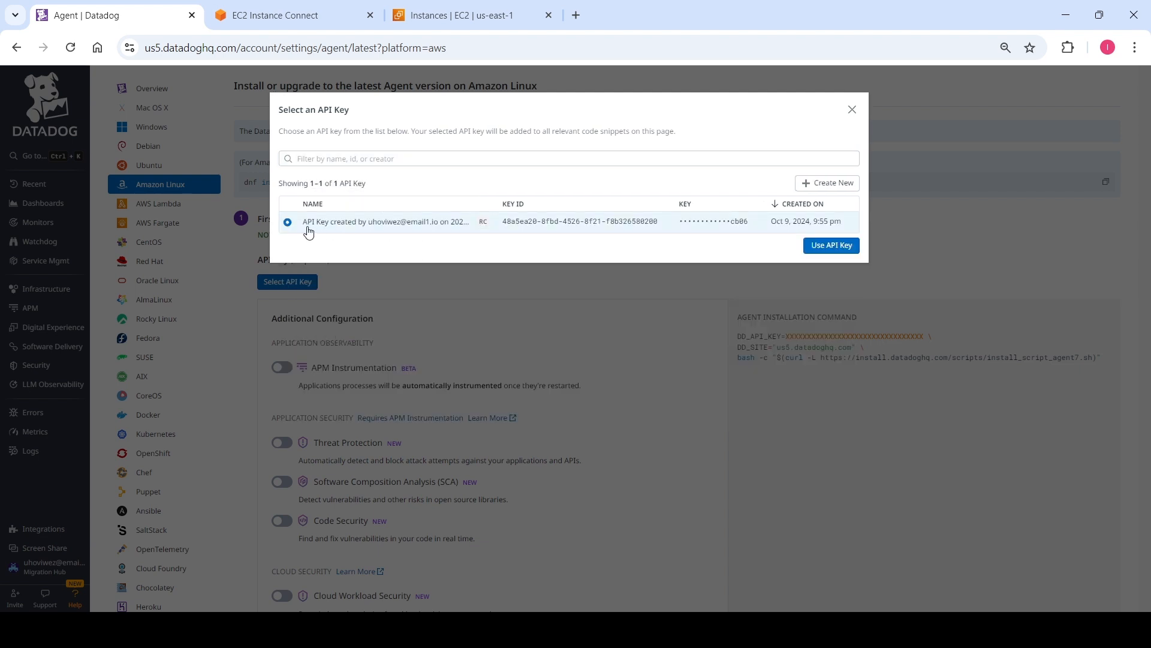
{"action": "left_click", "coordinate": [814, 248]}
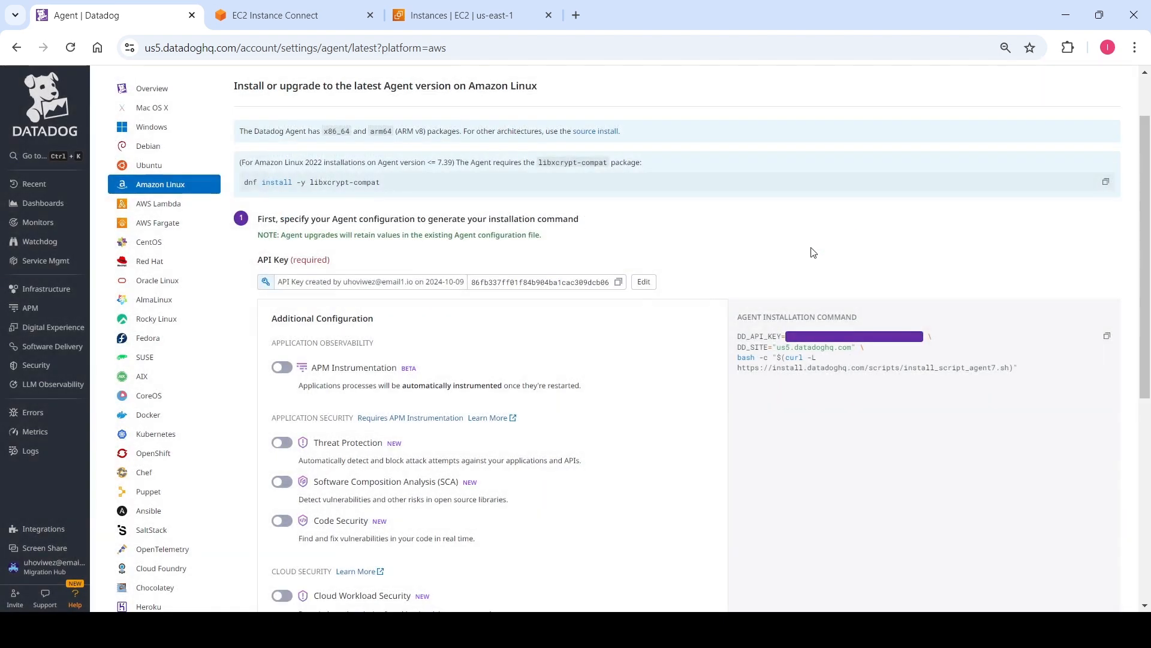
Copy the agent installation command, including its API key, and run it in the EC2 Instance Connect terminal
{"action": "left_click", "coordinate": [1108, 336]}
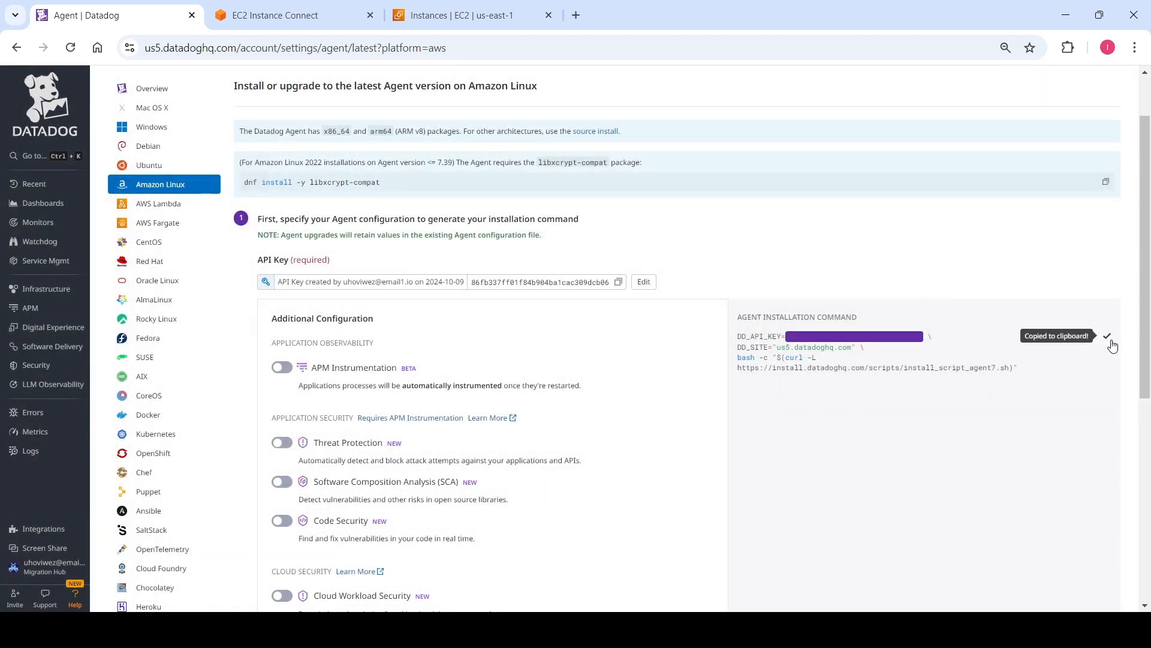
{"action": "left_click", "coordinate": [261, 14]}
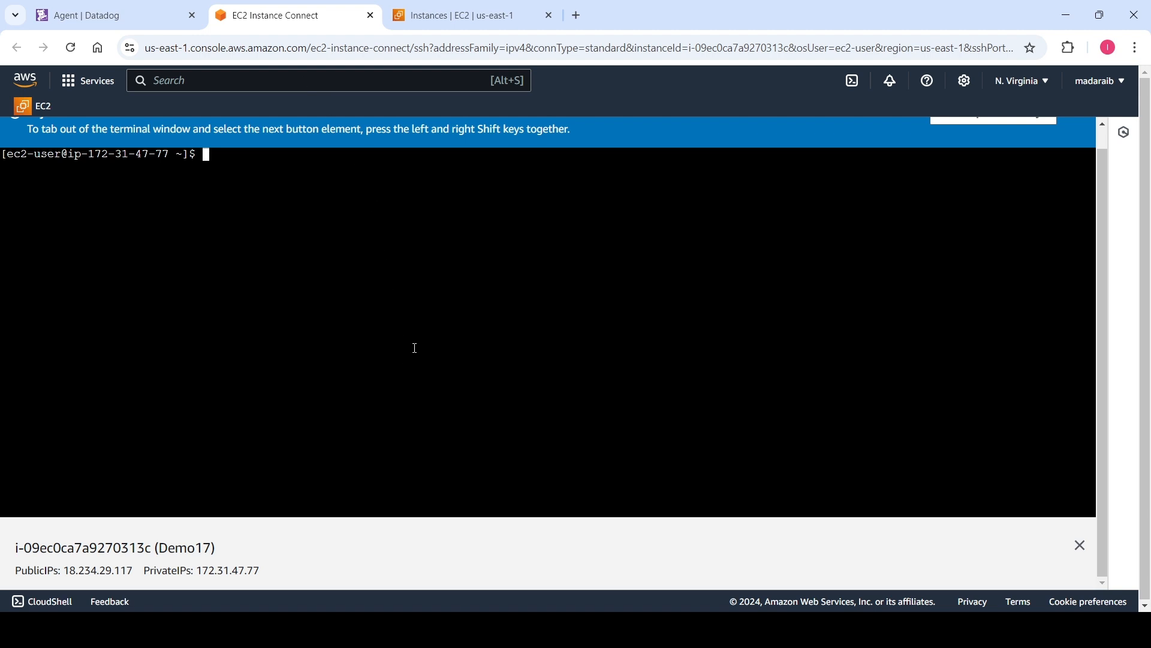
{"action": "key", "text": "ctrl+v"}
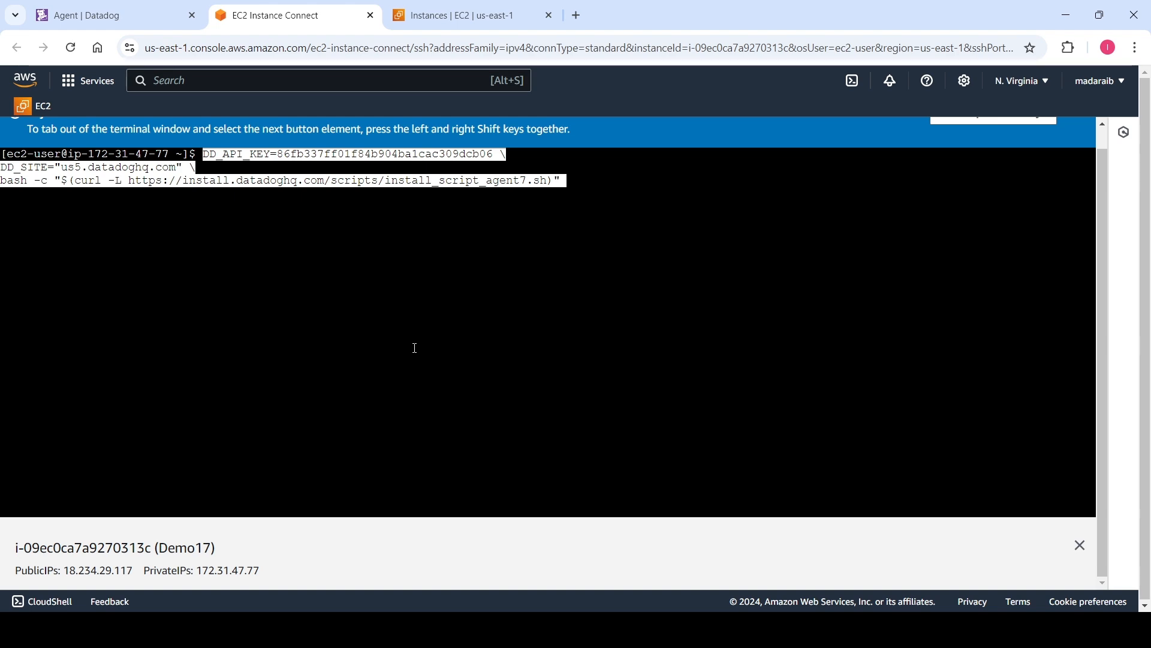
{"action": "key", "text": "Return"}
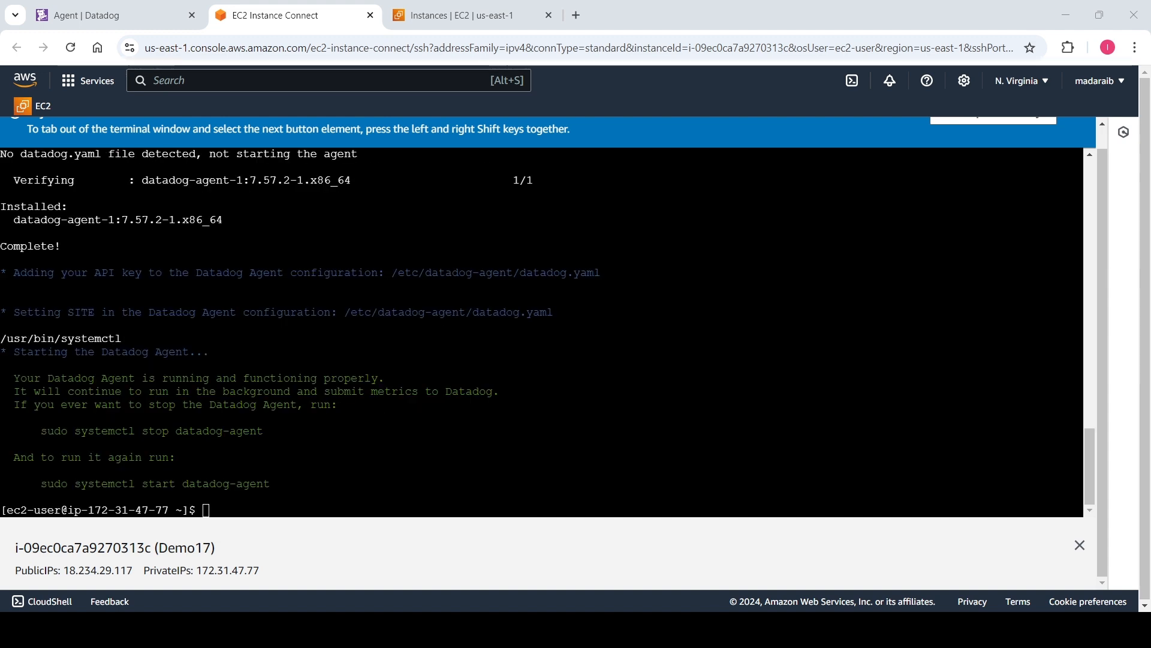
Try to check the agent's service status with "sudo systemctl status dataddog-agent"
{"action": "left_click", "coordinate": [805, 572]}
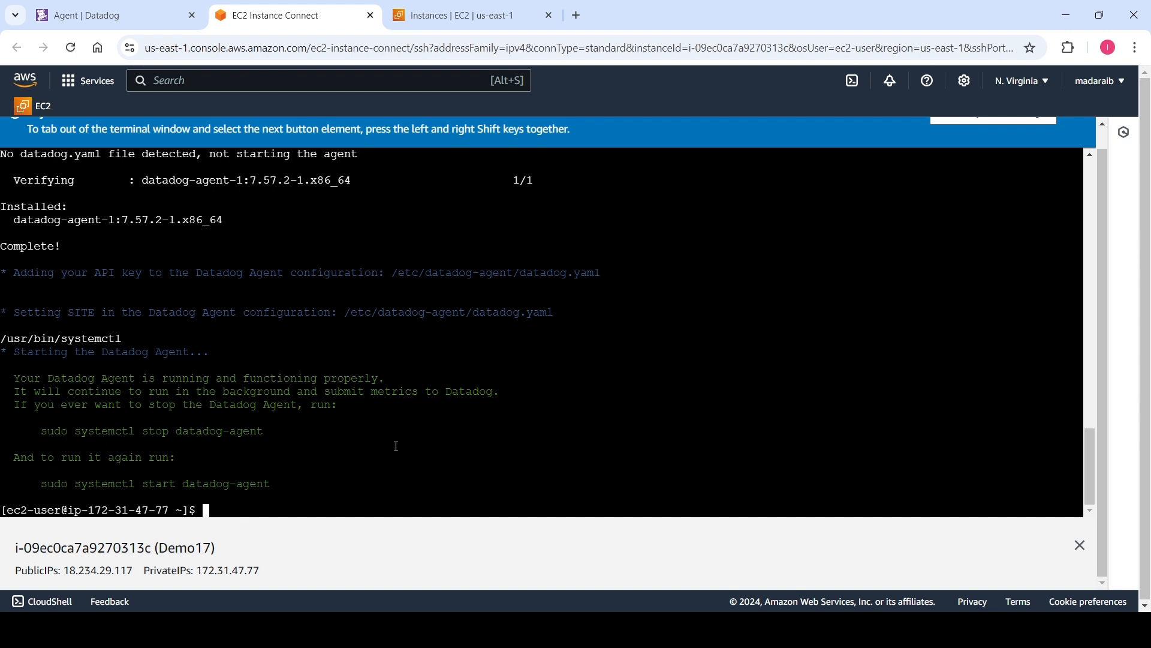
{"action": "type", "text": "sudo syst"}
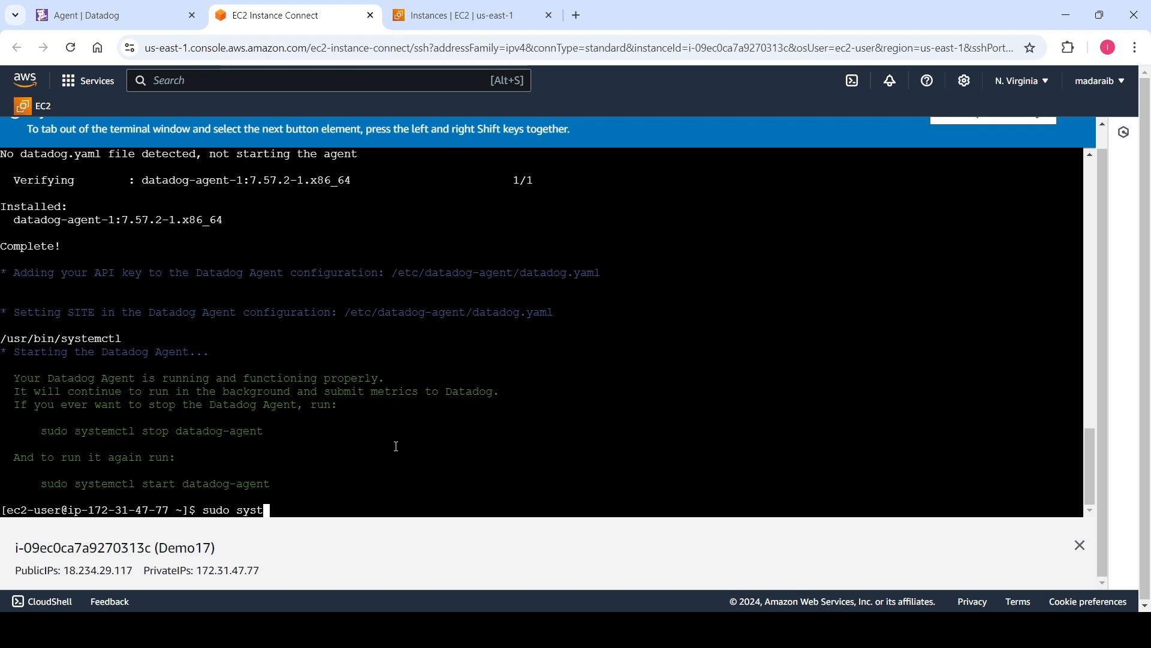
{"action": "type", "text": "e"}
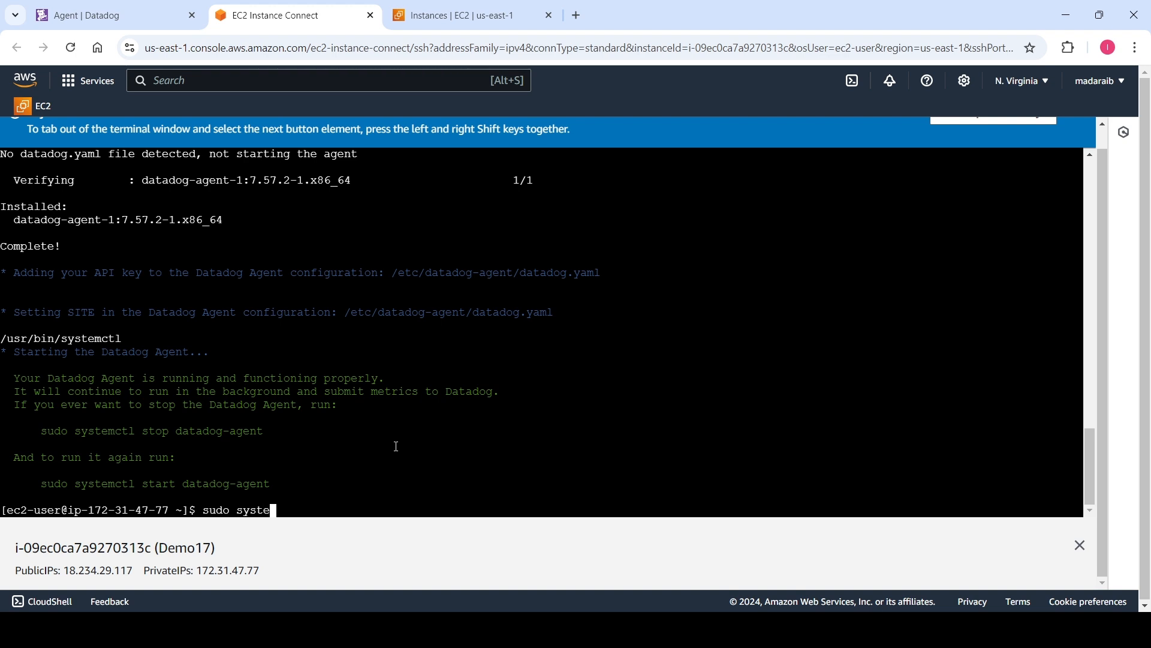
{"action": "type", "text": "mctl status dataddog-agent"}
{"action": "key", "text": "Return"}
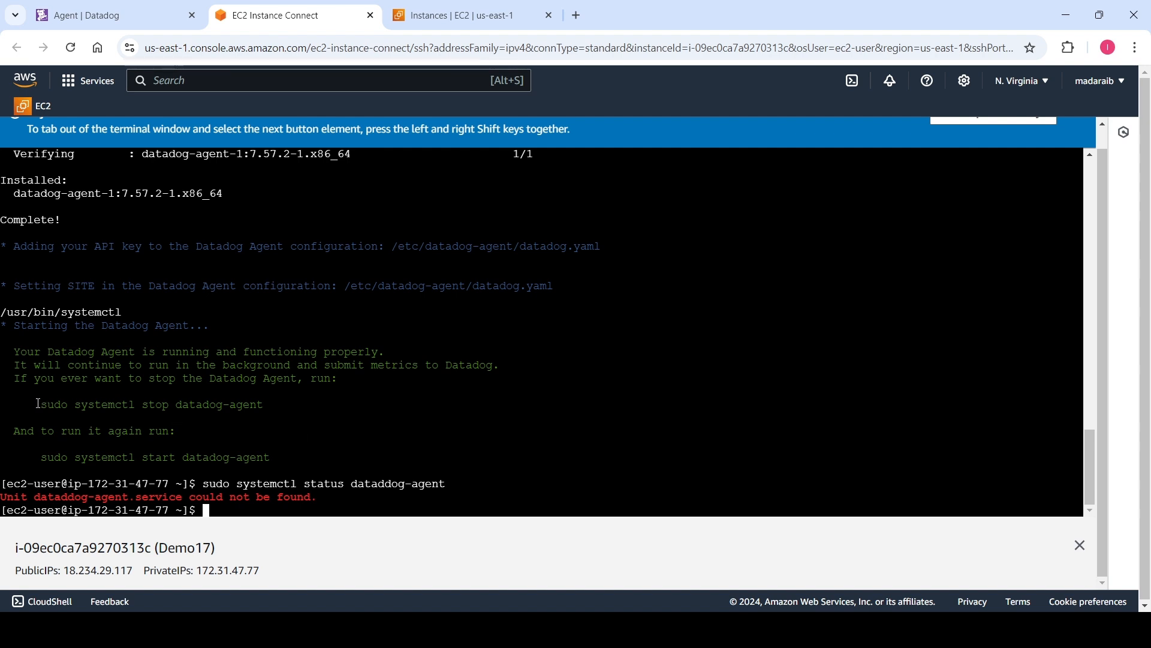
Start the agent service by running the installer's suggested command "sudo systemctl start datadog-agent"
{"action": "left_click_drag", "start_coordinate": [41, 458], "coordinate": [270, 459]}
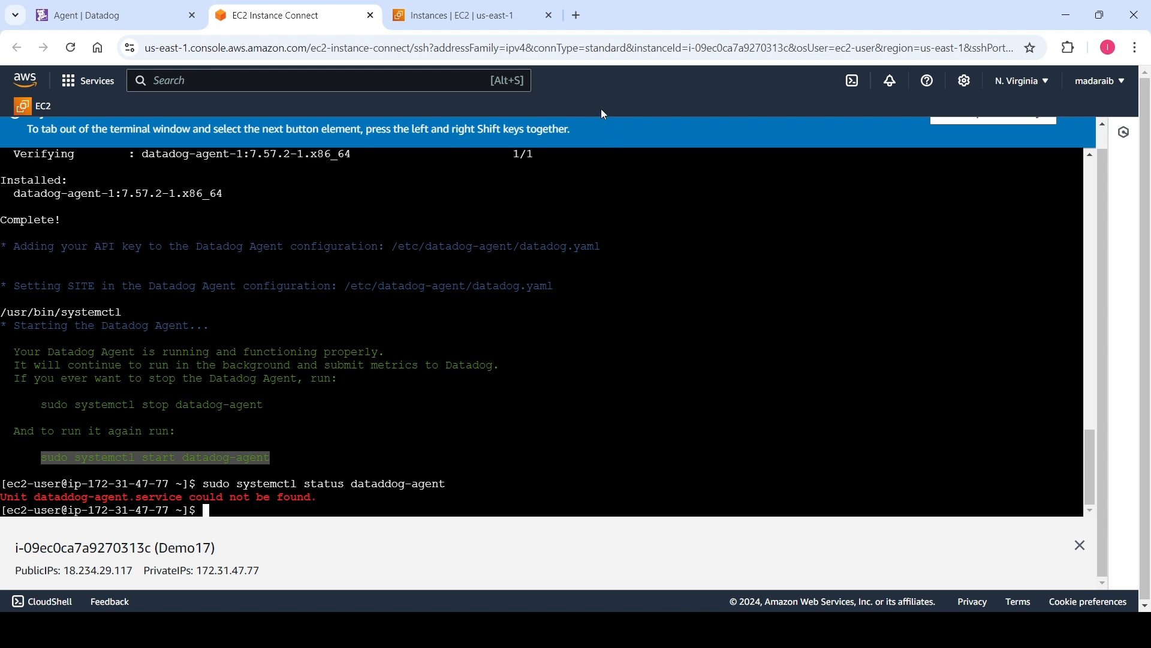
{"action": "key", "text": "Up"}
{"action": "key", "text": "ctrl+v"}
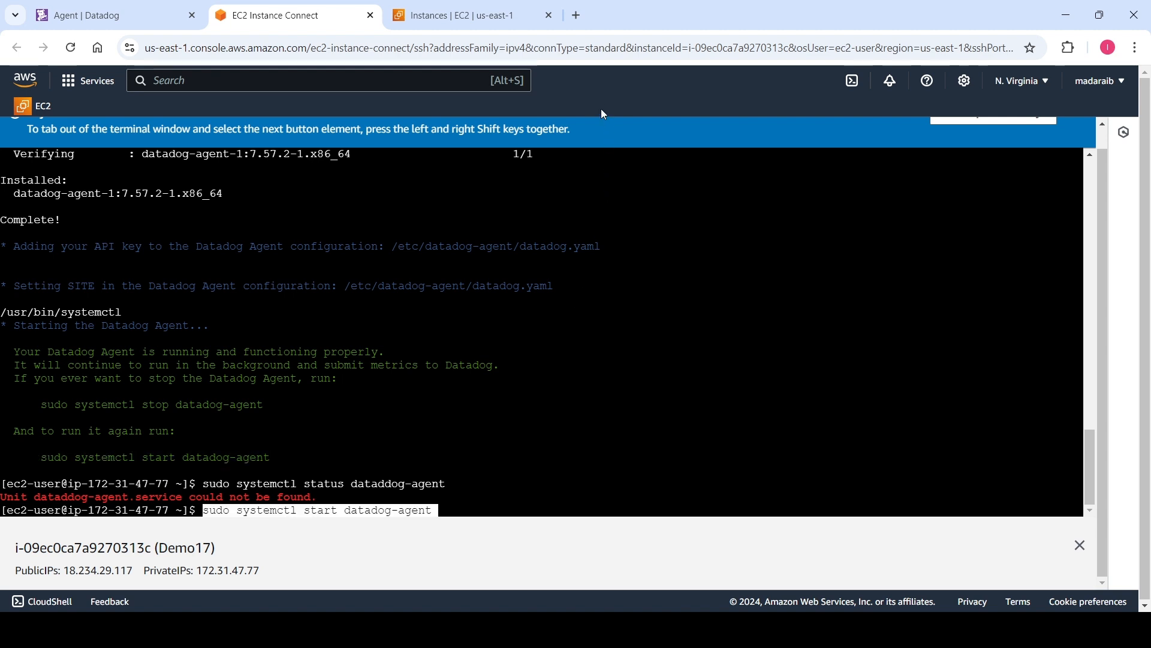
{"action": "key", "text": "Return"}
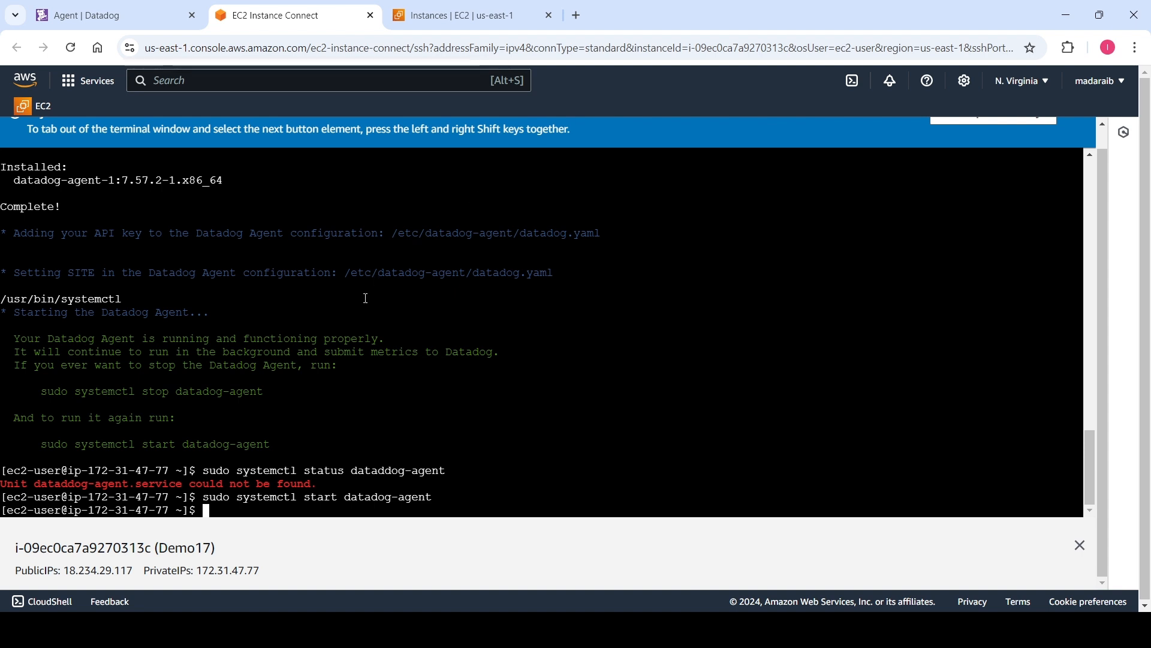
Rework the previous start command into "sudo systemctl status datadog-agent" and run it to check the agent service
{"action": "key", "text": "Up"}
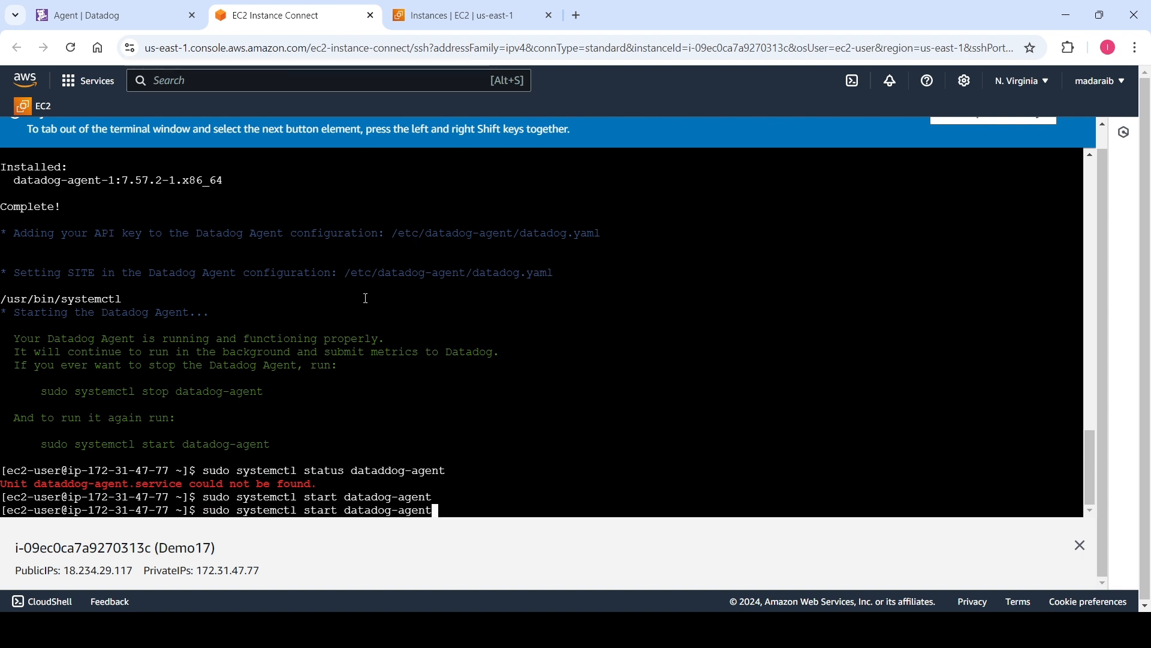
{"action": "key", "text": "Left"}
{"action": "key", "text": "Left"}
{"action": "key", "text": "Left"}
{"action": "key", "text": "Left"}
{"action": "key", "text": "Left"}
{"action": "key", "text": "Left"}
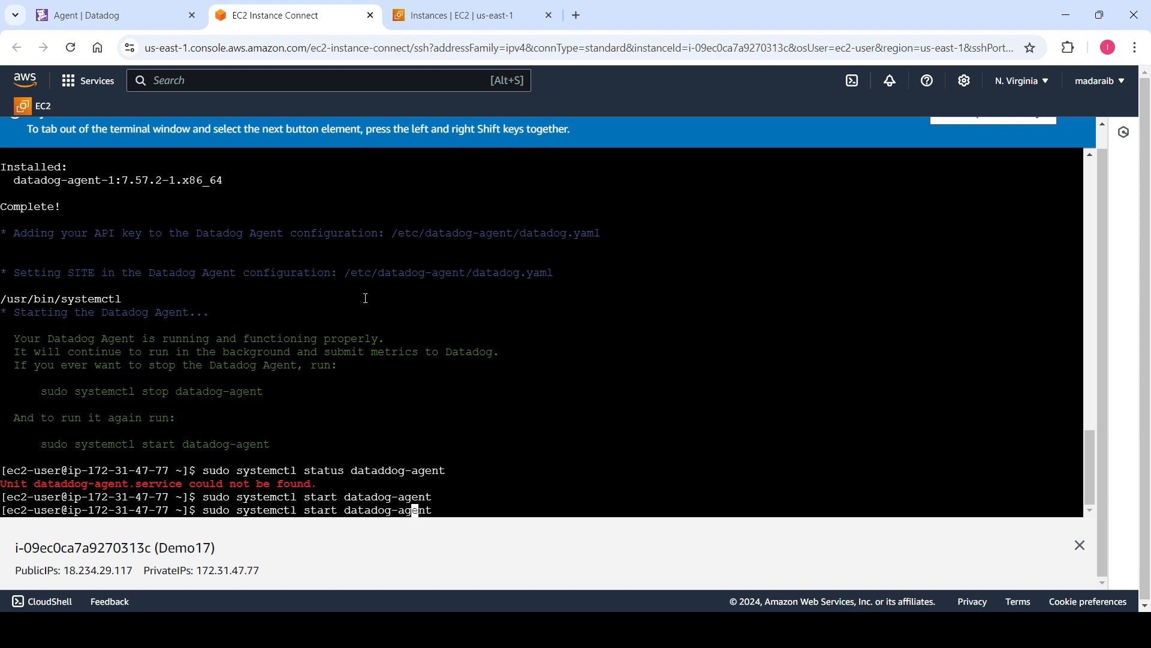
{"action": "key", "text": "Left"}
{"action": "key", "text": "Left"}
{"action": "key", "text": "Left"}
{"action": "key", "text": "Left"}
{"action": "key", "text": "Left"}
{"action": "key", "text": "Left"}
{"action": "key", "text": "Left"}
{"action": "key", "text": "Left"}
{"action": "key", "text": "Left"}
{"action": "key", "text": "Left"}
{"action": "key", "text": "Right"}
{"action": "key", "text": "Right"}
{"action": "type", "text": "\\"}
{"action": "key", "text": "BackSpace"}
{"action": "key", "text": "BackSpace"}
{"action": "key", "text": "BackSpace"}
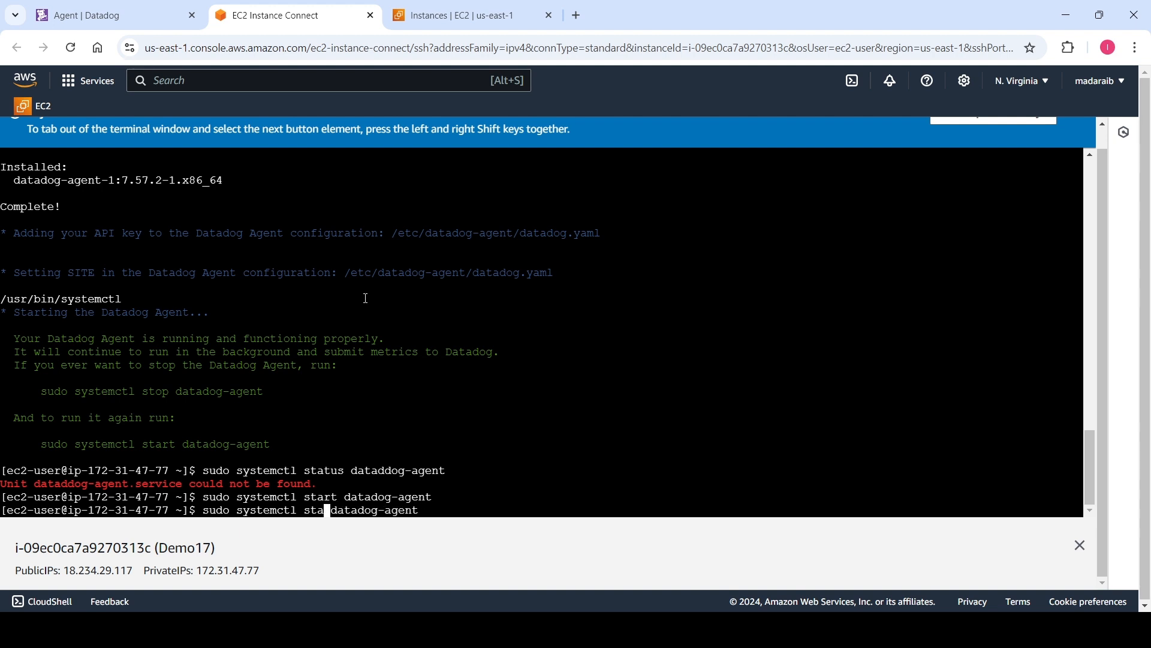
{"action": "type", "text": "tus"}
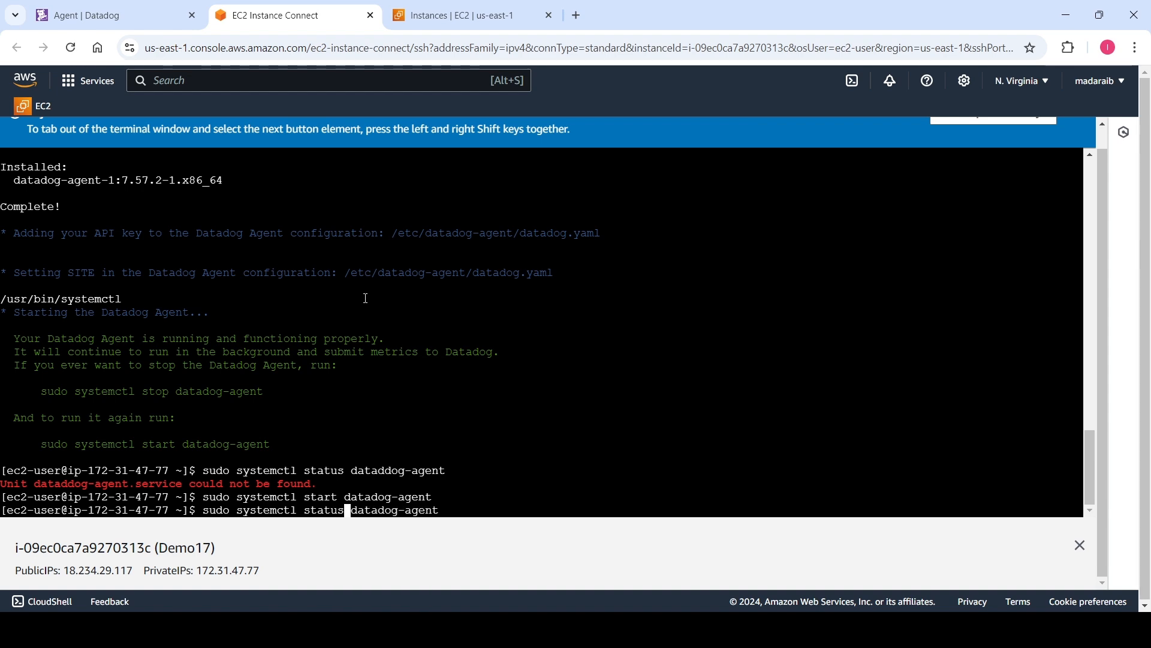
{"action": "key", "text": "Return"}
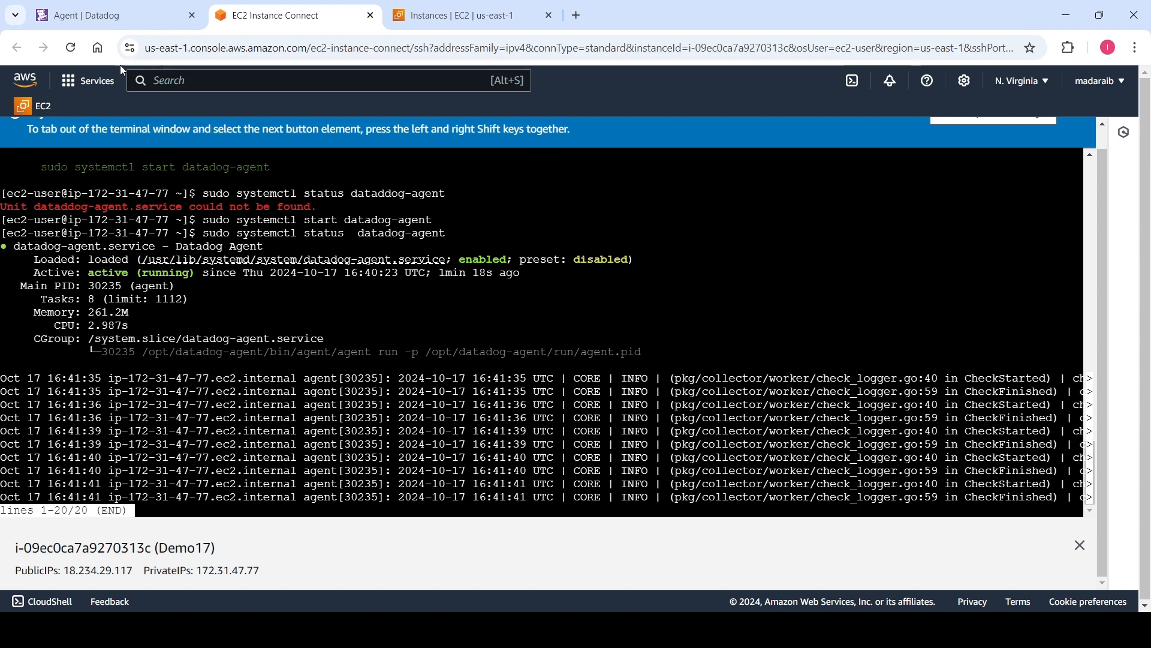
Switch to Datadog and open the infrastructure Host List to check for the EC2 instance
{"action": "left_click", "coordinate": [108, 17]}
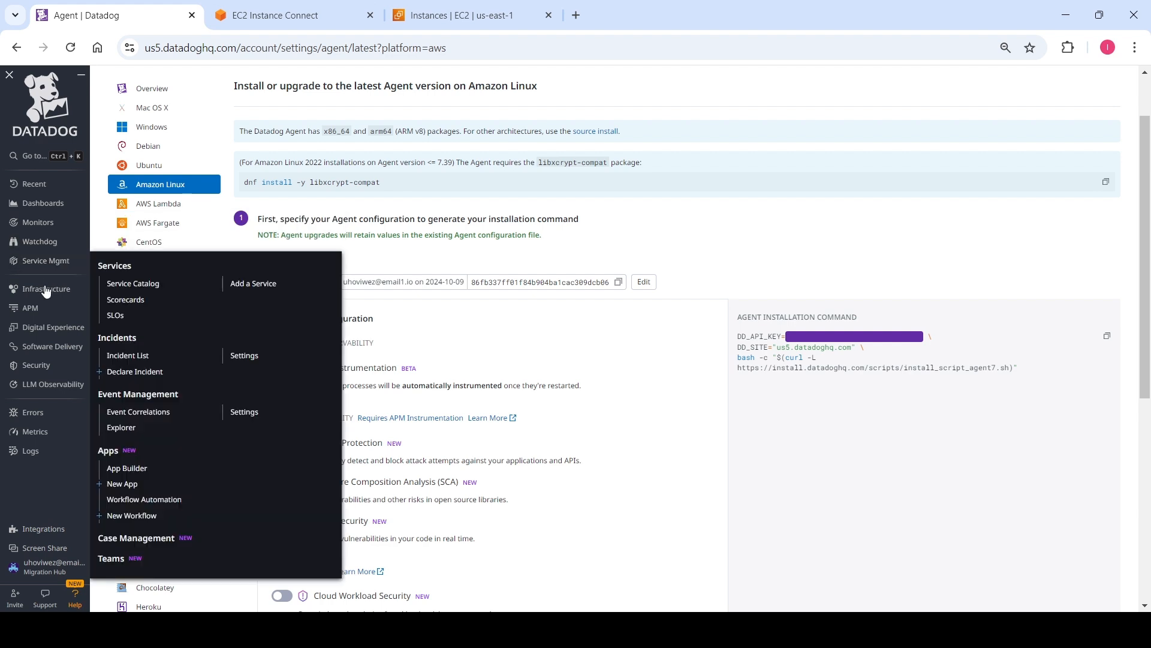
{"action": "mouse_move", "coordinate": [46, 290]}
{"action": "left_click", "coordinate": [108, 298]}
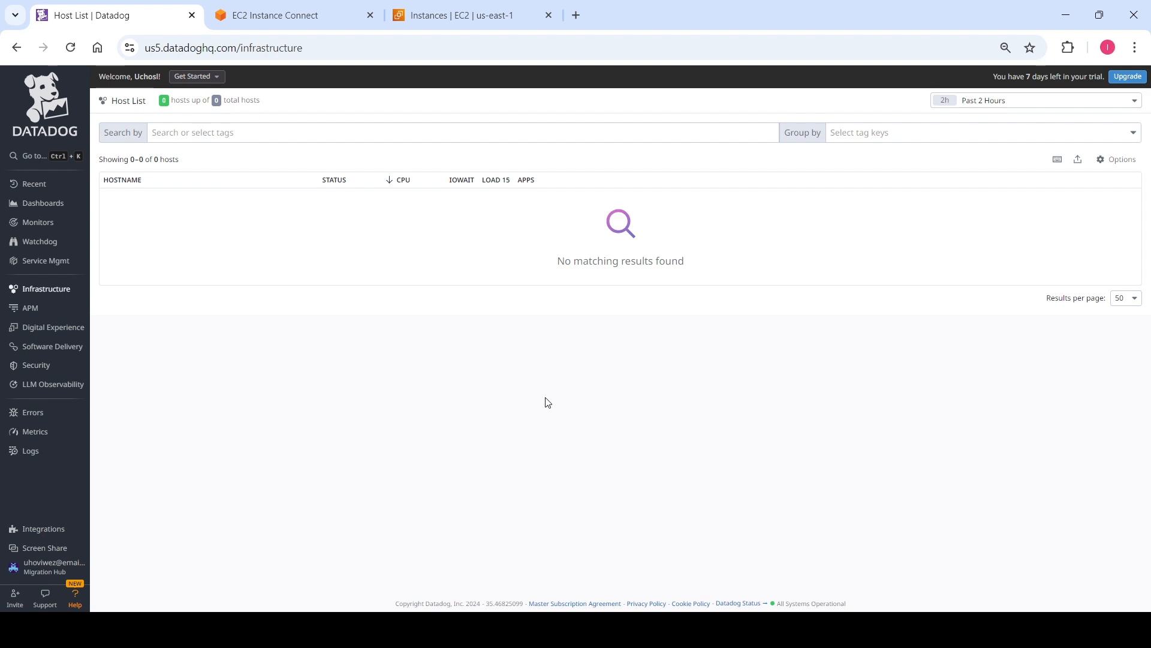
{"action": "left_click", "coordinate": [649, 630]}
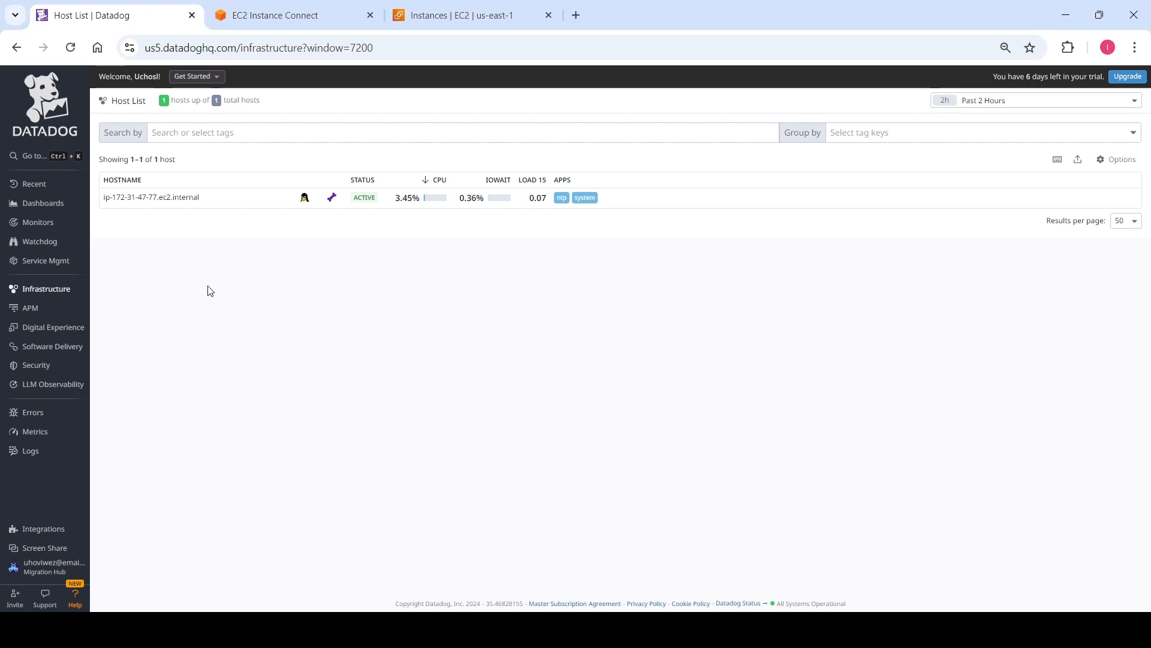
Open the details of host ip-172-31-47-77.ec2.internal and examine its agent configuration
{"action": "left_click", "coordinate": [168, 204]}
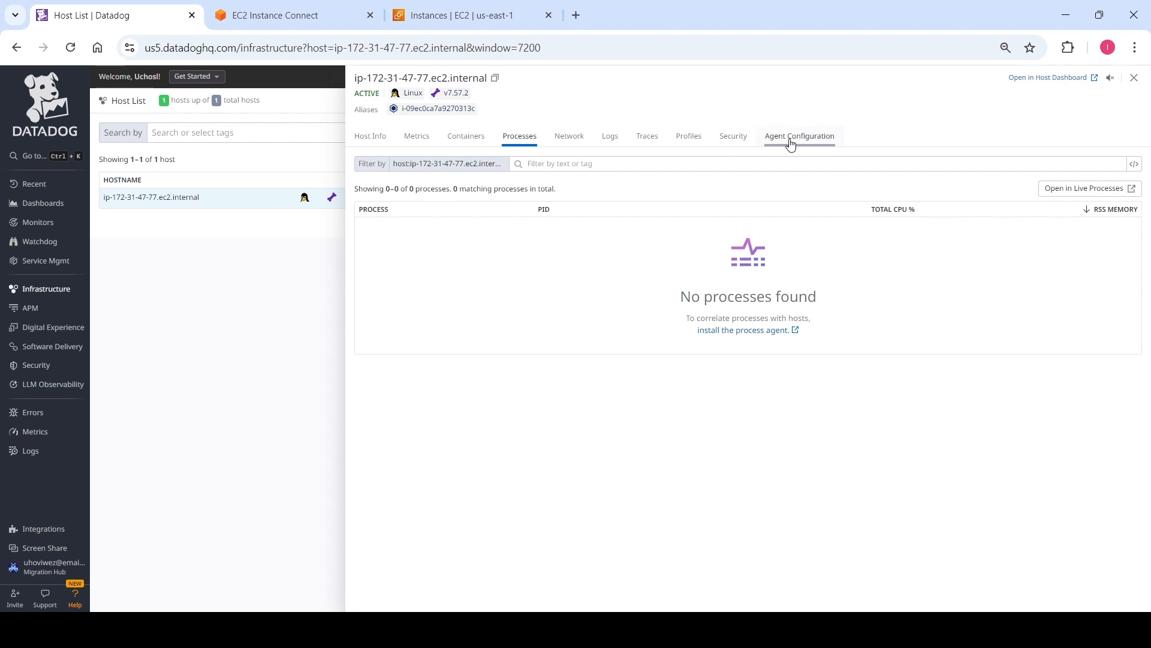
{"action": "left_click", "coordinate": [792, 145]}
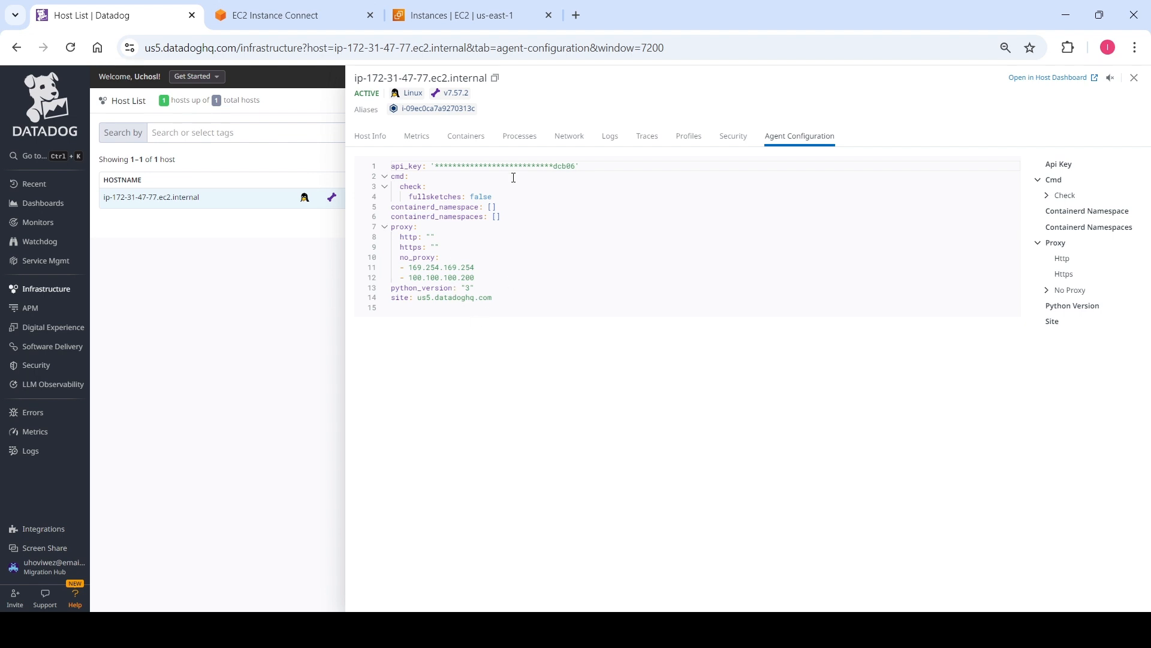
{"action": "left_click", "coordinate": [527, 147]}
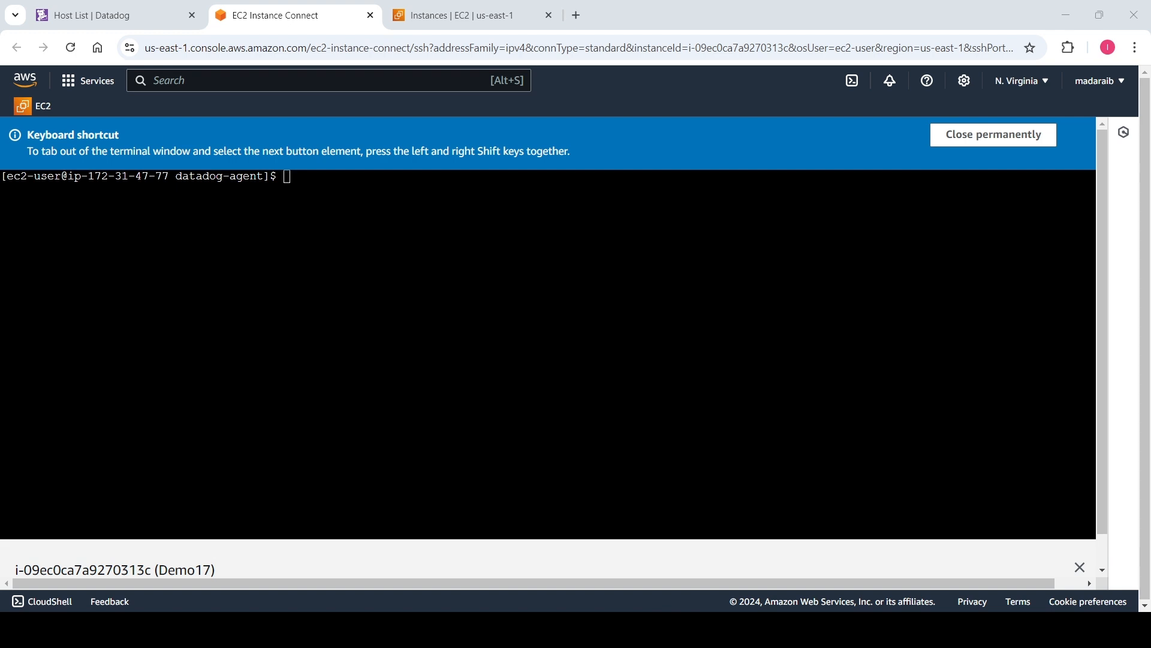
In the EC2 terminal, change to /etc/datadog-agent/ and list its files with "ls -lrth"
{"action": "left_click", "coordinate": [654, 343]}
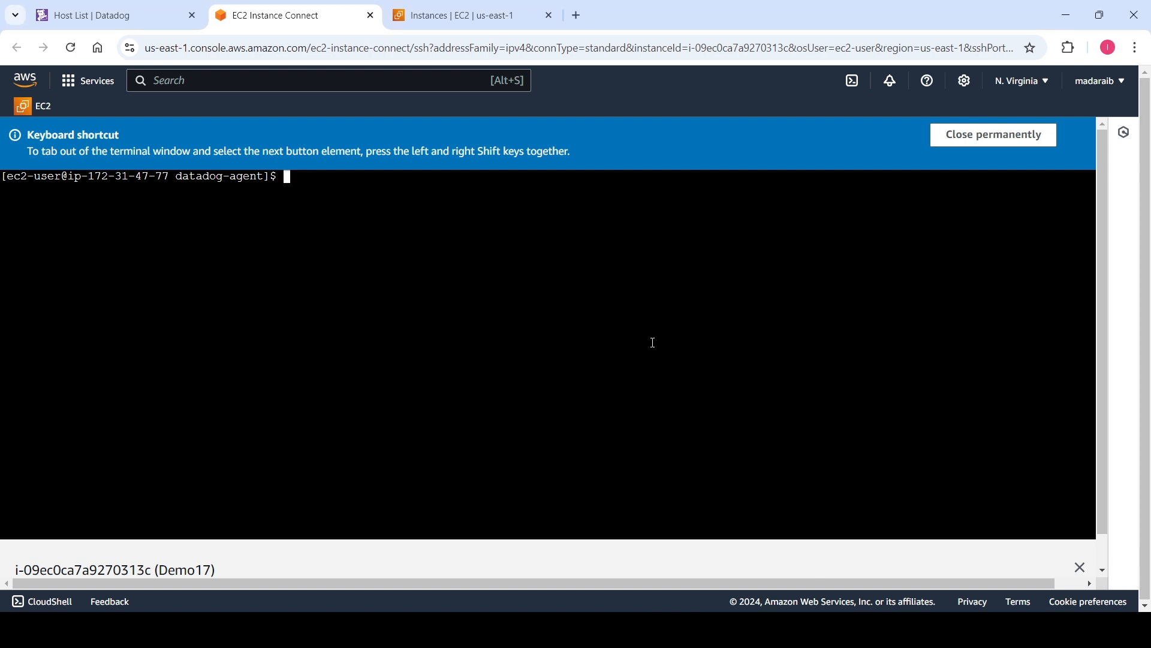
{"action": "type", "text": "cd "}
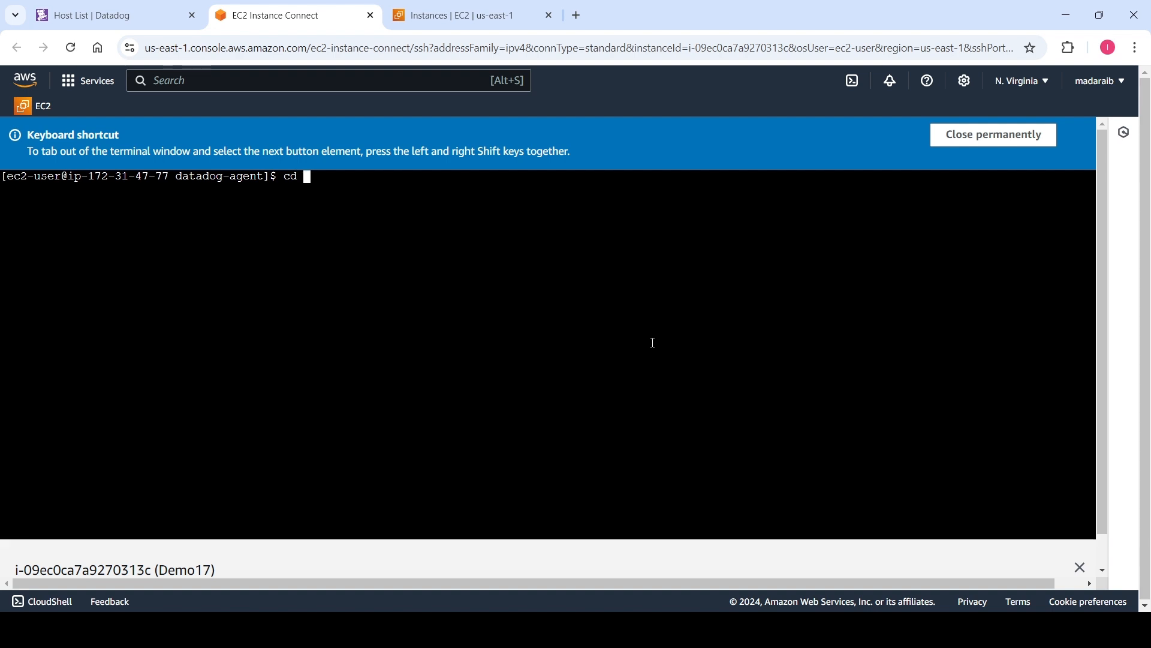
{"action": "type", "text": "/etc/"}
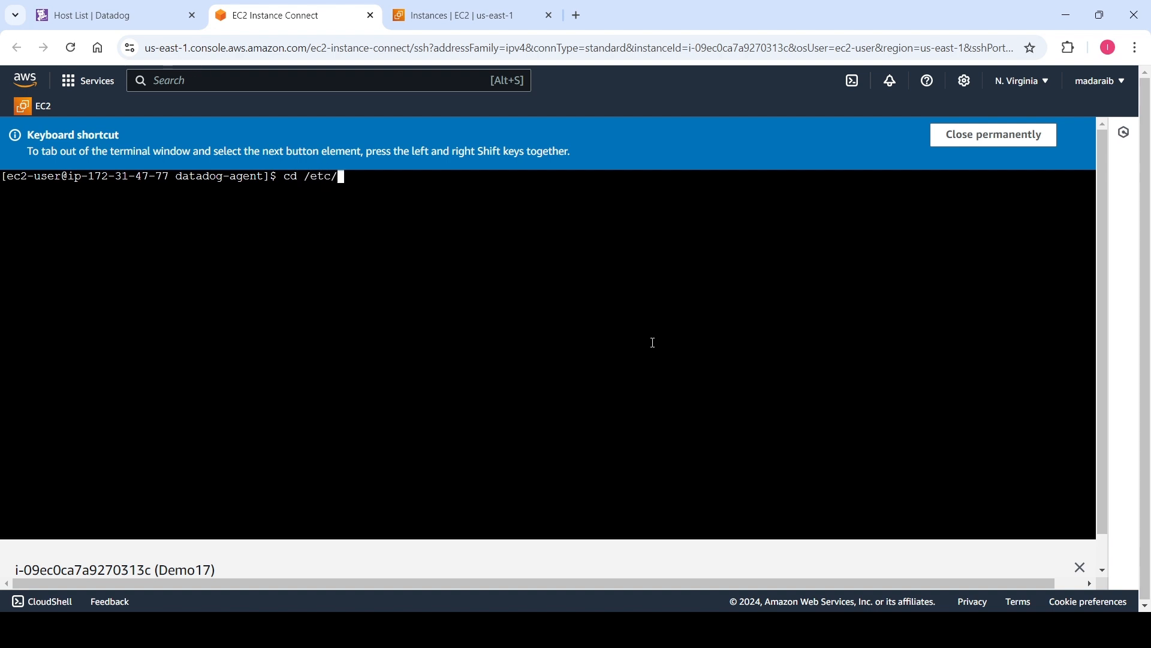
{"action": "type", "text": "dat"}
{"action": "key", "text": "Tab"}
{"action": "key", "text": "Return"}
{"action": "type", "text": "ls -lrth"}
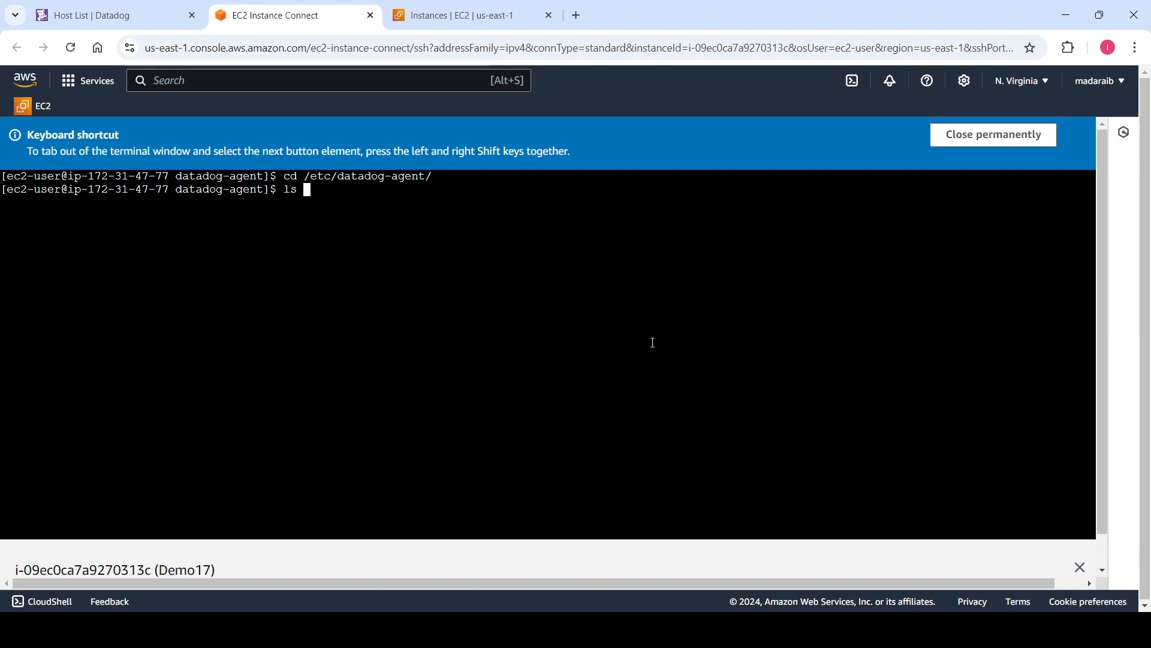
{"action": "key", "text": "Return"}
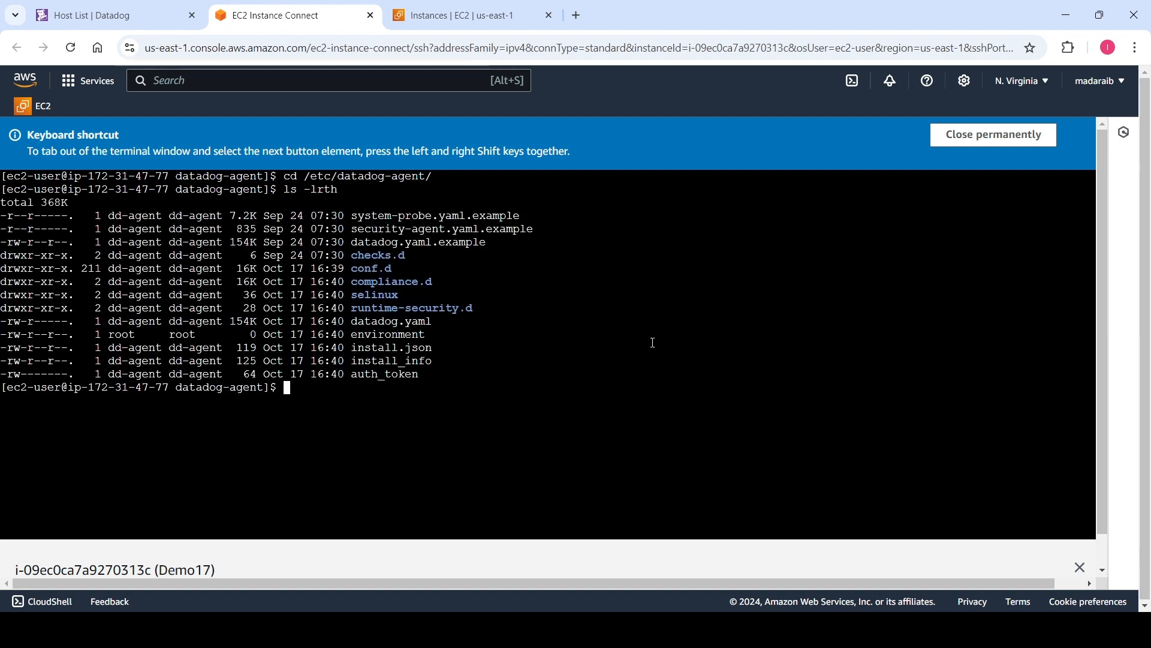
Try to open datadog.yaml in vi without sudo, and quit the editor without saving
{"action": "type", "text": "vi a"}
{"action": "key", "text": "BackSpace"}
{"action": "type", "text": "data"}
{"action": "key", "text": "Tab"}
{"action": "key", "text": "Return"}
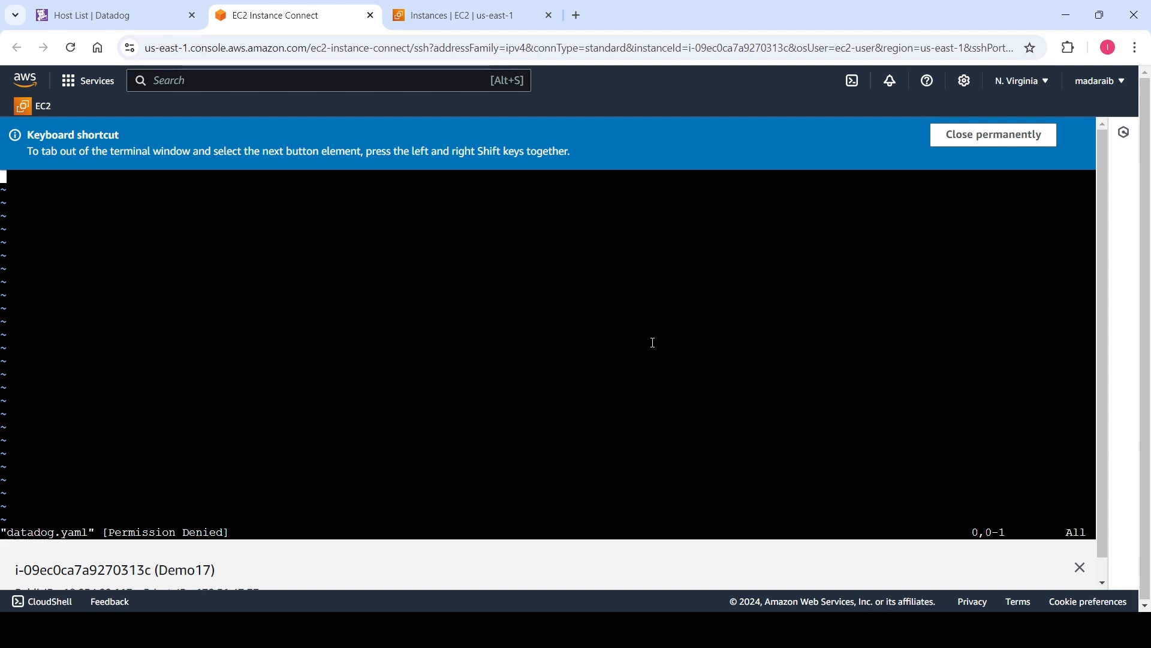
{"action": "type", "text": ":q!"}
{"action": "key", "text": "Return"}
Open the agent's configuration file for editing with "sudo vi datadog.yaml"
{"action": "type", "text": "sudo v"}
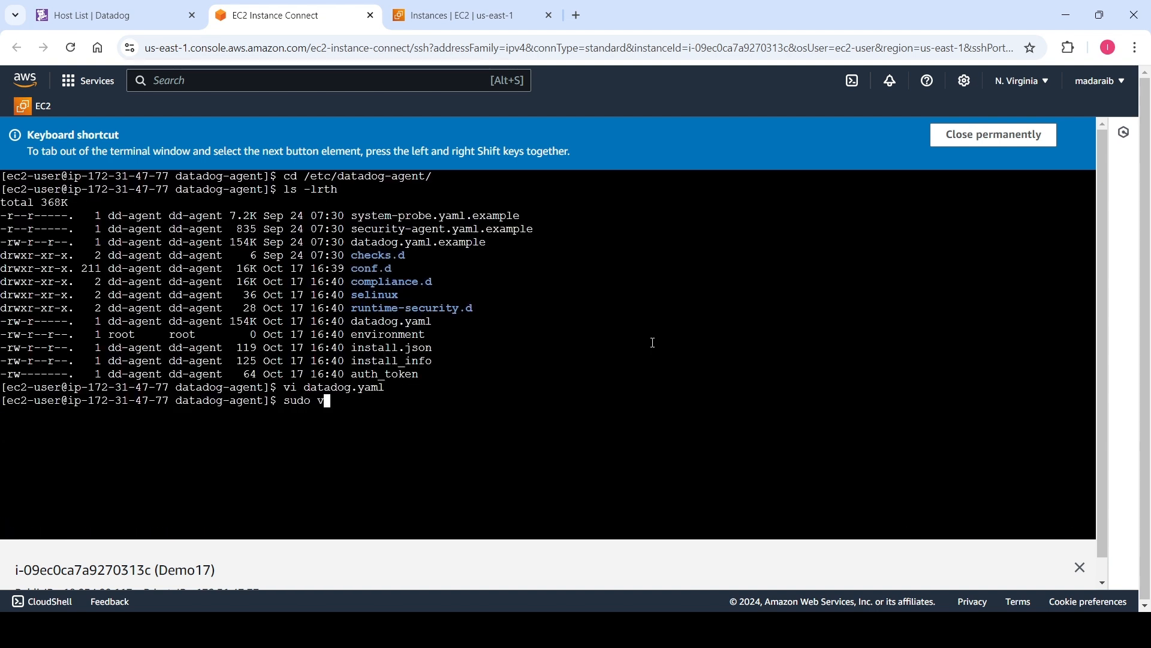
{"action": "type", "text": "i datadog.yaml"}
{"action": "key", "text": "Return"}
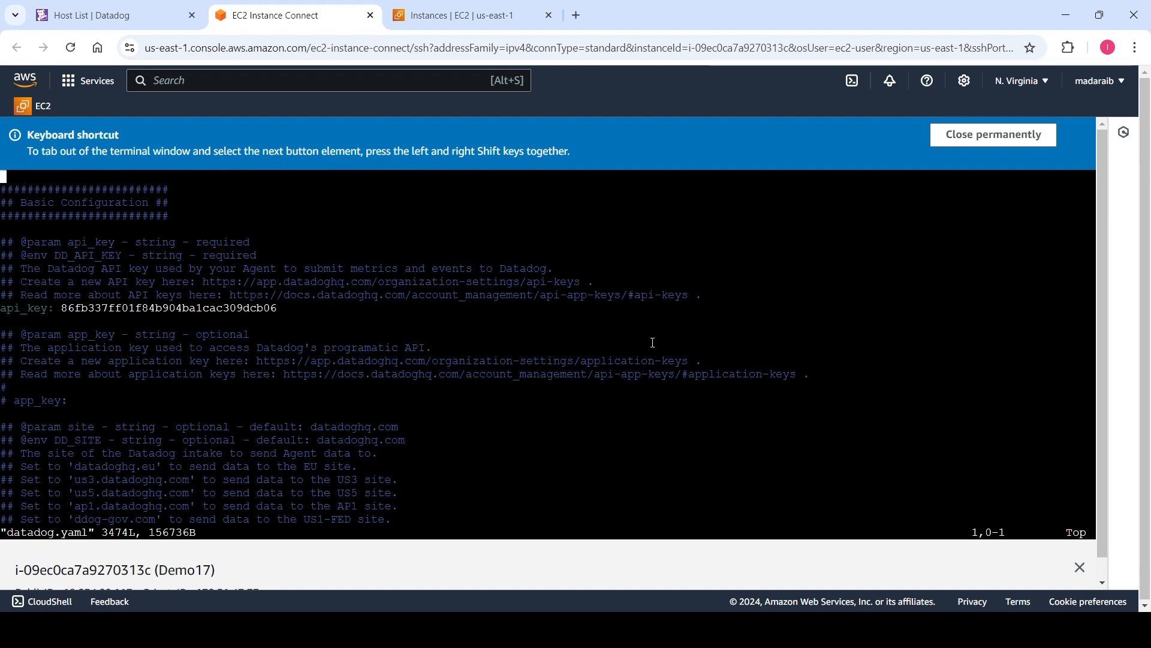
Look through the Basic Configuration section at the start of datadog.yaml, including the site, dd_url and proxy settings
{"action": "key", "text": "Down"}
{"action": "key", "text": "Down"}
{"action": "key", "text": "Down"}
{"action": "key", "text": "Down"}
{"action": "key", "text": "Down"}
{"action": "key", "text": "Down"}
{"action": "key", "text": "Down"}
{"action": "key", "text": "Down"}
{"action": "key", "text": "Down"}
{"action": "key", "text": "Down"}
{"action": "key", "text": "Down"}
{"action": "key", "text": "Down"}
{"action": "key", "text": "Down"}
{"action": "key", "text": "Down"}
{"action": "key", "text": "Down"}
{"action": "key", "text": "Down"}
{"action": "key", "text": "Down"}
{"action": "key", "text": "Down"}
{"action": "key", "text": "Down"}
{"action": "key", "text": "Down"}
{"action": "key", "text": "Down"}
{"action": "key", "text": "Down"}
{"action": "key", "text": "Down"}
{"action": "key", "text": "Down"}
{"action": "key", "text": "Down"}
{"action": "key", "text": "Down"}
{"action": "key", "text": "Down"}
{"action": "key", "text": "Down"}
{"action": "key", "text": "Down"}
{"action": "key", "text": "Down"}
{"action": "key", "text": "Down"}
{"action": "key", "text": "Down"}
{"action": "key", "text": "Down"}
{"action": "key", "text": "Down"}
{"action": "key", "text": "Down"}
{"action": "key", "text": "Down"}
{"action": "key", "text": "Down"}
{"action": "key", "text": "Down"}
{"action": "key", "text": "Down"}
{"action": "key", "text": "Down"}
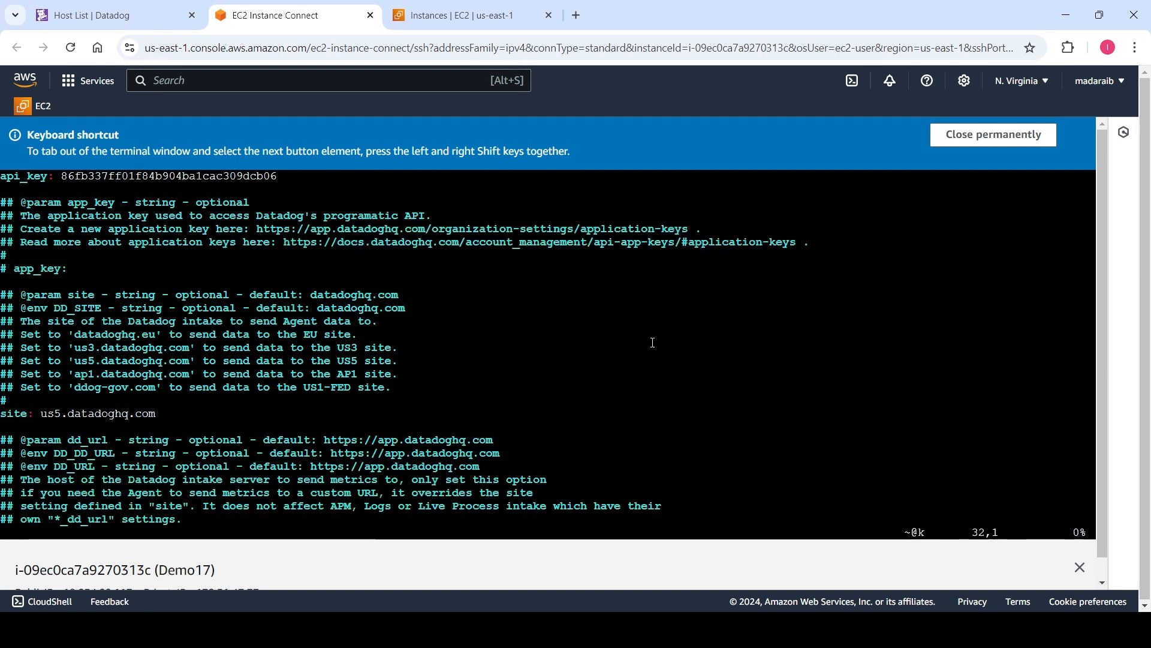
Search datadog.yaml for "Process" and go to the Process Collection Configuration heading
{"action": "type", "text": "/"}
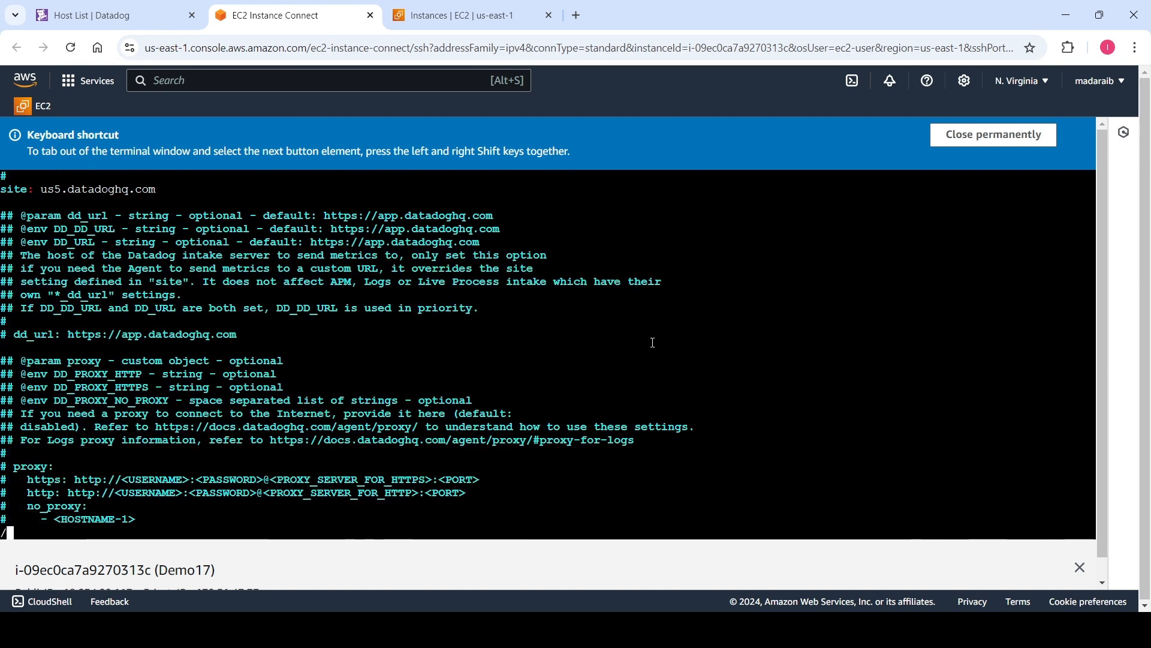
{"action": "type", "text": "Proe"}
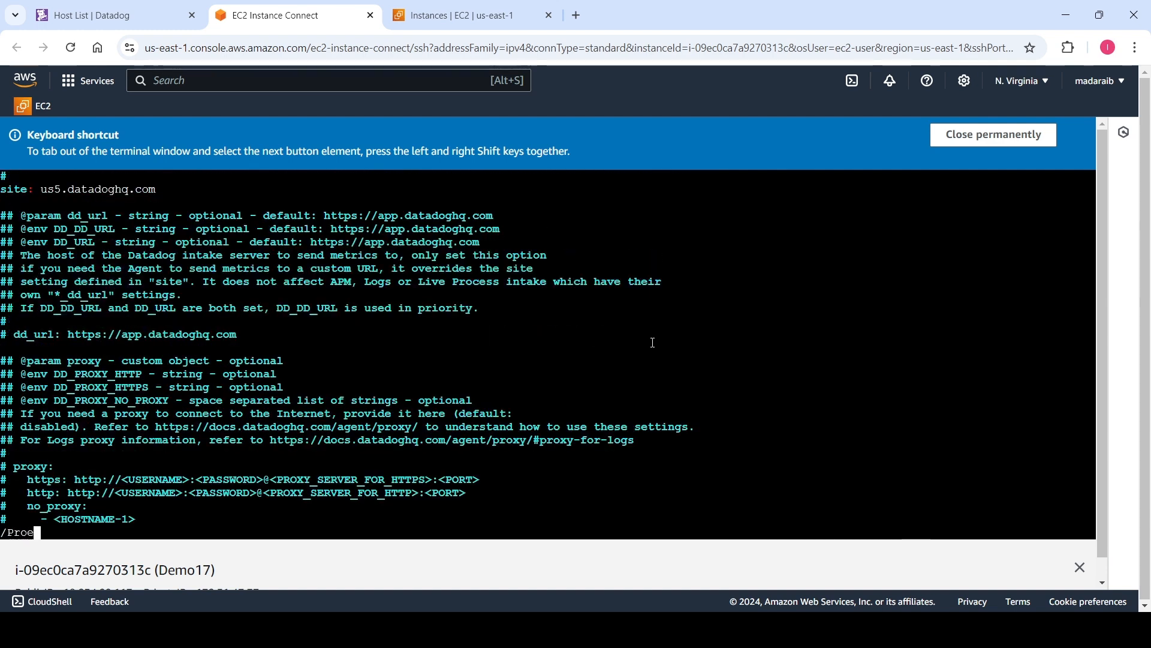
{"action": "key", "text": "BackSpace"}
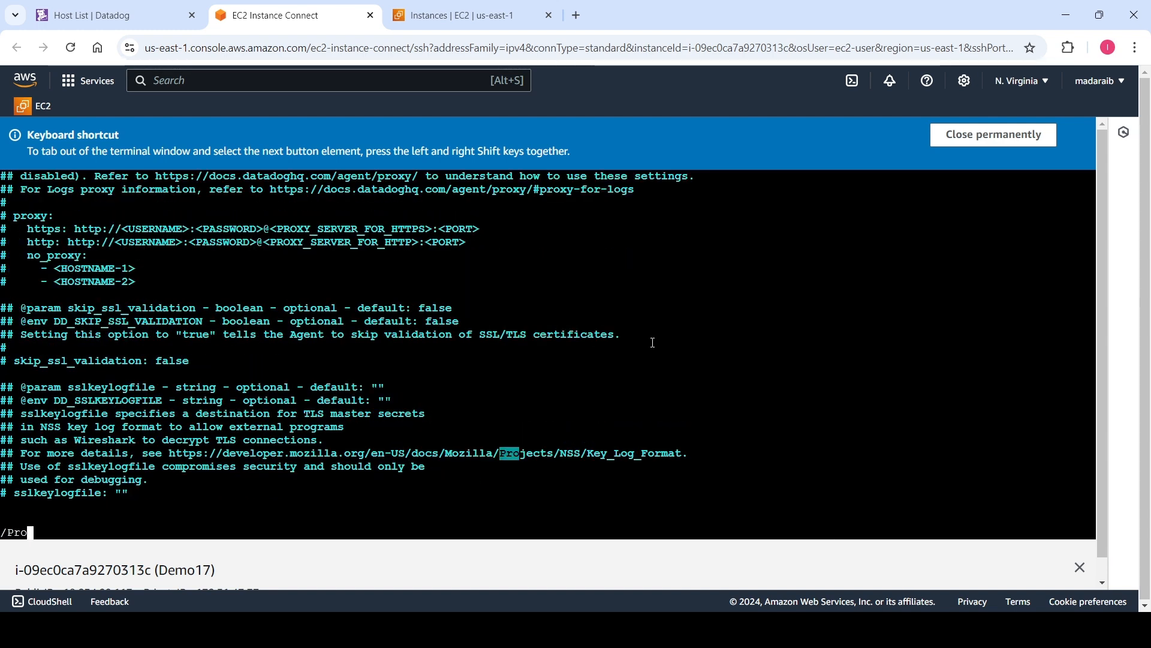
{"action": "type", "text": "cess"}
{"action": "key", "text": "Return"}
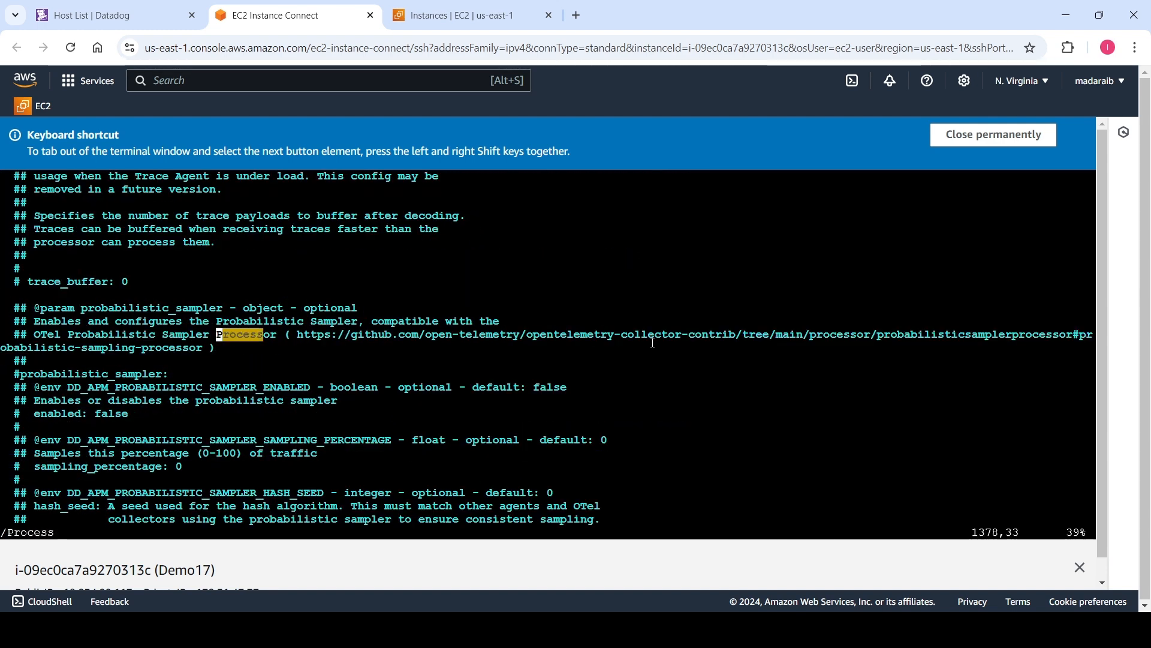
{"action": "key", "text": "n"}
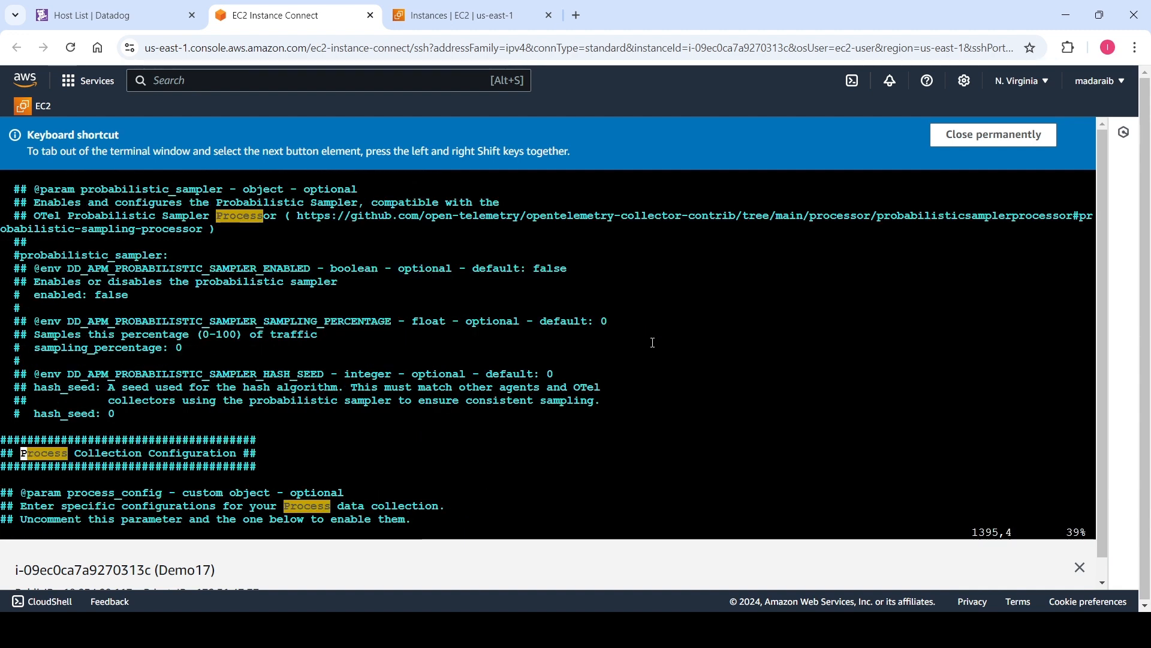
Examine the process_config, process_collection and container_collection parameters in the Process Collection Configuration section
{"action": "key", "text": "Down"}
{"action": "key", "text": "Down"}
{"action": "key", "text": "Down"}
{"action": "key", "text": "Down"}
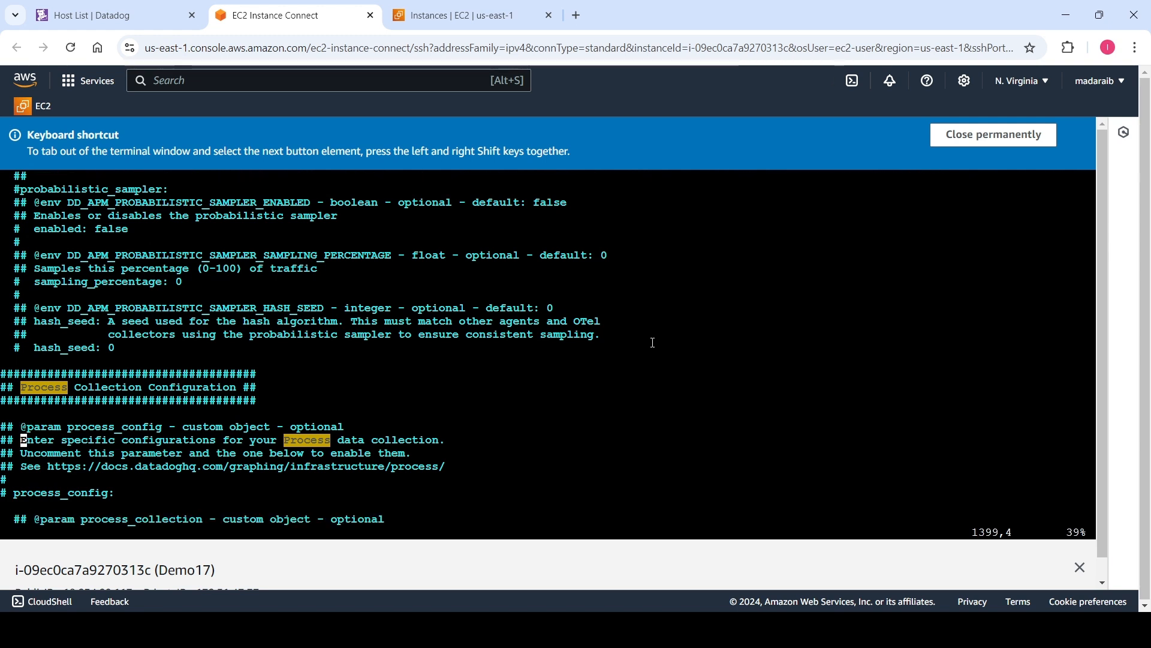
{"action": "key", "text": "Down"}
{"action": "key", "text": "Down"}
{"action": "key", "text": "Down"}
{"action": "key", "text": "Down"}
{"action": "key", "text": "Down"}
{"action": "key", "text": "Down"}
{"action": "key", "text": "Down"}
{"action": "key", "text": "Down"}
{"action": "key", "text": "Down"}
{"action": "key", "text": "Down"}
{"action": "key", "text": "Down"}
{"action": "key", "text": "Down"}
{"action": "key", "text": "Down"}
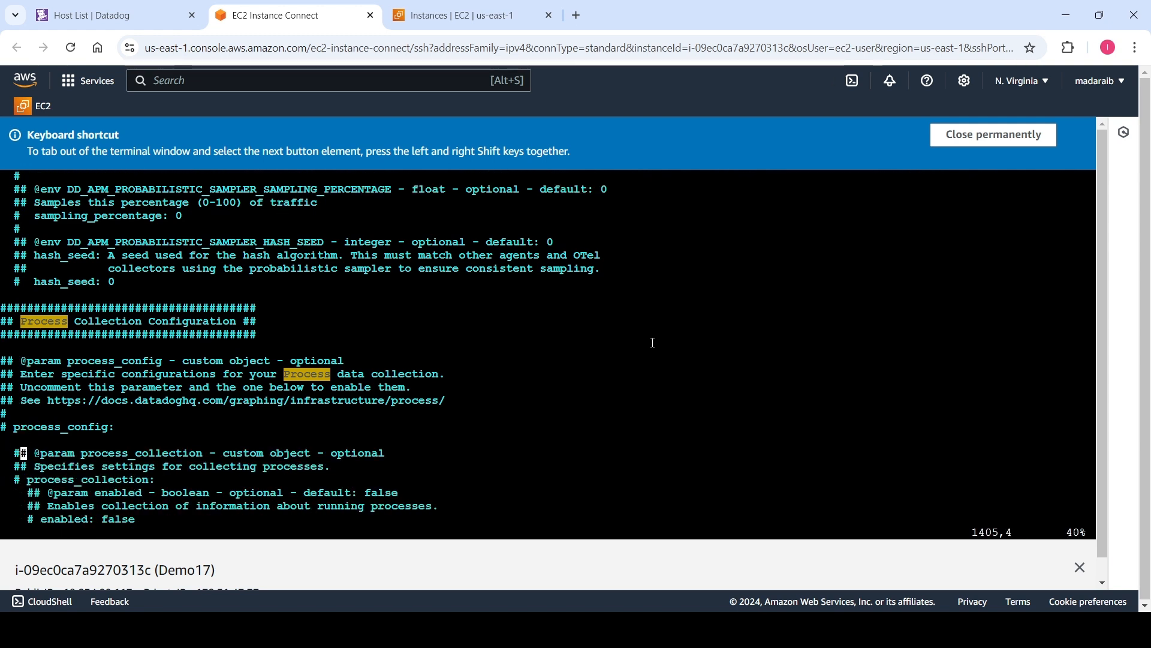
{"action": "key", "text": "Down"}
{"action": "key", "text": "Down"}
{"action": "key", "text": "Down"}
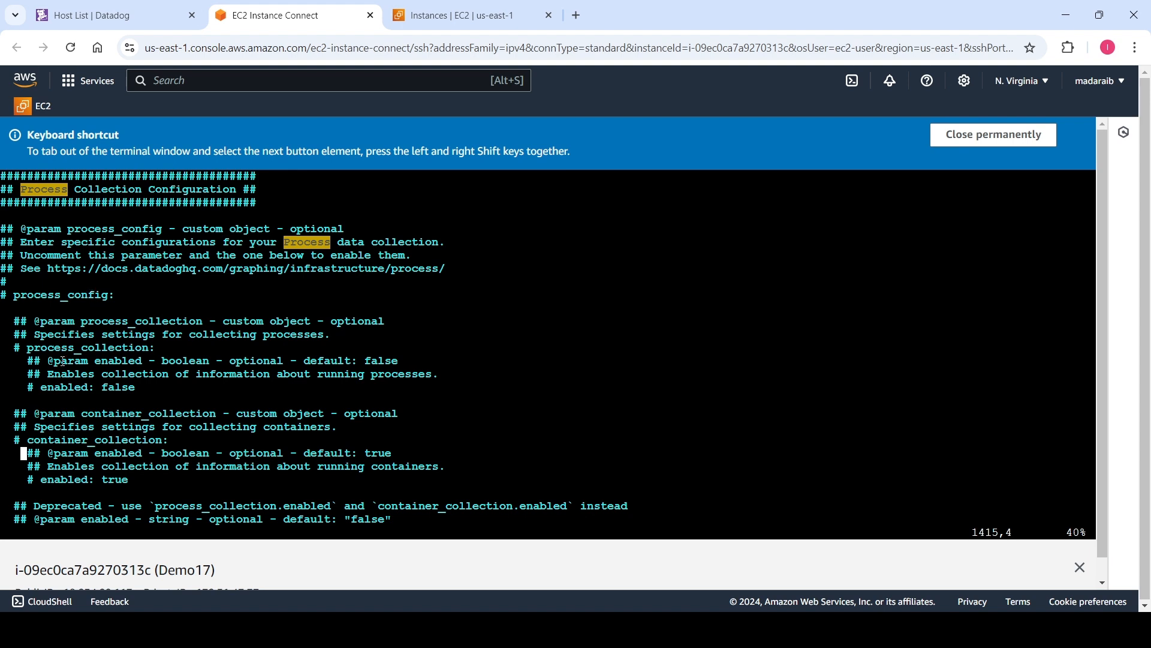
Uncomment the "process_config:" line by removing its leading hash and space
{"action": "key", "text": "Up"}
{"action": "key", "text": "Up"}
{"action": "key", "text": "Up"}
{"action": "key", "text": "Up"}
{"action": "key", "text": "Up"}
{"action": "key", "text": "Up"}
{"action": "key", "text": "Up"}
{"action": "key", "text": "Up"}
{"action": "key", "text": "Up"}
{"action": "key", "text": "Up"}
{"action": "key", "text": "Up"}
{"action": "key", "text": "Up"}
{"action": "key", "text": "Left"}
{"action": "key", "text": "i"}
{"action": "key", "text": "BackSpace"}
{"action": "key", "text": "BackSpace"}
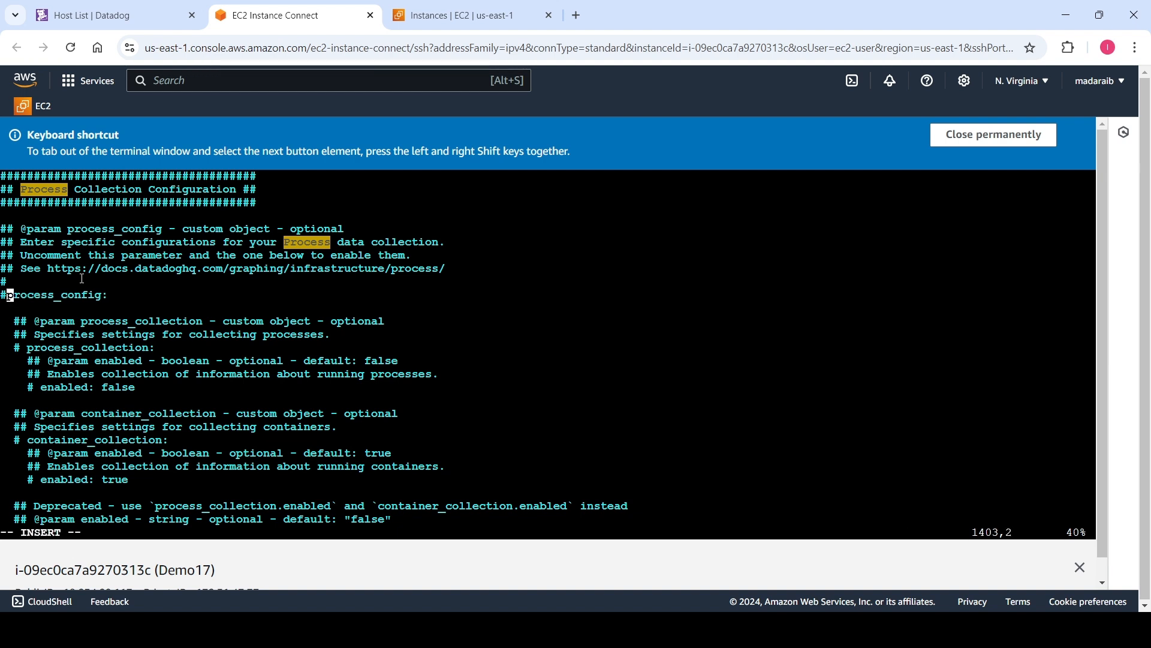
{"action": "key", "text": "Escape"}
Uncomment the "process_collection:" line under process_config, keeping its two-space indentation
{"action": "key", "text": "Down"}
{"action": "key", "text": "Down"}
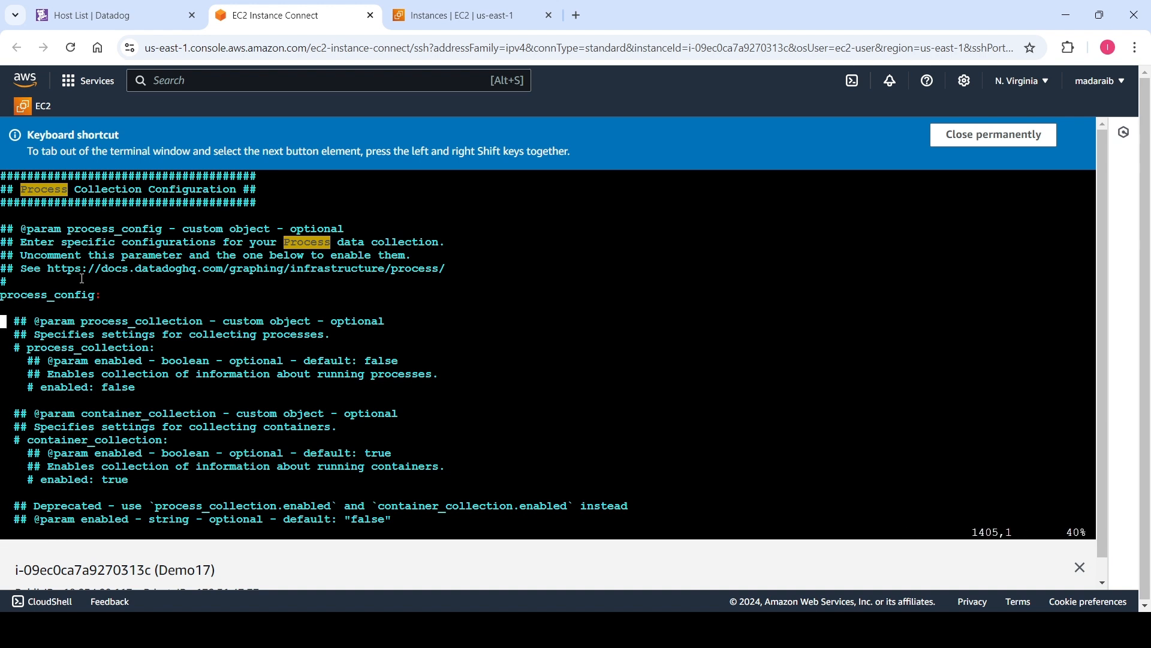
{"action": "key", "text": "Down"}
{"action": "key", "text": "Down"}
{"action": "key", "text": "Right"}
{"action": "key", "text": "Right"}
{"action": "key", "text": "Right"}
{"action": "key", "text": "Right"}
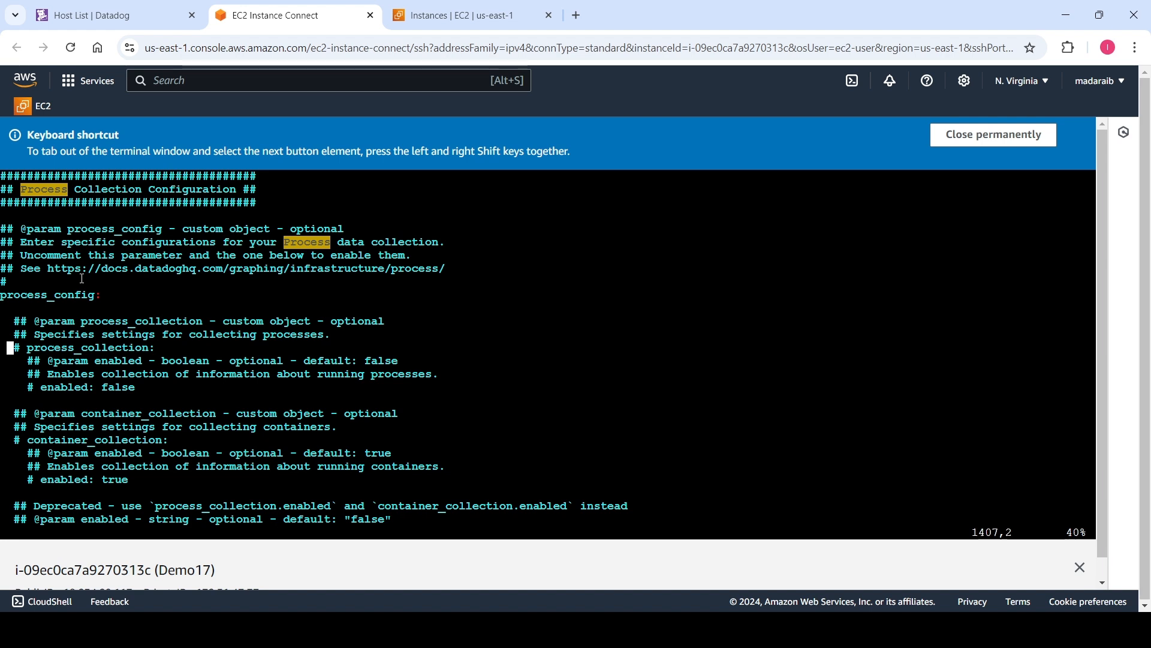
{"action": "key", "text": "i"}
{"action": "key", "text": "BackSpace"}
{"action": "key", "text": "BackSpace"}
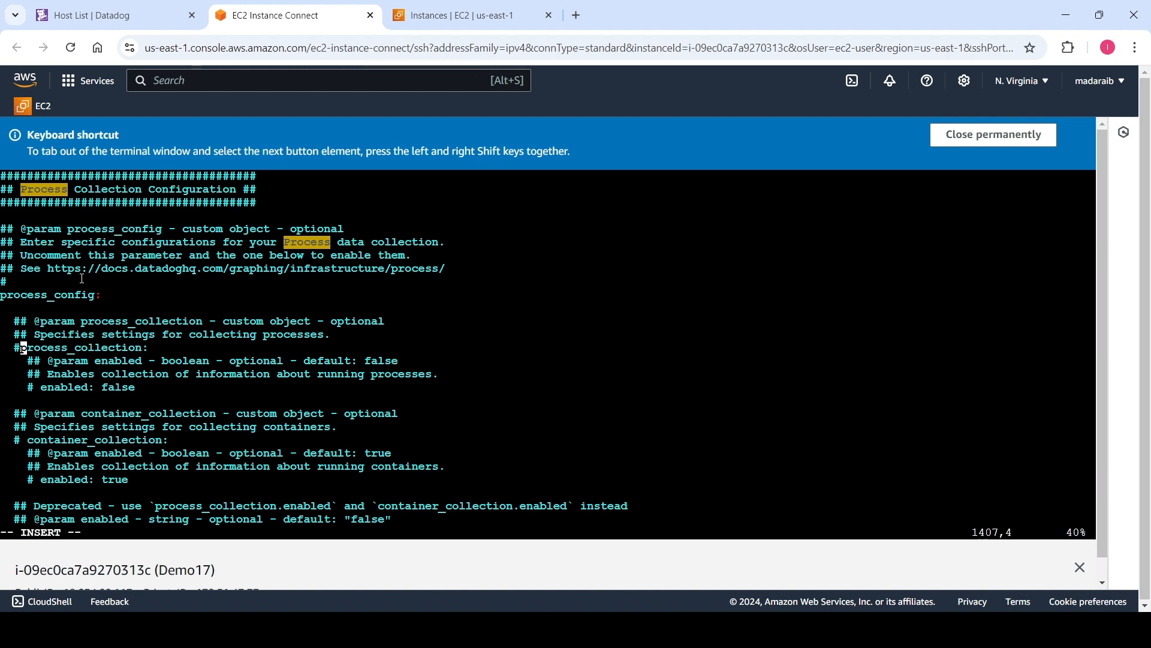
{"action": "key", "text": "Escape"}
Uncomment the "enabled" line under process_collection, keeping its indentation
{"action": "key", "text": "Down"}
{"action": "key", "text": "Down"}
{"action": "key", "text": "Down"}
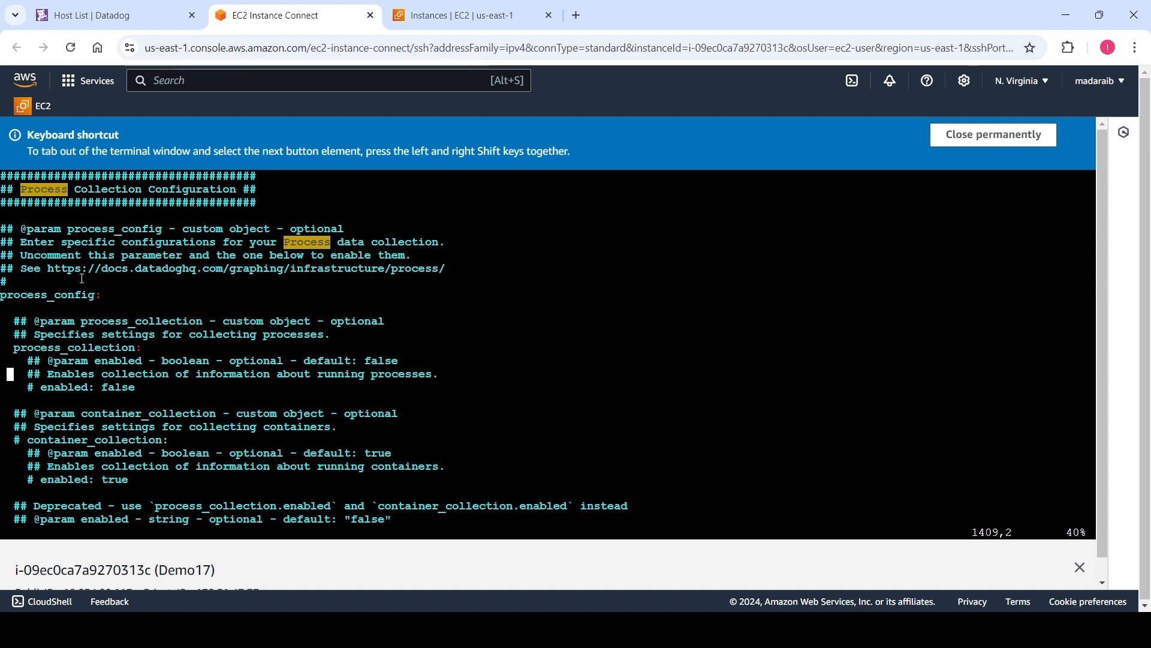
{"action": "key", "text": "Right"}
{"action": "key", "text": "Right"}
{"action": "key", "text": "Right"}
{"action": "key", "text": "Right"}
{"action": "key", "text": "Right"}
{"action": "key", "text": "i"}
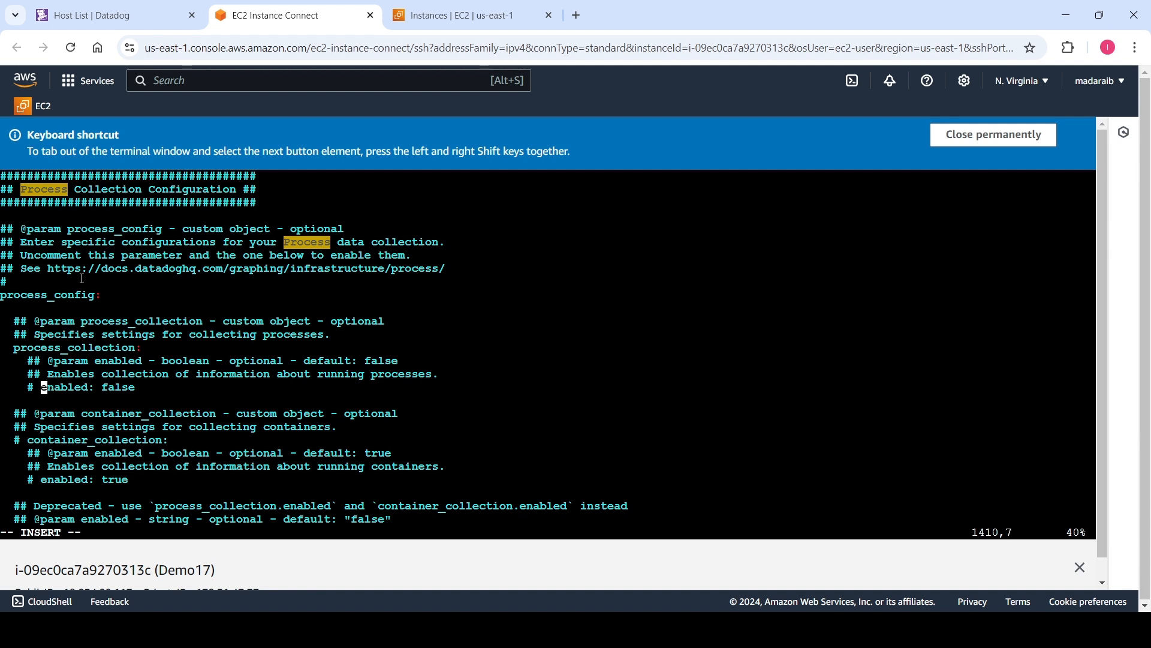
{"action": "key", "text": "BackSpace"}
{"action": "key", "text": "BackSpace"}
{"action": "key", "text": "Escape"}
Set the enabled value under process_collection to true
{"action": "key", "text": "Right"}
{"action": "key", "text": "Right"}
{"action": "key", "text": "Right"}
{"action": "key", "text": "Right"}
{"action": "key", "text": "Right"}
{"action": "key", "text": "Right"}
{"action": "key", "text": "Right"}
{"action": "key", "text": "Right"}
{"action": "key", "text": "Right"}
{"action": "key", "text": "Right"}
{"action": "key", "text": "Right"}
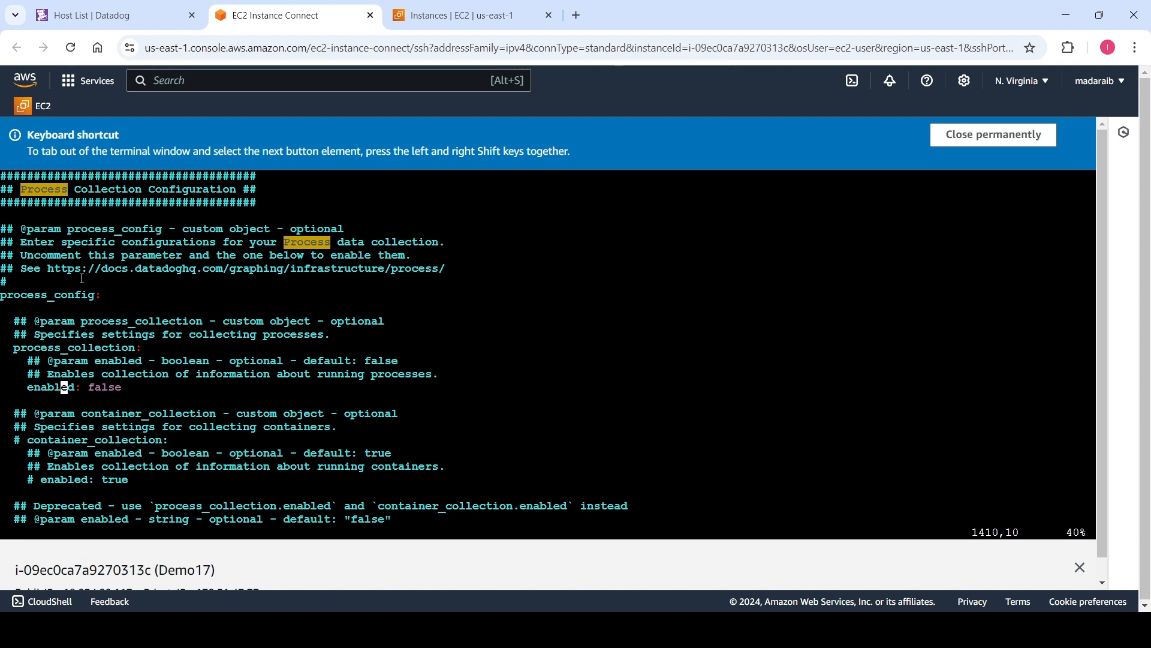
{"action": "key", "text": "Right"}
{"action": "key", "text": "Right"}
{"action": "key", "text": "Right"}
{"action": "key", "text": "a"}
{"action": "key", "text": "BackSpace"}
{"action": "key", "text": "BackSpace"}
{"action": "key", "text": "BackSpace"}
{"action": "key", "text": "BackSpace"}
{"action": "key", "text": "BackSpace"}
{"action": "type", "text": "true"}
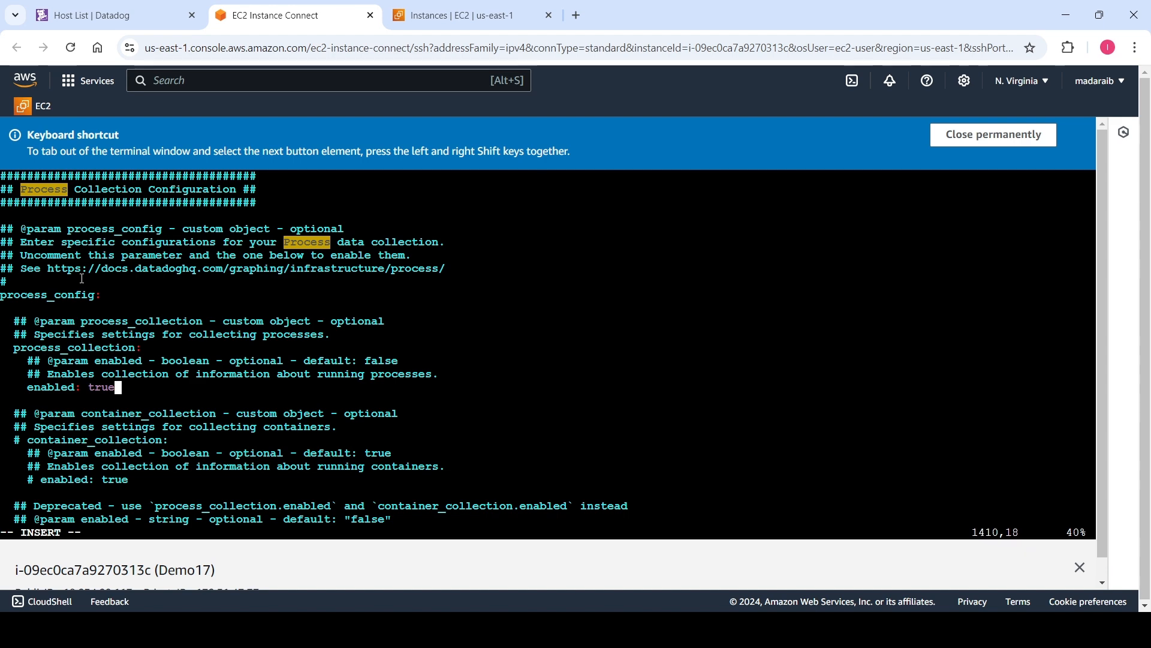
Save datadog.yaml and quit the editor with ":wq!"
{"action": "key", "text": "Escape"}
{"action": "type", "text": ":wq!"}
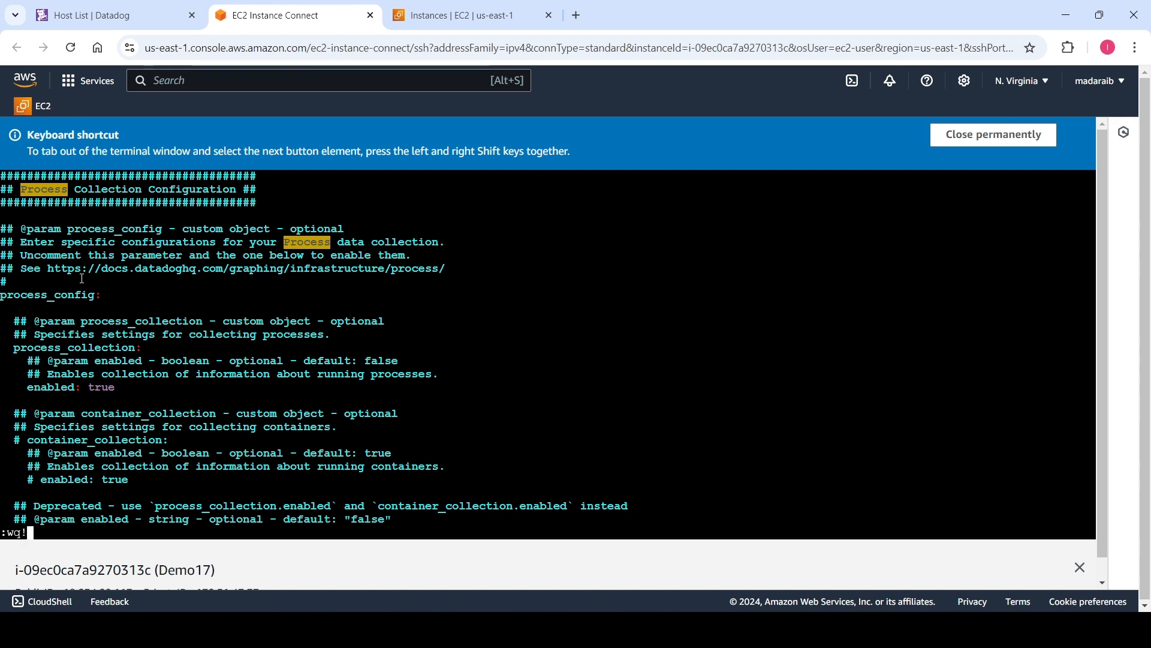
{"action": "key", "text": "Return"}
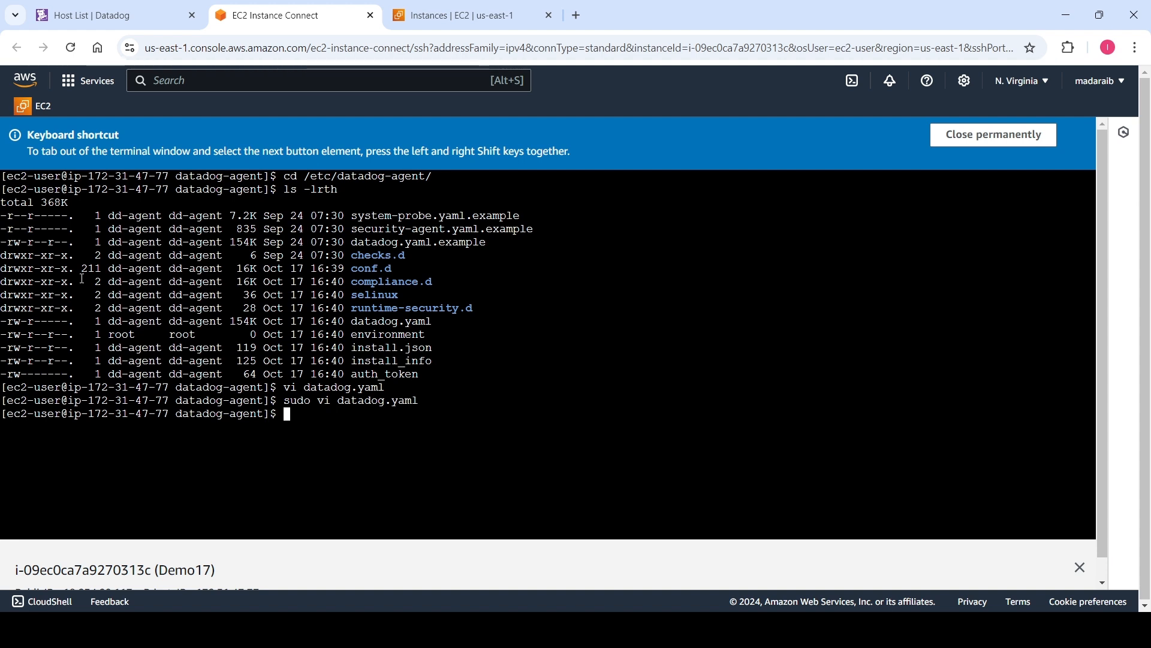
Check the agent service with "sudo systemctl status datadog-agent" and leave the status output
{"action": "key", "text": "Up"}
{"action": "key", "text": "Up"}
{"action": "key", "text": "Up"}
{"action": "key", "text": "Up"}
{"action": "key", "text": "Up"}
{"action": "key", "text": "Up"}
{"action": "key", "text": "Up"}
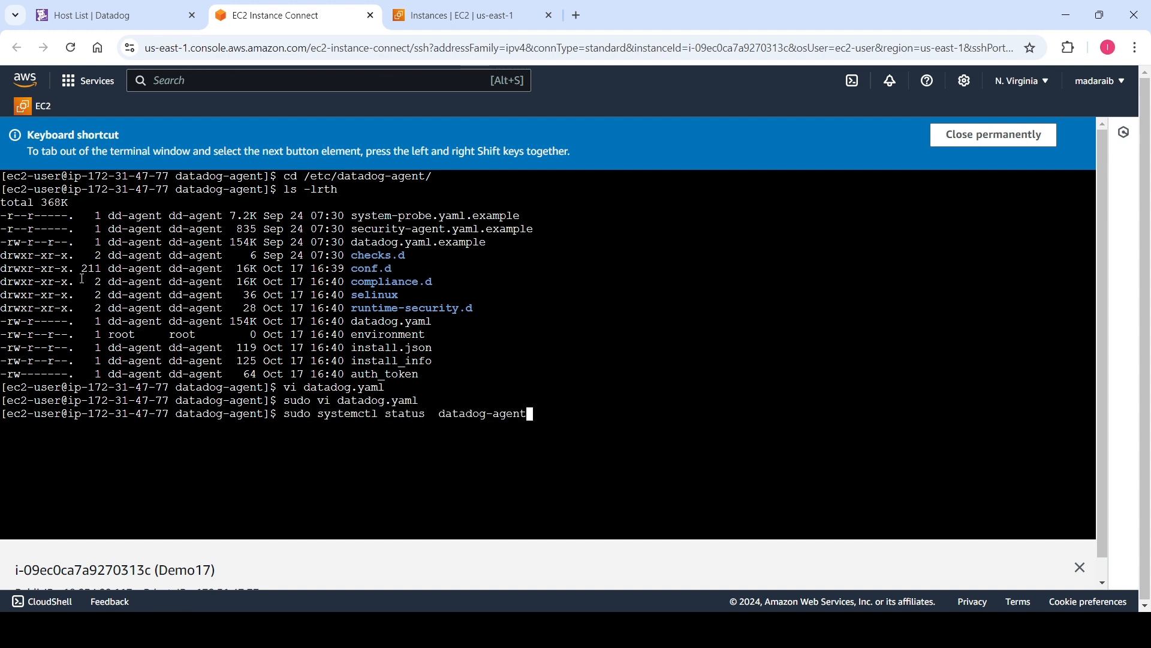
{"action": "key", "text": "Return"}
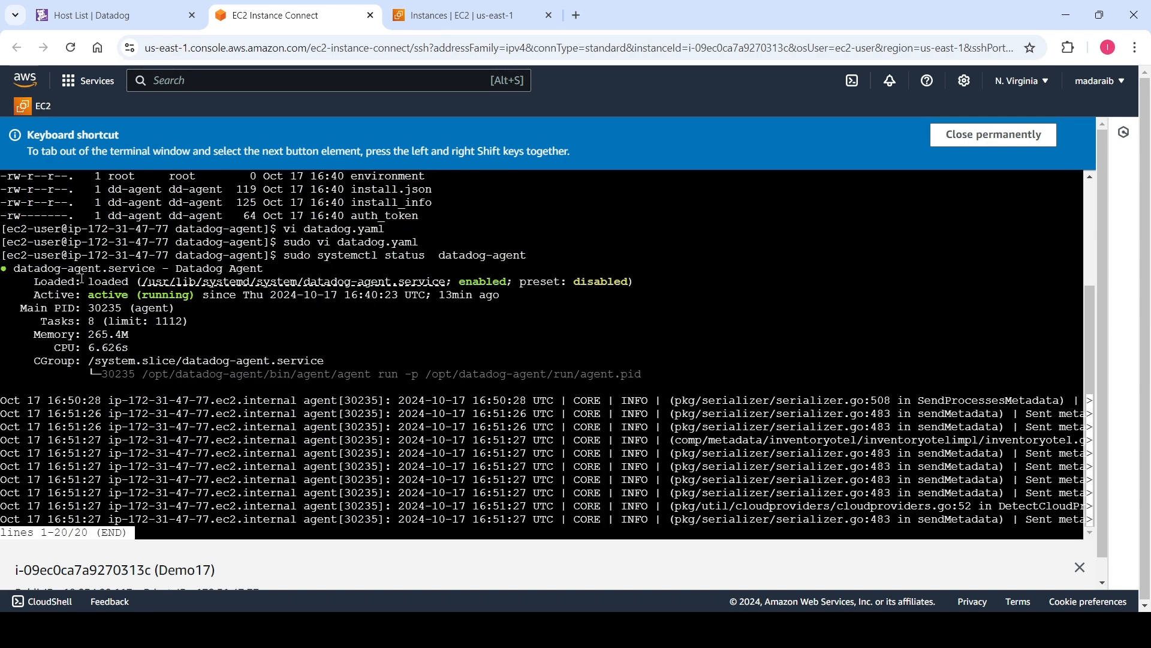
{"action": "key", "text": "ctrl+c"}
Stop the agent service with "sudo systemctl stop datadog-agent"
{"action": "key", "text": "Up"}
{"action": "key", "text": "Up"}
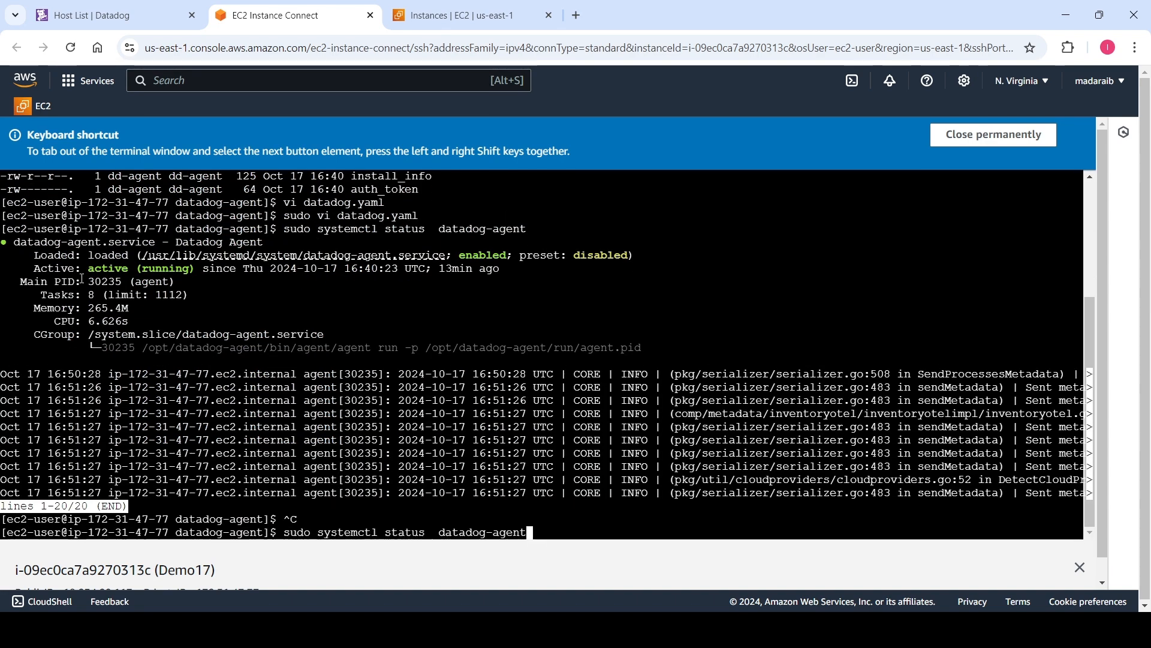
{"action": "key", "text": "Down"}
{"action": "key", "text": "Up"}
{"action": "key", "text": "Down"}
{"action": "key", "text": "Left"}
{"action": "key", "text": "Left"}
{"action": "key", "text": "Left"}
{"action": "key", "text": "Left"}
{"action": "key", "text": "Left"}
{"action": "key", "text": "Left"}
{"action": "key", "text": "Left"}
{"action": "key", "text": "Left"}
{"action": "key", "text": "Left"}
{"action": "key", "text": "Left"}
{"action": "key", "text": "Left"}
{"action": "key", "text": "Left"}
{"action": "key", "text": "Left"}
{"action": "key", "text": "Left"}
{"action": "key", "text": "Left"}
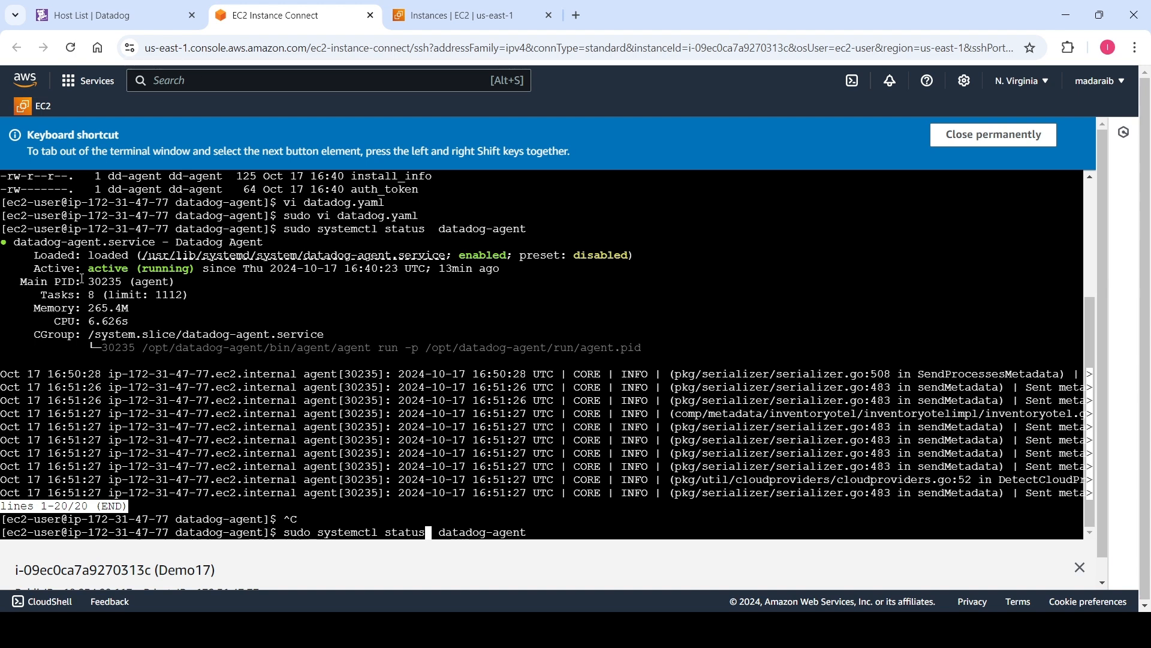
{"action": "key", "text": "BackSpace"}
{"action": "key", "text": "BackSpace"}
{"action": "key", "text": "BackSpace"}
{"action": "key", "text": "BackSpace"}
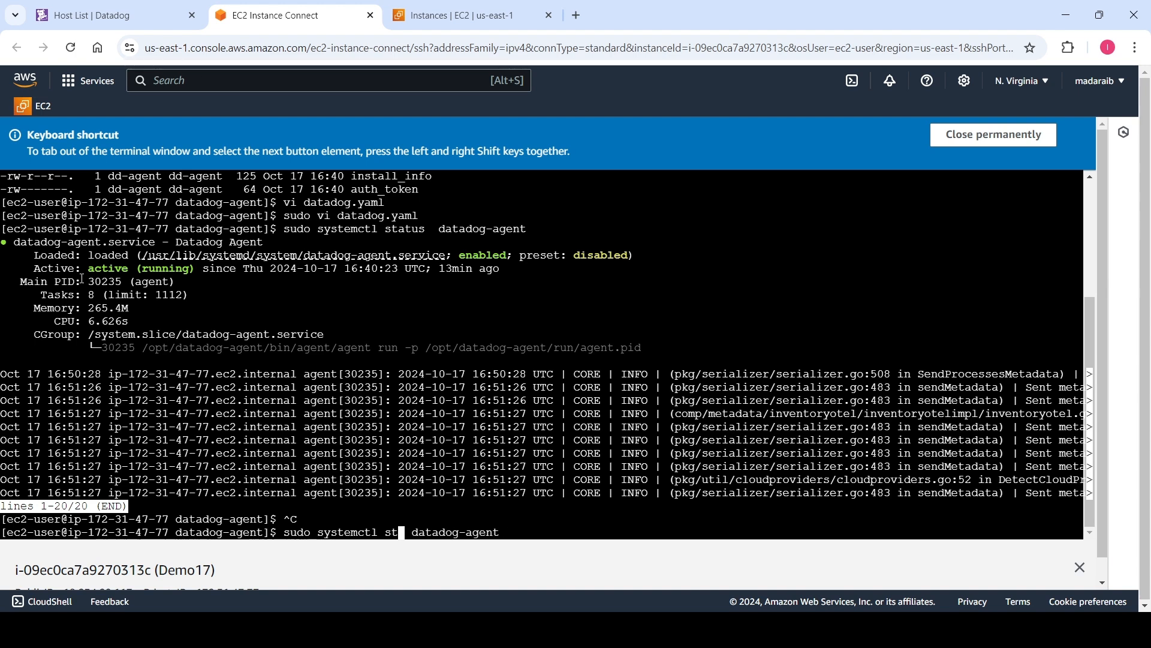
{"action": "type", "text": "op"}
{"action": "key", "text": "Return"}
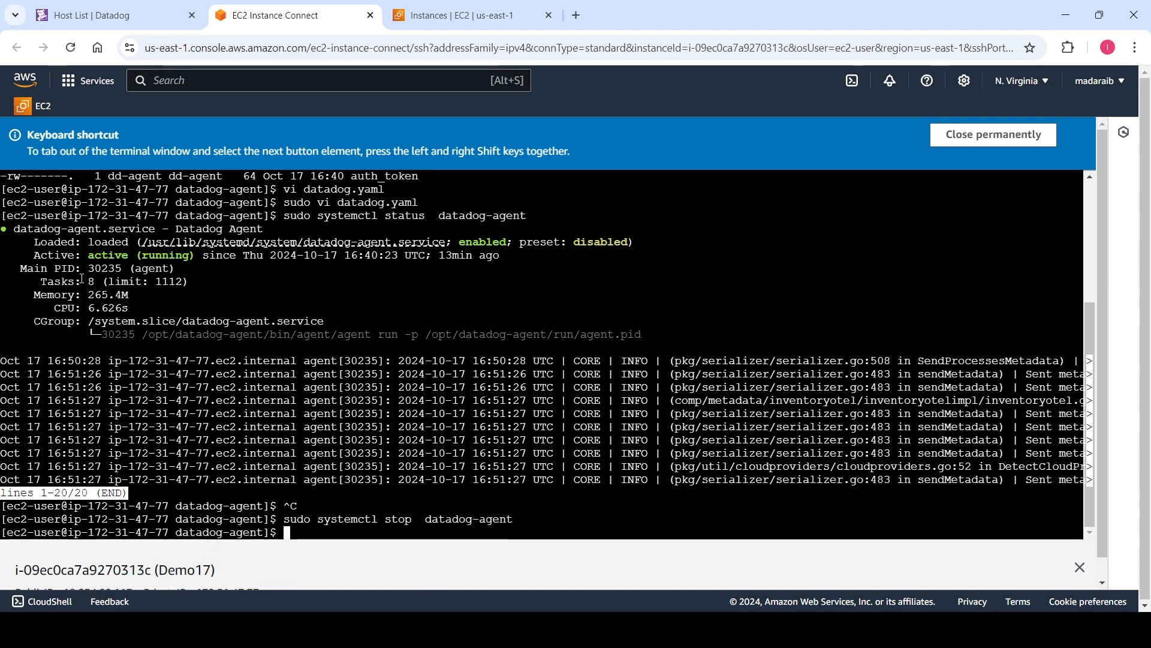
Check the stopped service with "sudo systemctl status datadog-agent" and leave the status output
{"action": "key", "text": "Up"}
{"action": "key", "text": "Up"}
{"action": "key", "text": "Return"}
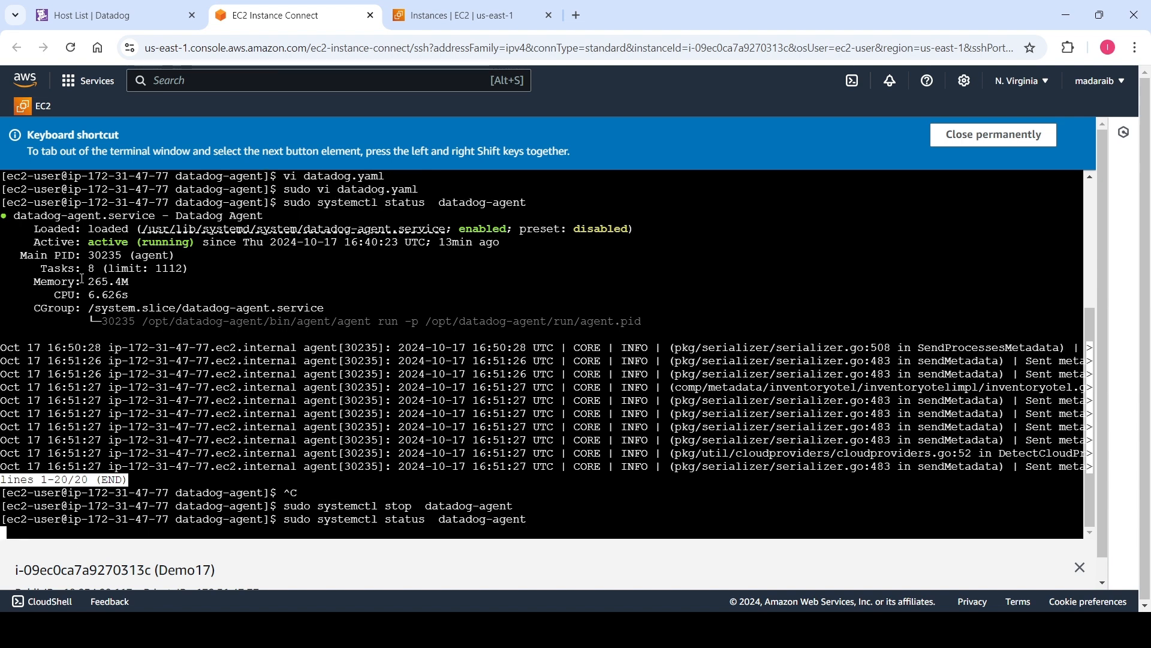
{"action": "key", "text": "q"}
{"action": "key", "text": "ctrl+c"}
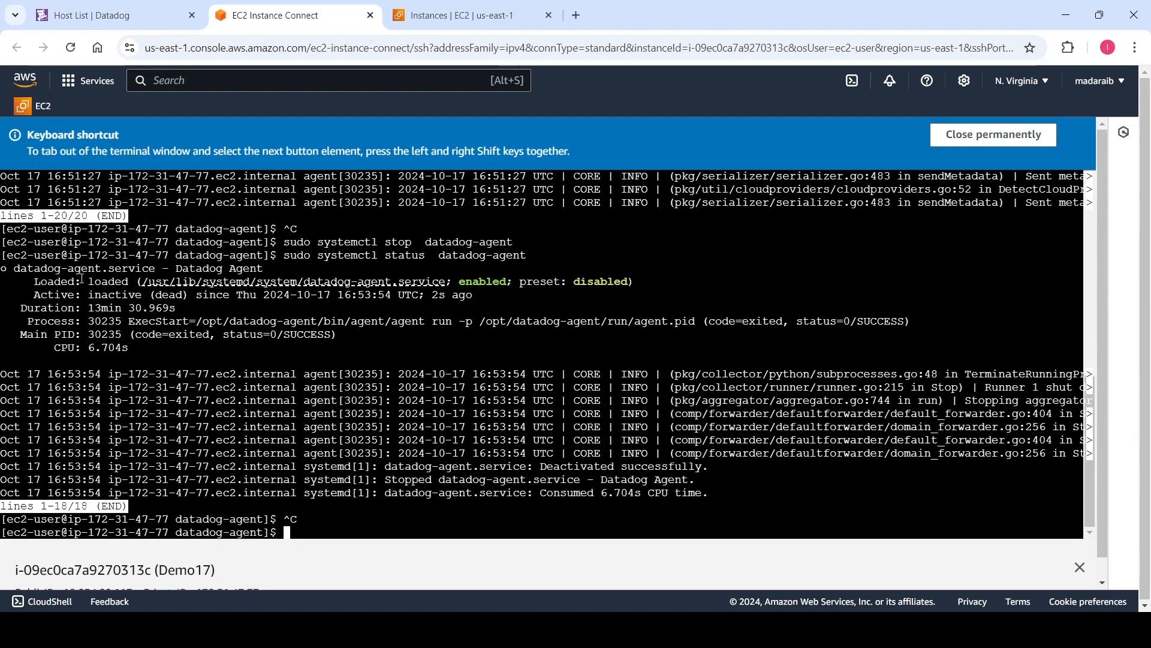
Start the agent service again with "sudo systemctl start datadog-agent"
{"action": "key", "text": "Up"}
{"action": "key", "text": "Left"}
{"action": "key", "text": "Left"}
{"action": "key", "text": "Left"}
{"action": "key", "text": "Left"}
{"action": "key", "text": "Left"}
{"action": "key", "text": "Left"}
{"action": "key", "text": "Left"}
{"action": "key", "text": "Left"}
{"action": "key", "text": "Left"}
{"action": "key", "text": "Left"}
{"action": "key", "text": "Left"}
{"action": "key", "text": "Left"}
{"action": "key", "text": "Left"}
{"action": "key", "text": "Left"}
{"action": "key", "text": "Left"}
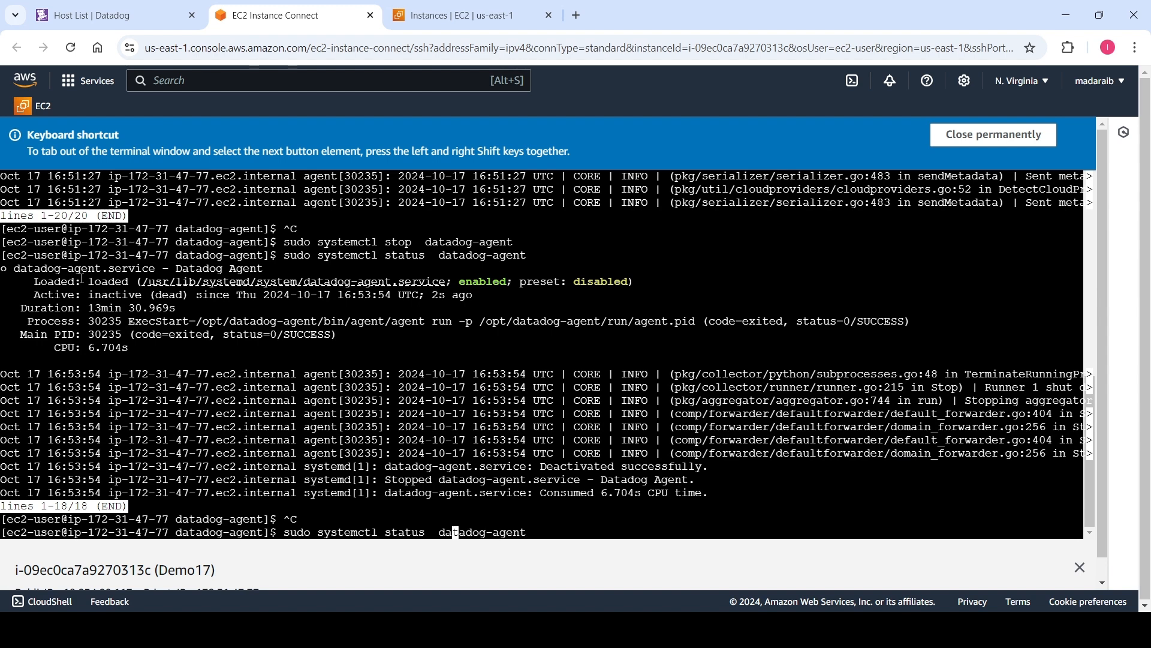
{"action": "key", "text": "BackSpace"}
{"action": "key", "text": "BackSpace"}
{"action": "key", "text": "BackSpace"}
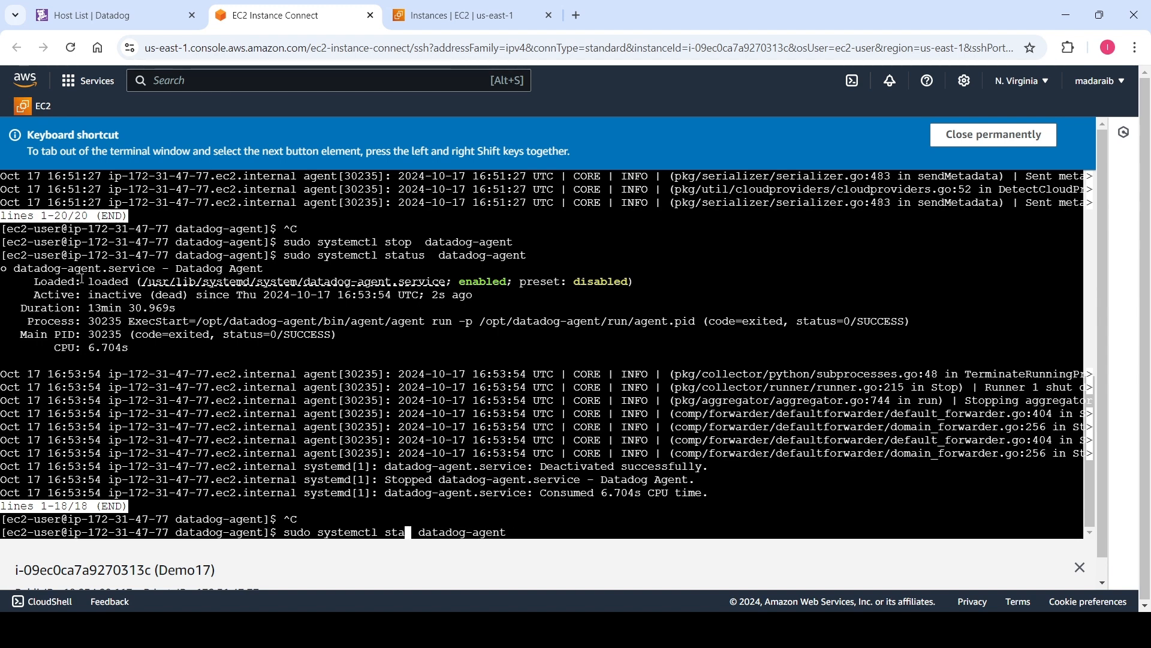
{"action": "type", "text": "rt"}
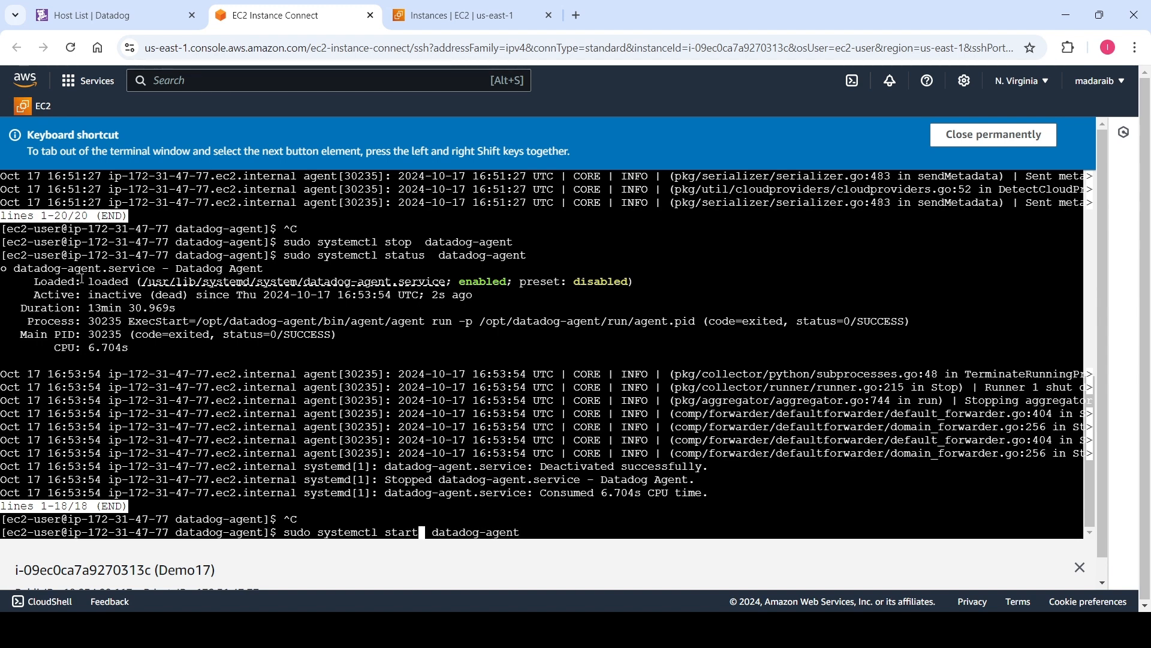
{"action": "key", "text": "Return"}
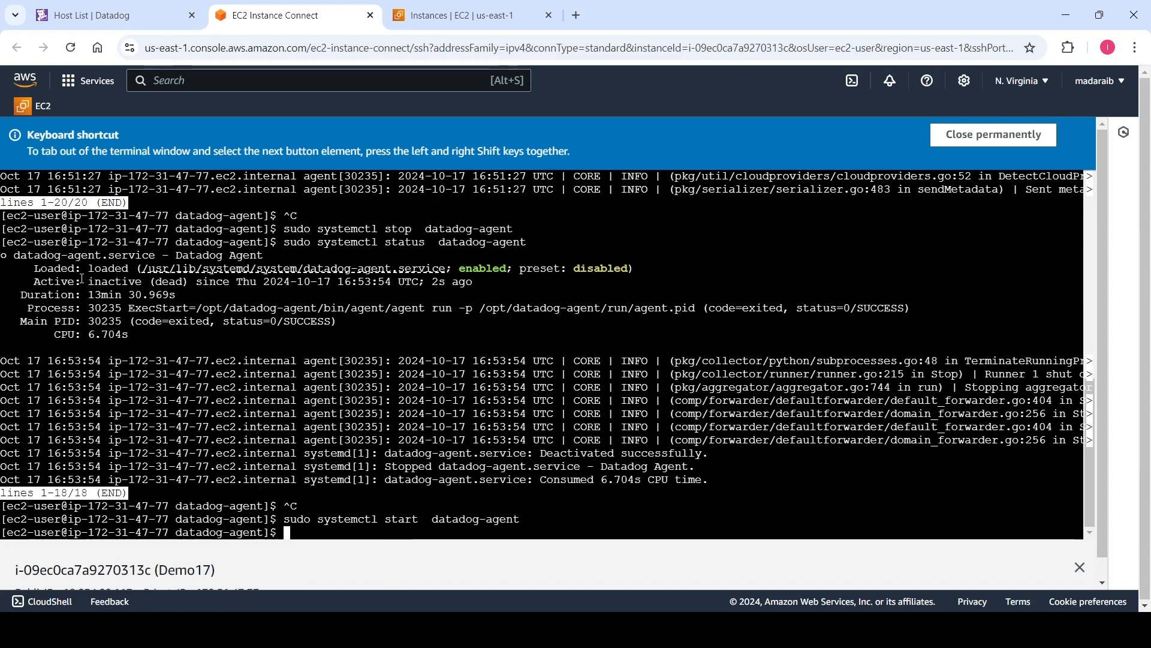
Check the restarted service with "sudo systemctl status datadog-agent"
{"action": "key", "text": "Up"}
{"action": "key", "text": "Up"}
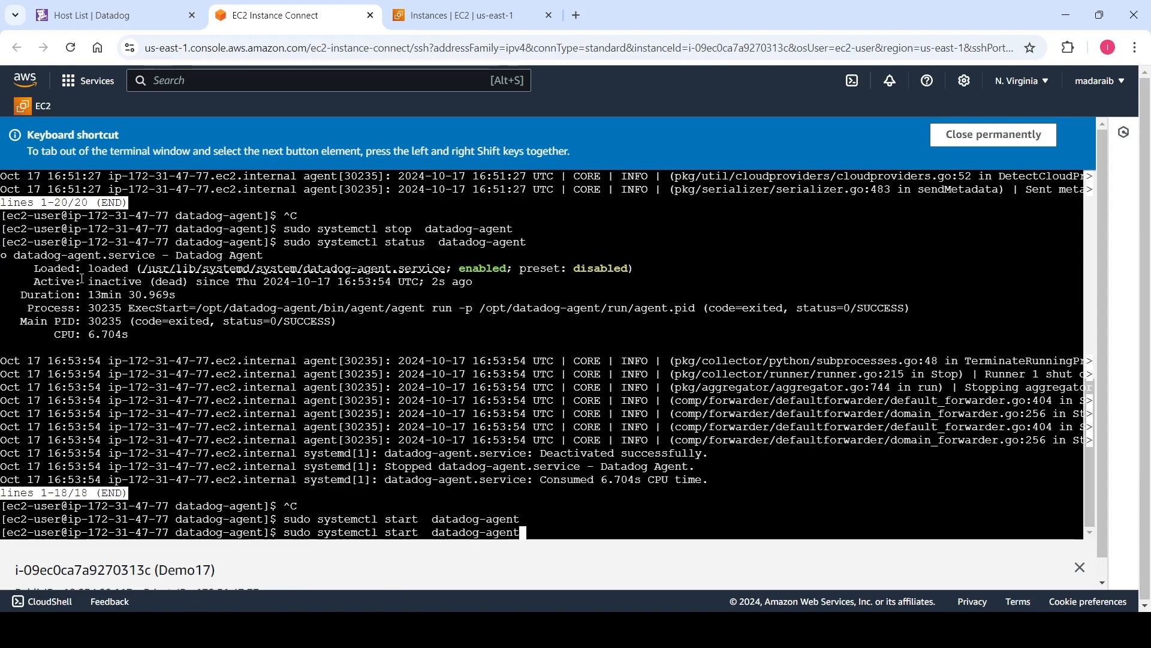
{"action": "key", "text": "Return"}
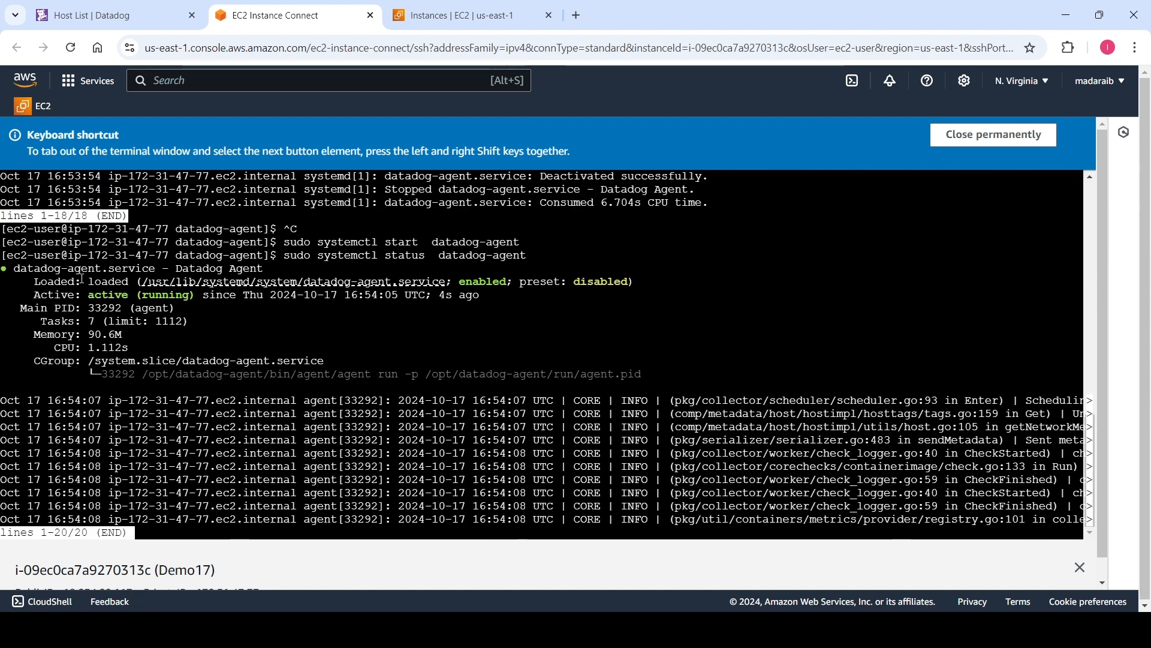
Switch to Datadog, close the host's details, reload the Host List and reopen the EC2 host's processes
{"action": "left_click", "coordinate": [66, 17]}
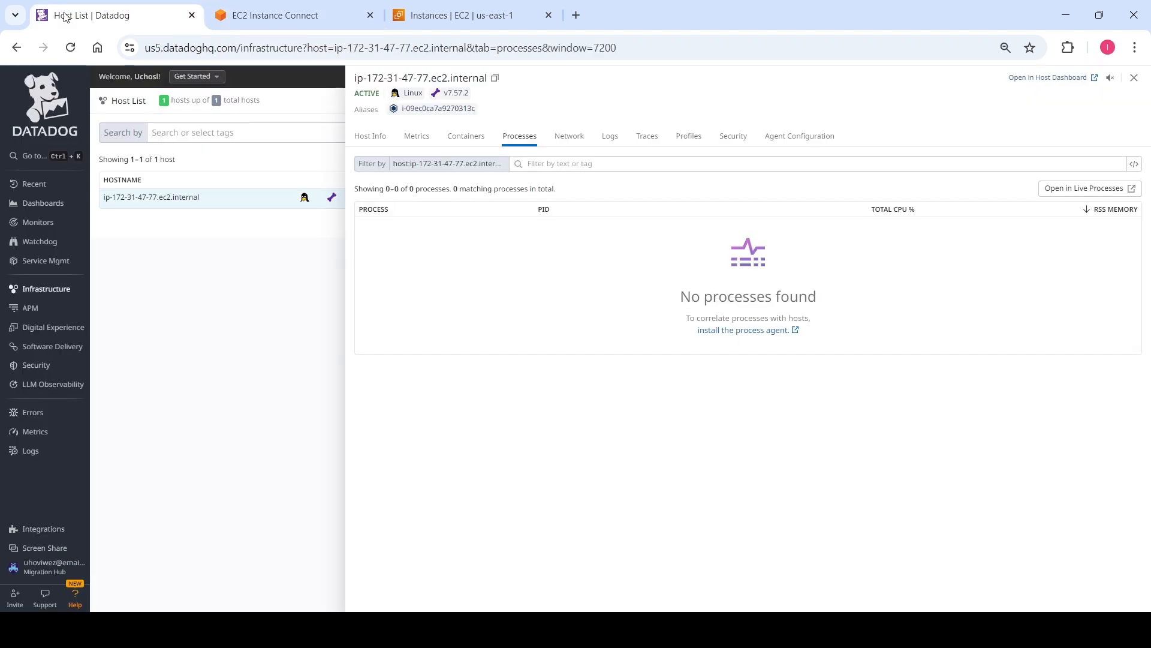
{"action": "left_click", "coordinate": [1134, 79]}
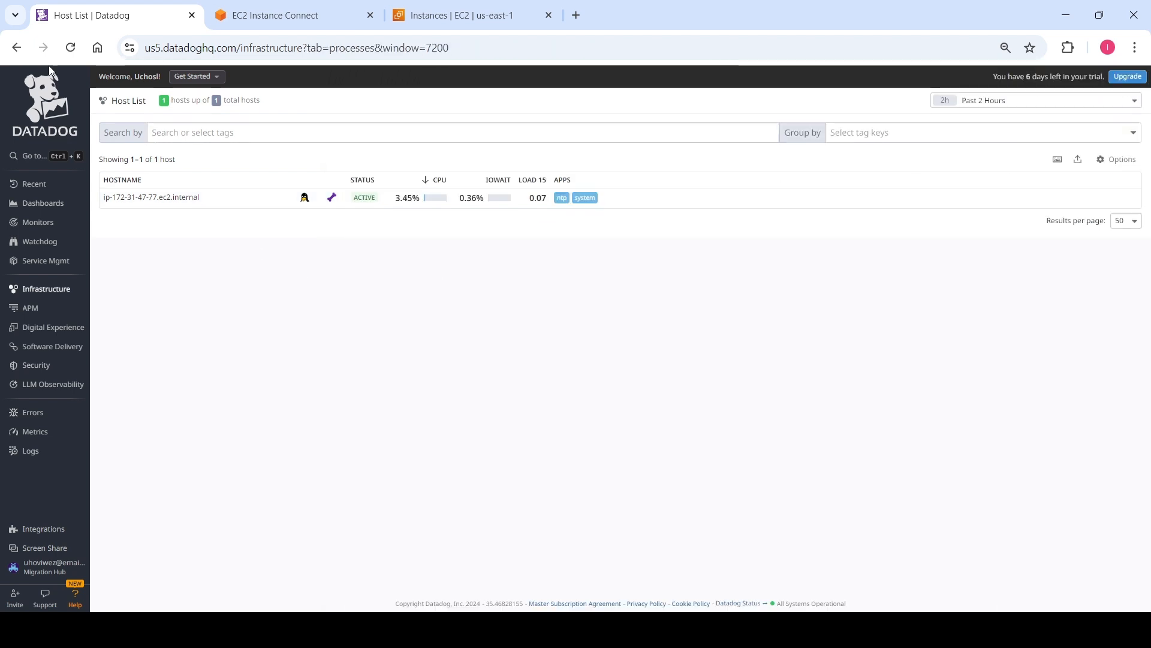
{"action": "left_click", "coordinate": [70, 48]}
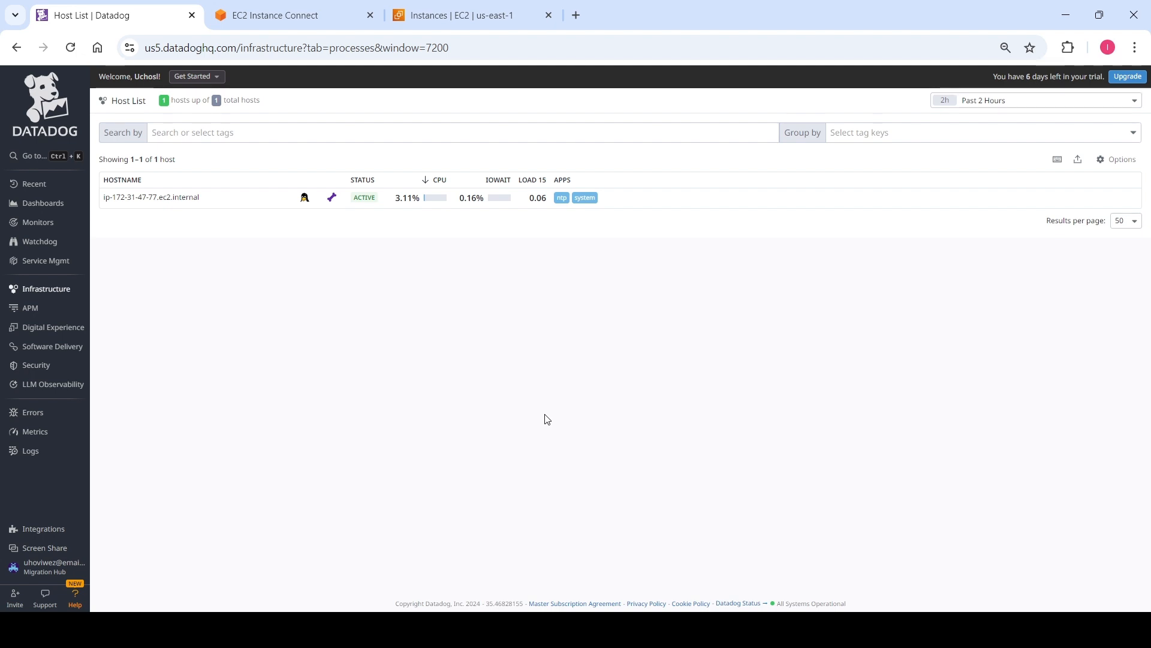
{"action": "left_click", "coordinate": [177, 200]}
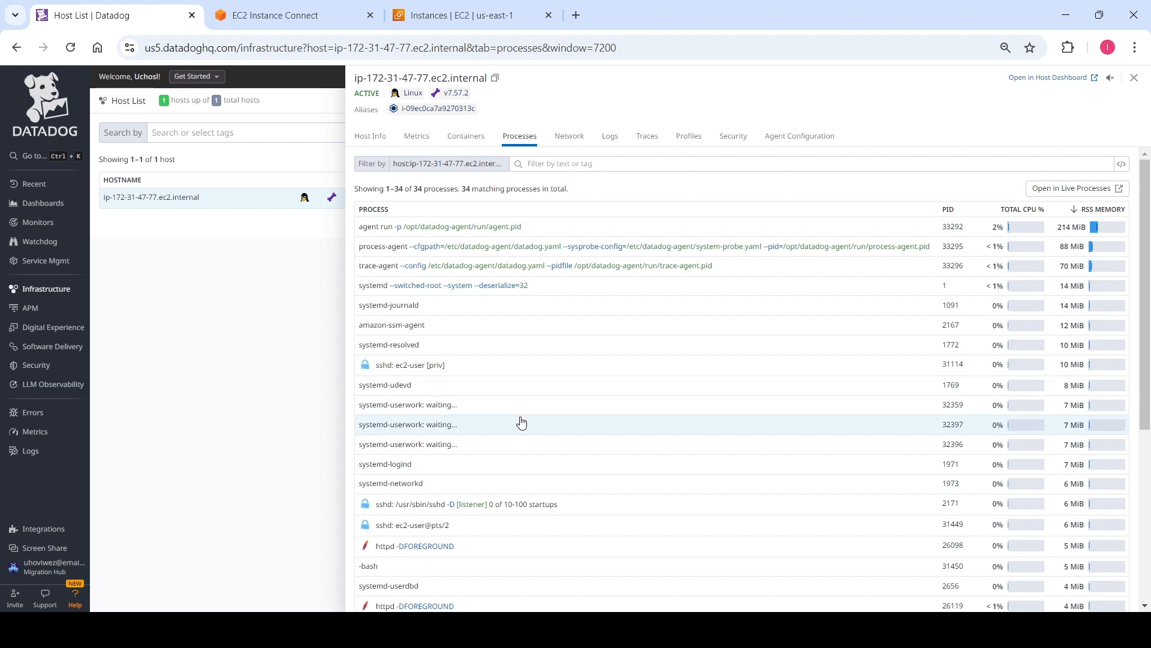
View the host's agent configuration, and filter its process list by "httpd"
{"action": "left_click", "coordinate": [807, 142]}
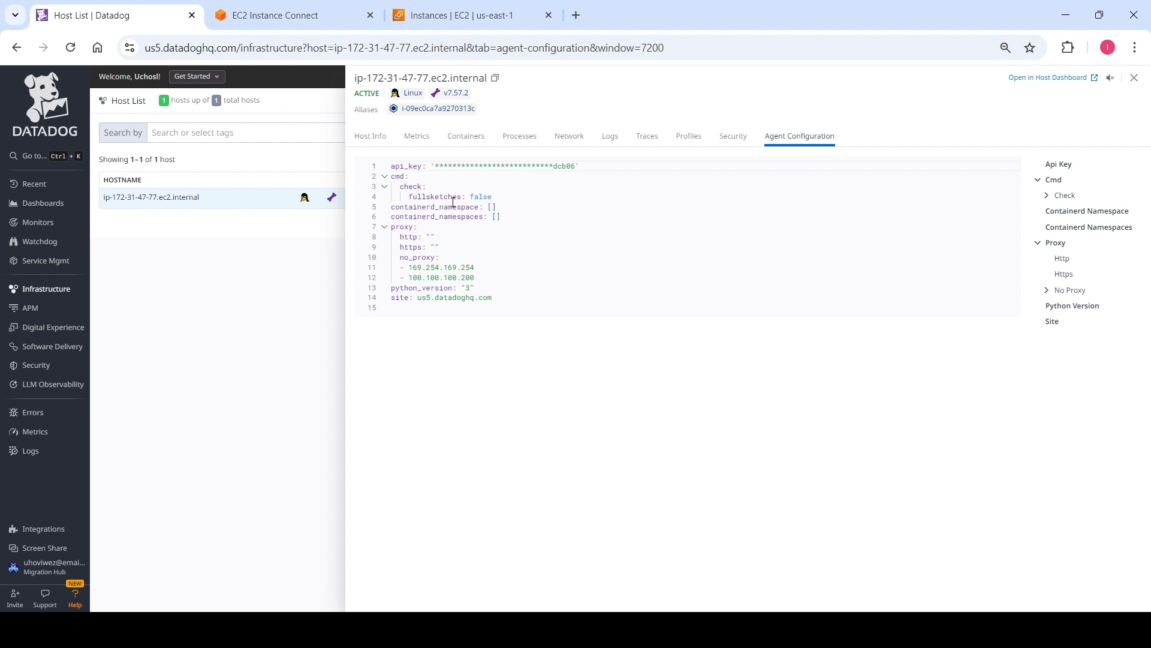
{"action": "left_click", "coordinate": [519, 137]}
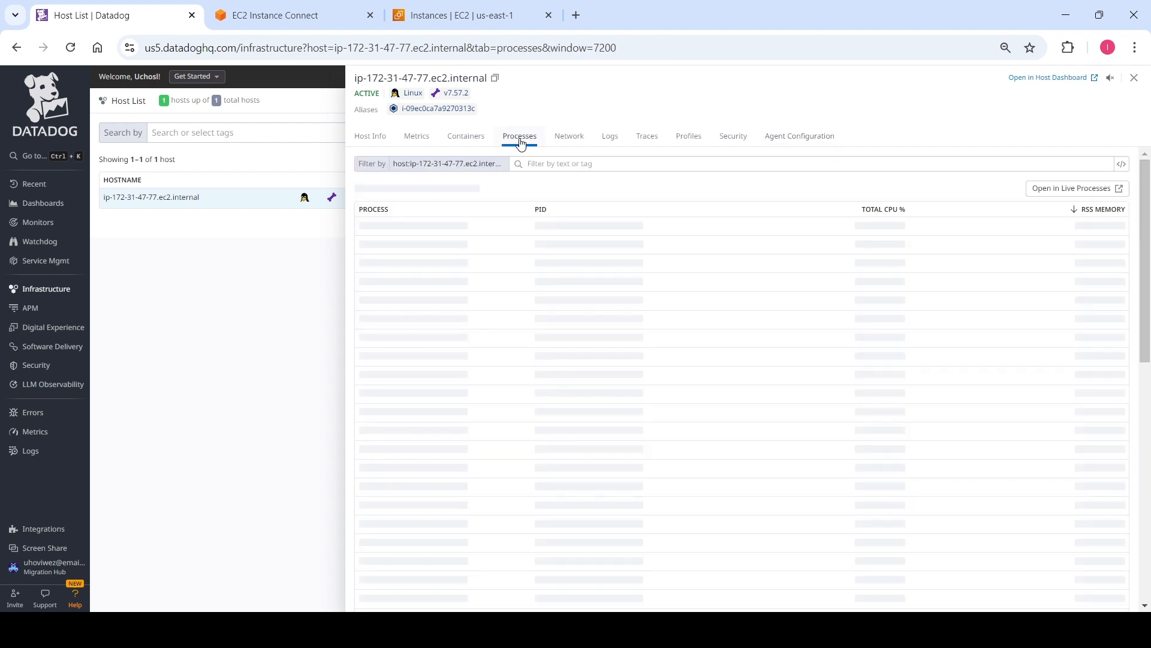
{"action": "left_click", "coordinate": [535, 165]}
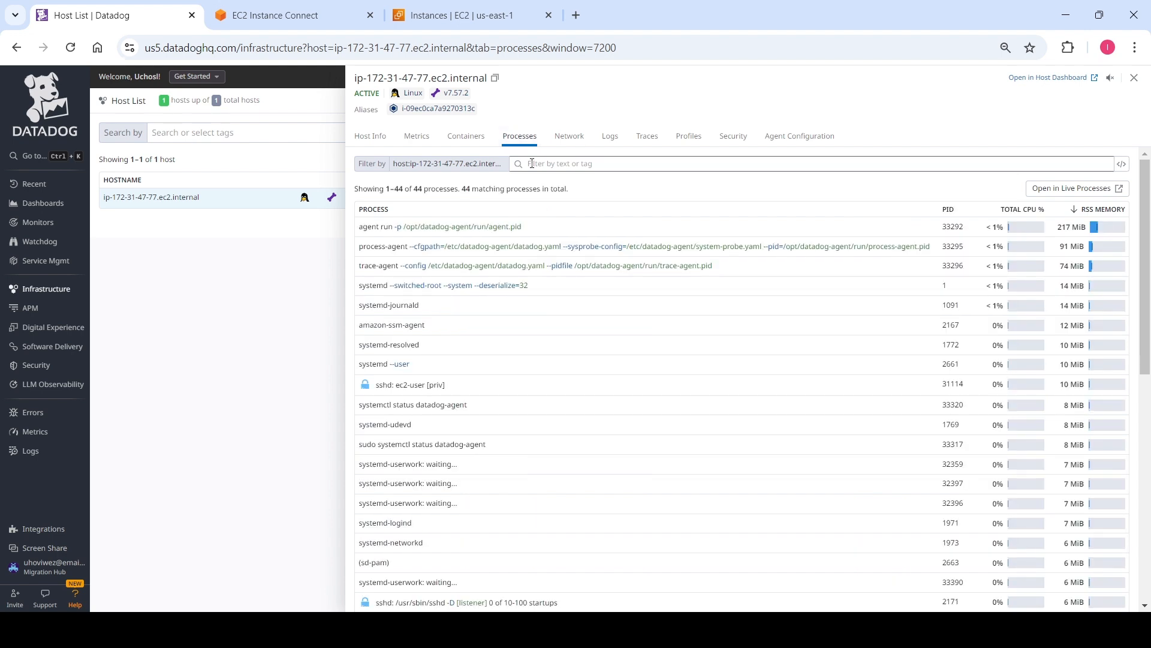
{"action": "type", "text": "httpd"}
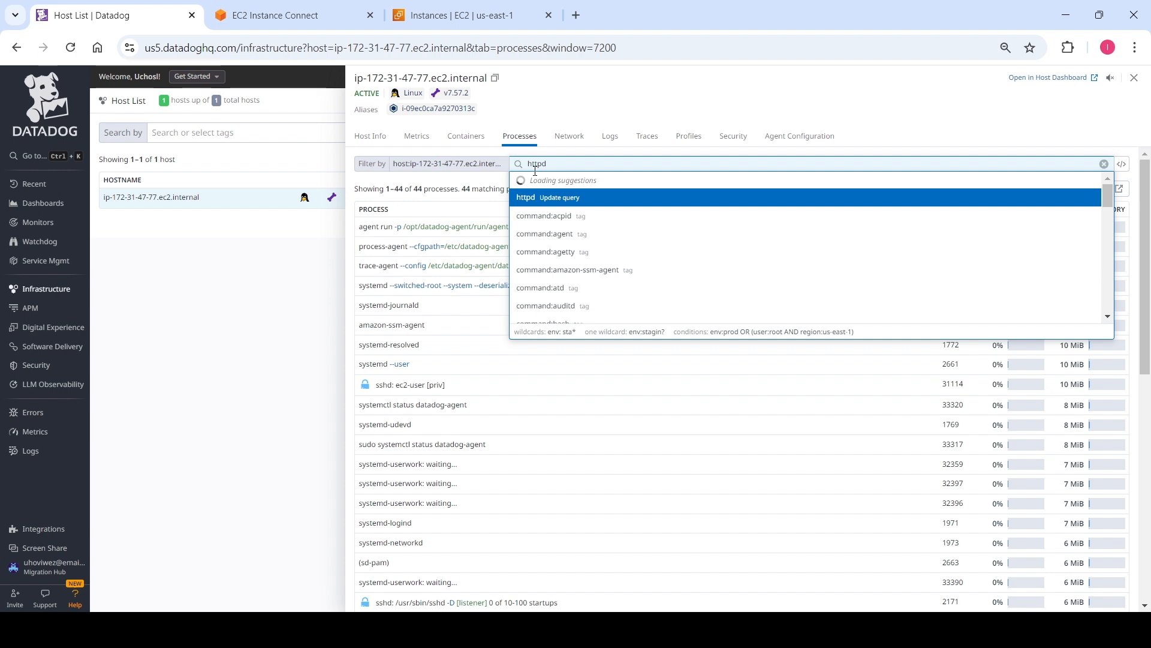
{"action": "key", "text": "Return"}
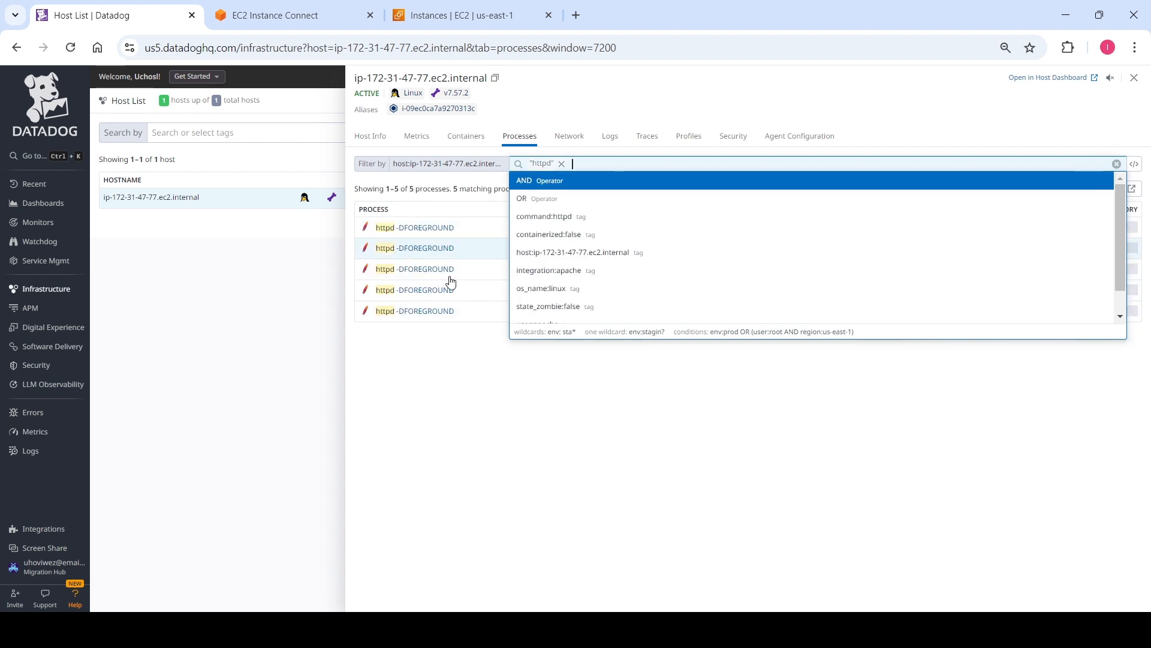
{"action": "left_click", "coordinate": [456, 385]}
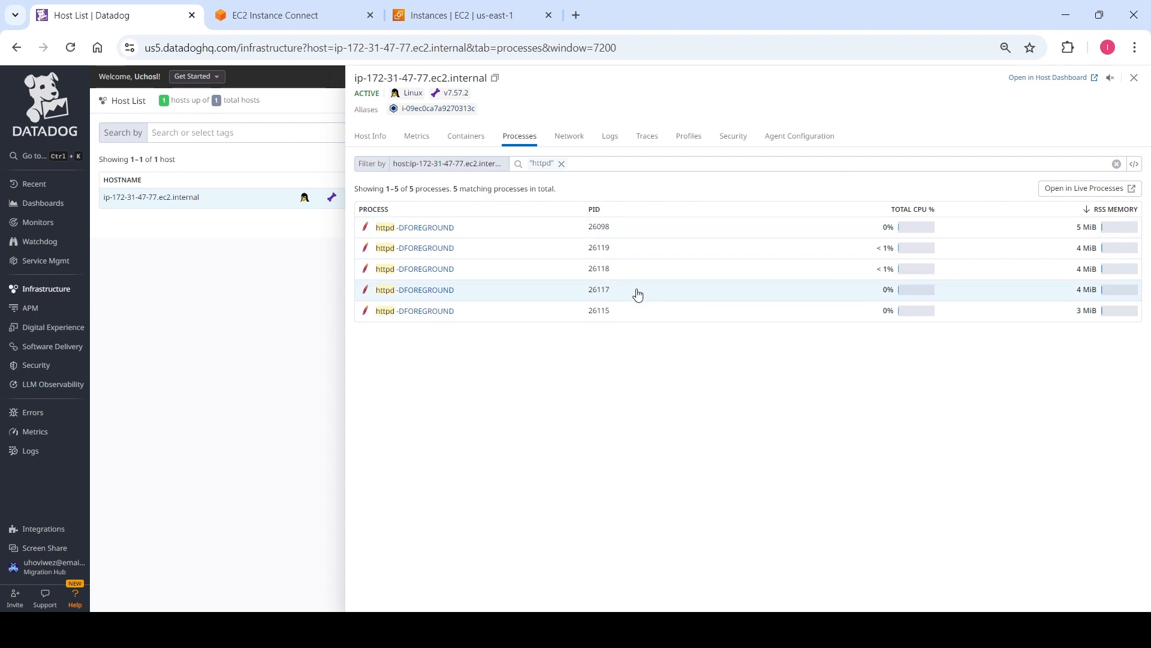
Open the details of the httpd process with PID 26098, review its resource metrics, and close the details
{"action": "left_click", "coordinate": [444, 230]}
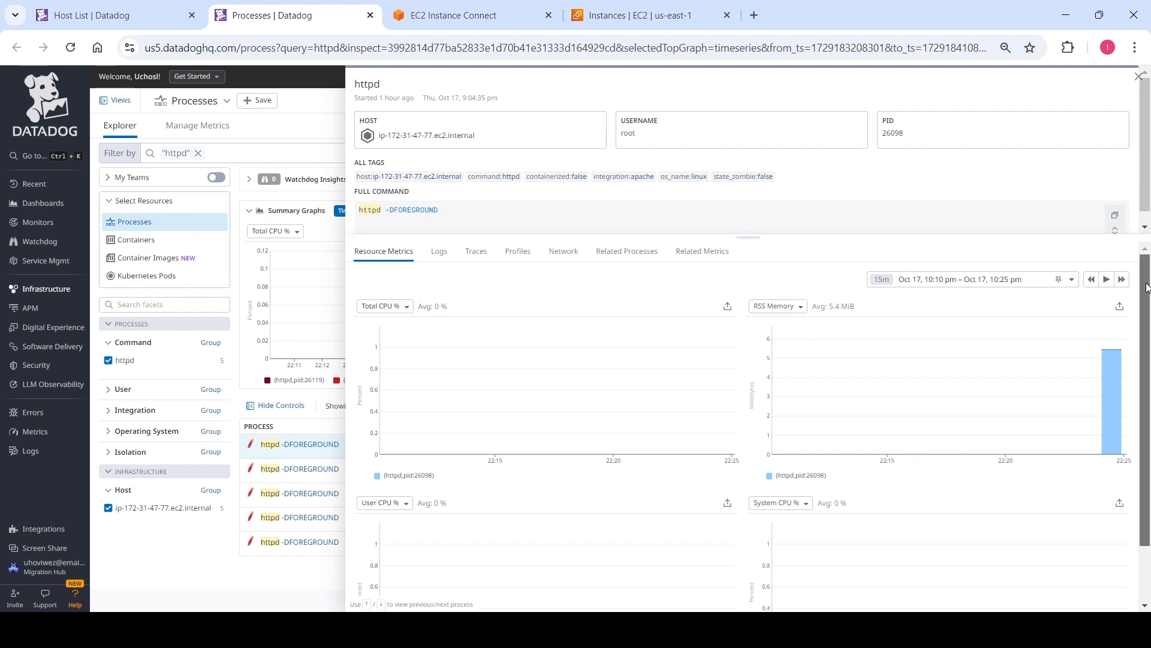
{"action": "left_click_drag", "start_coordinate": [1148, 286], "coordinate": [1148, 381]}
{"action": "scroll", "coordinate": [1148, 384], "scroll_direction": "up", "scroll_amount": 2}
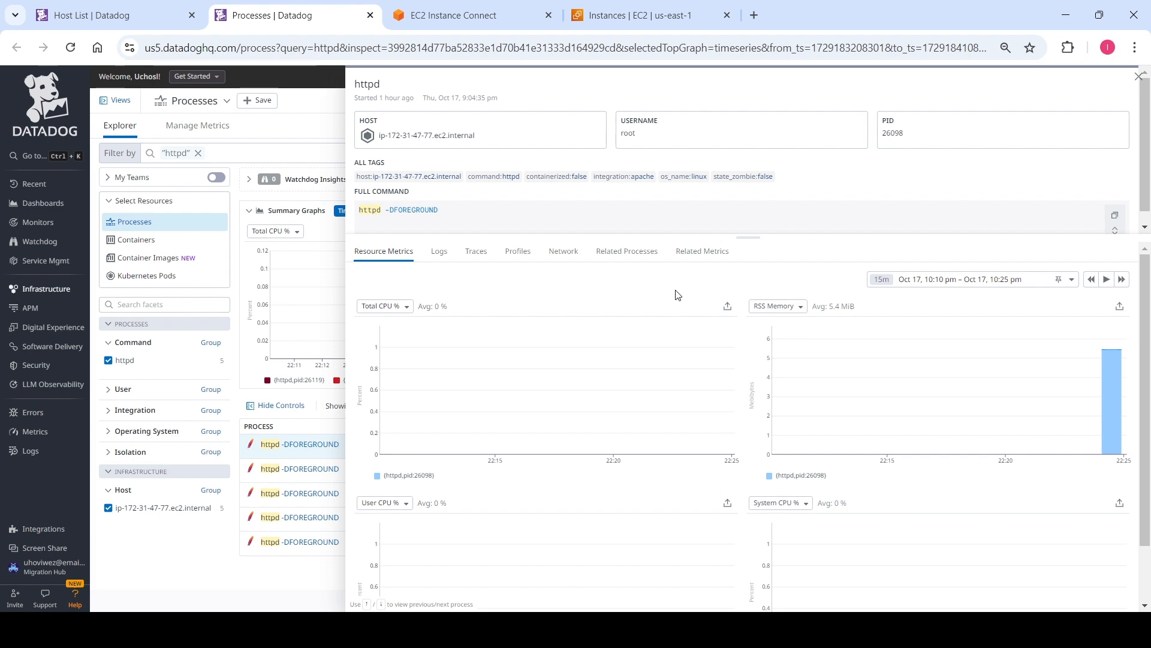
{"action": "left_click", "coordinate": [1138, 78]}
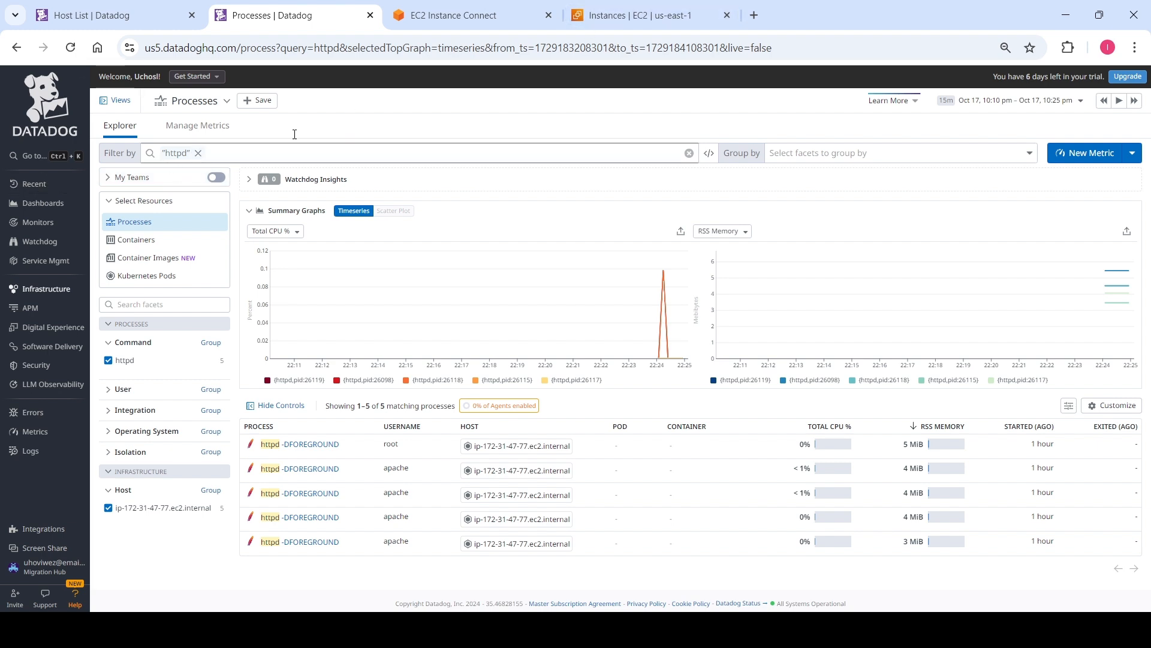
Switch to the EC2 Instance Connect terminal, leave the status output, and list the Apache processes with "ps -ef | grep httpd"
{"action": "left_click", "coordinate": [445, 17]}
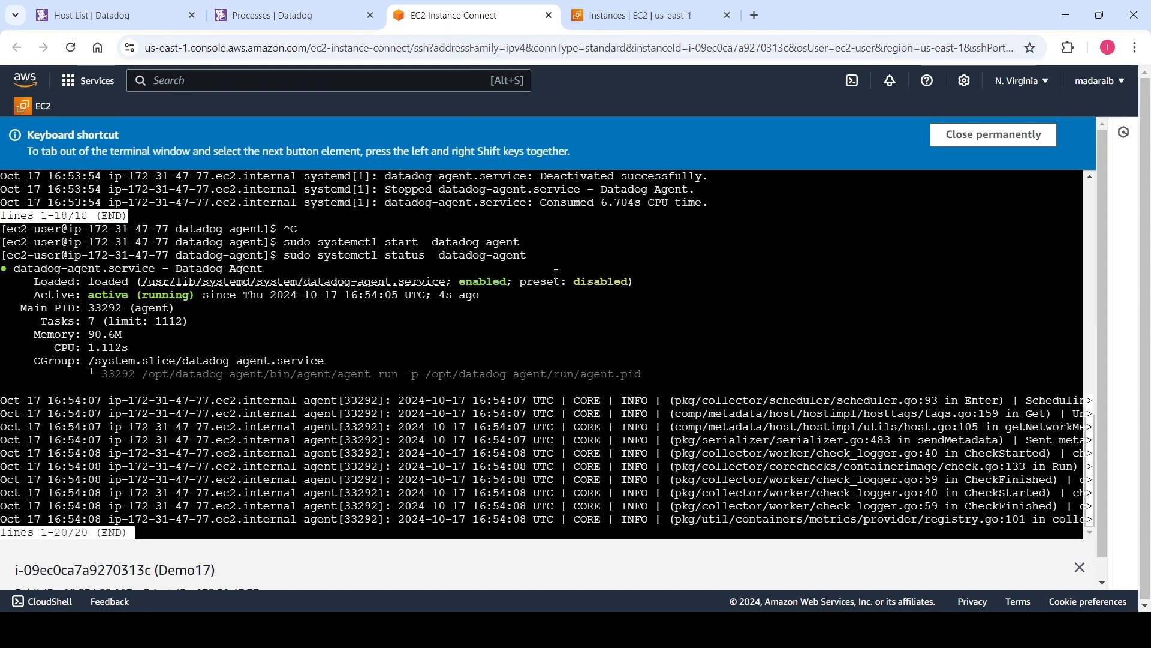
{"action": "key", "text": "ctrl+c"}
{"action": "key", "text": "ctrl+c"}
{"action": "key", "text": "ctrl+c"}
{"action": "key", "text": "ctrl+c"}
{"action": "key", "text": "ctrl+c"}
{"action": "key", "text": "ctrl+c"}
{"action": "type", "text": "ps"}
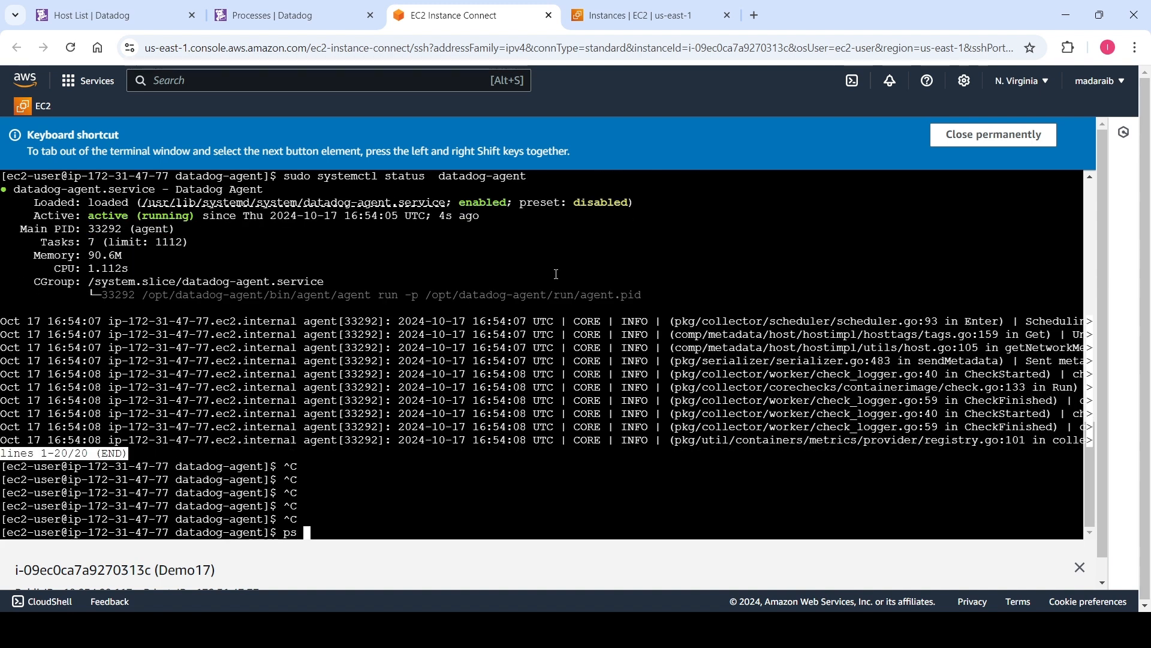
{"action": "type", "text": " -ef "}
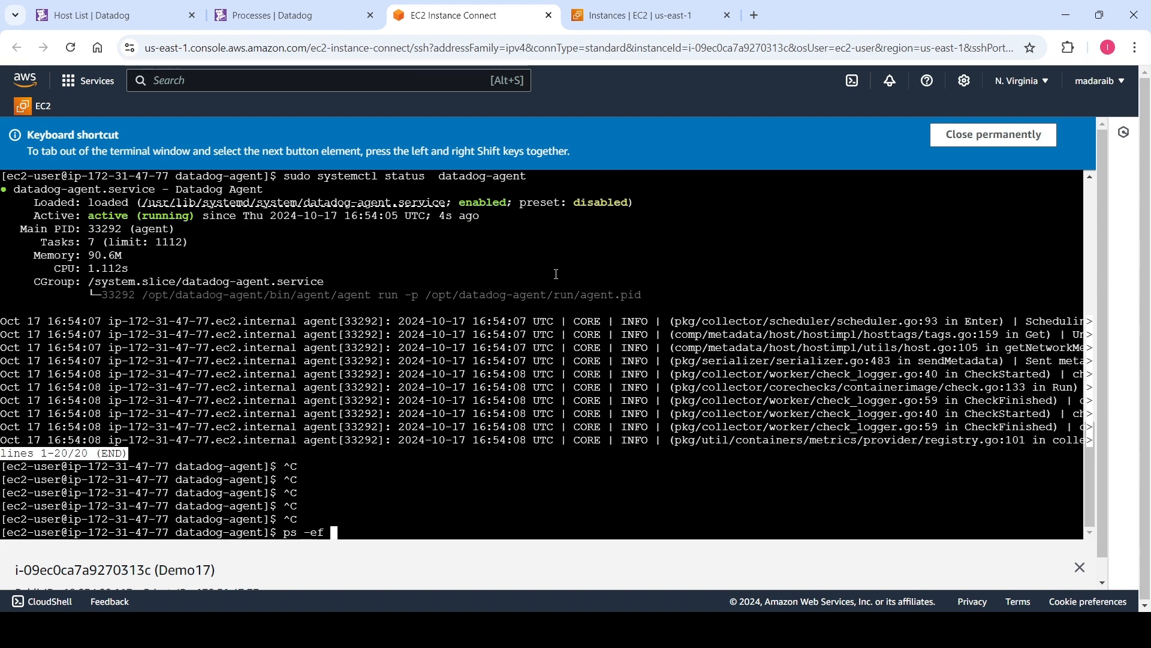
{"action": "type", "text": "|"}
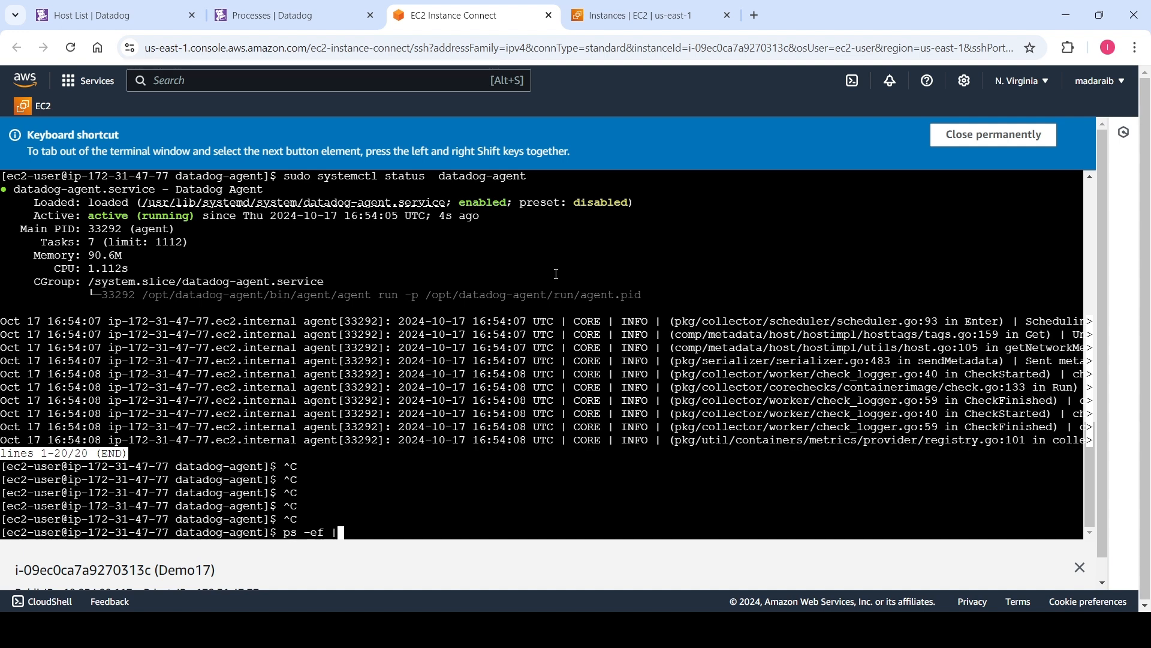
{"action": "type", "text": " grep "}
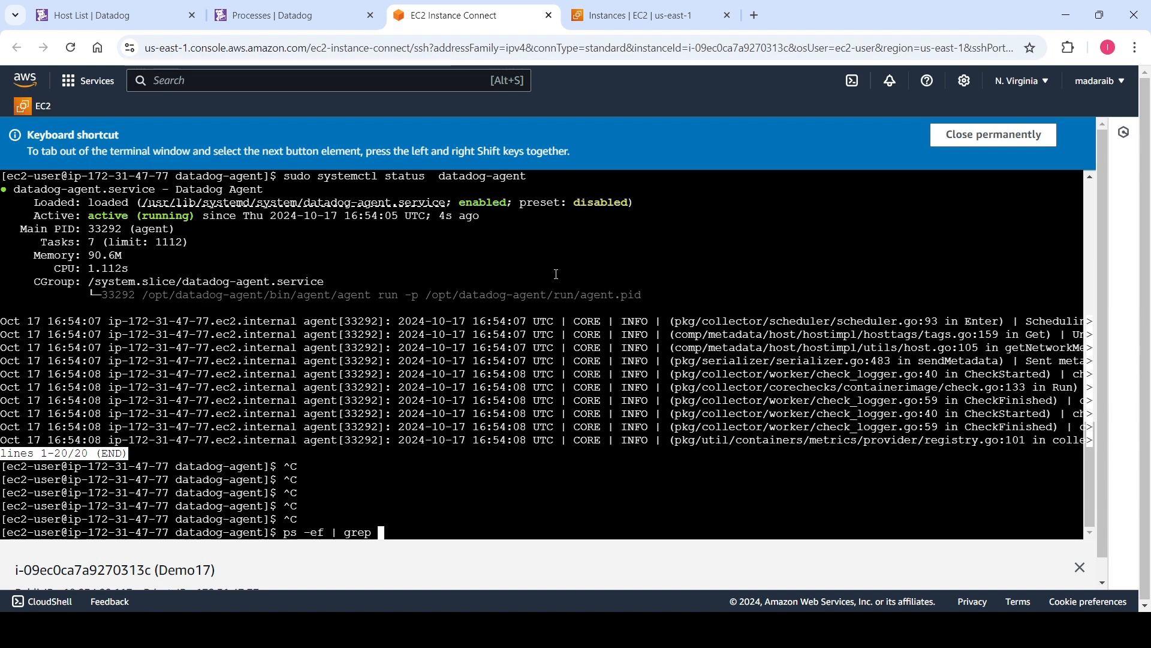
{"action": "type", "text": "httpd"}
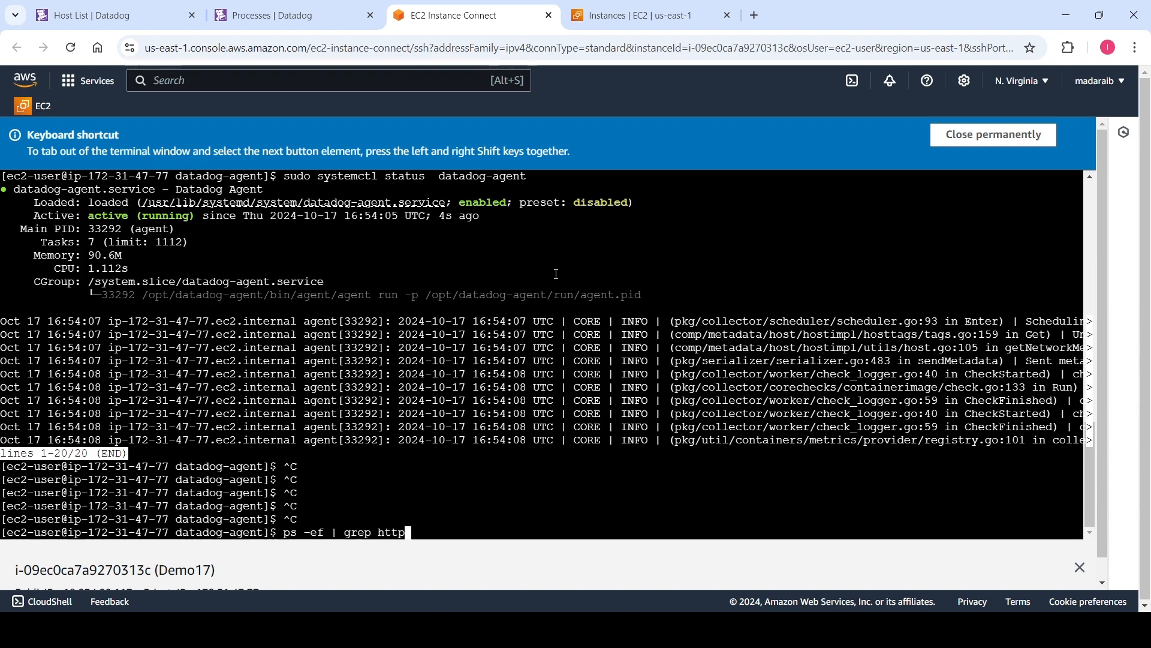
{"action": "key", "text": "Return"}
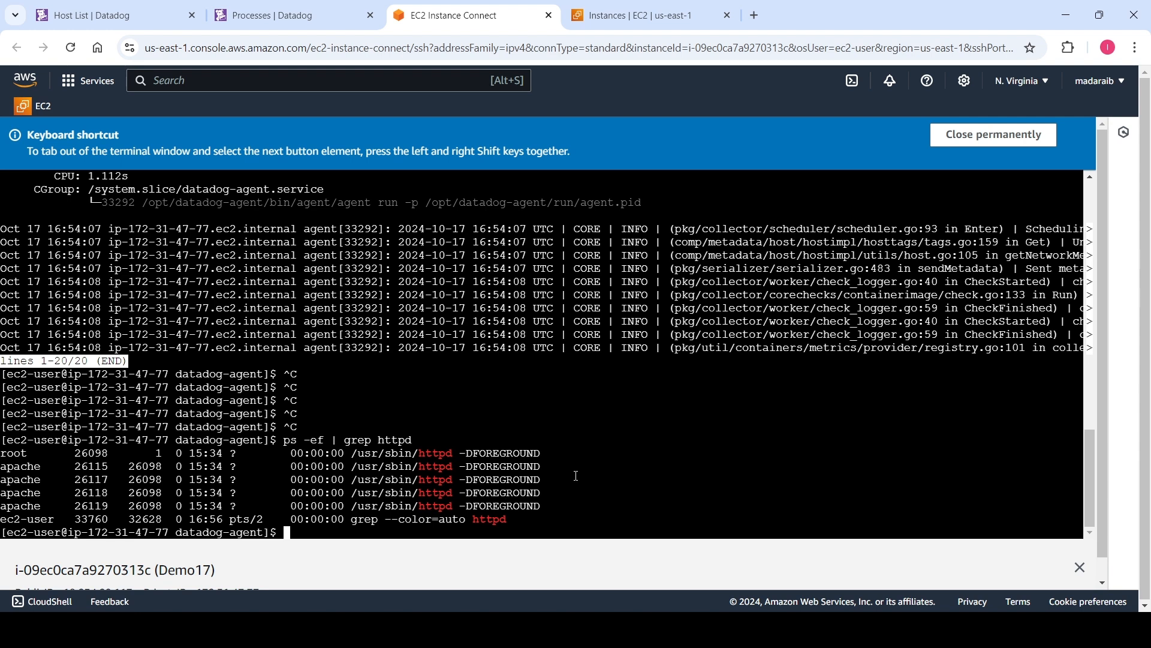
Return to Datadog's Host List and open the Monitors page
{"action": "left_click", "coordinate": [263, 16]}
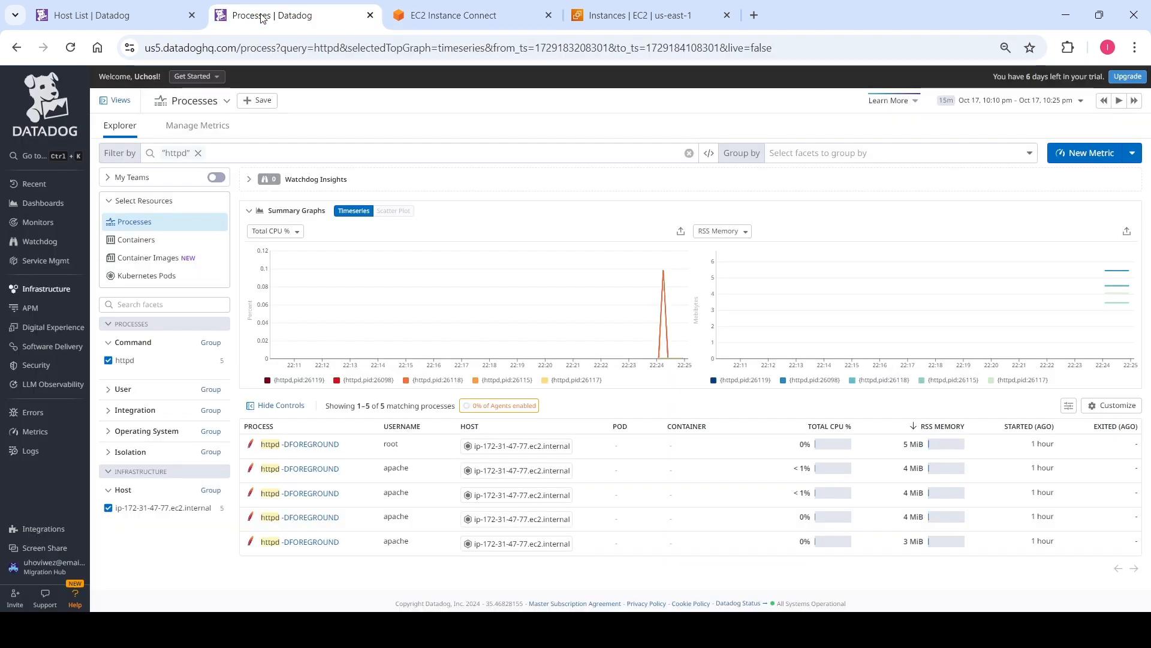
{"action": "left_click", "coordinate": [126, 6]}
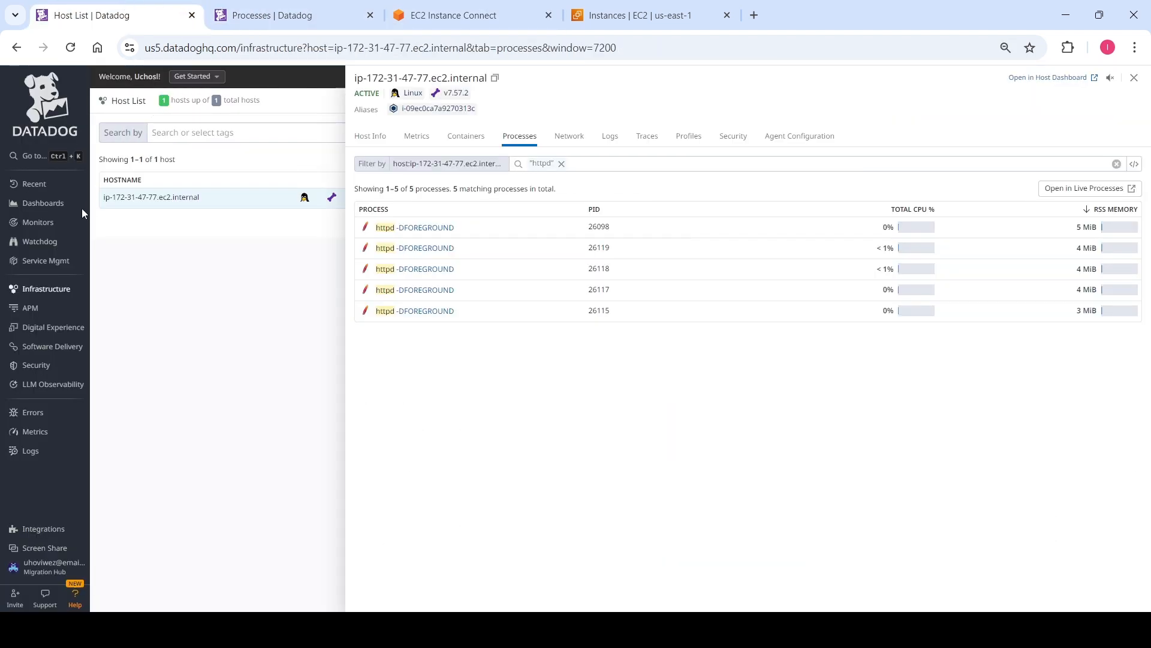
{"action": "left_click", "coordinate": [52, 228]}
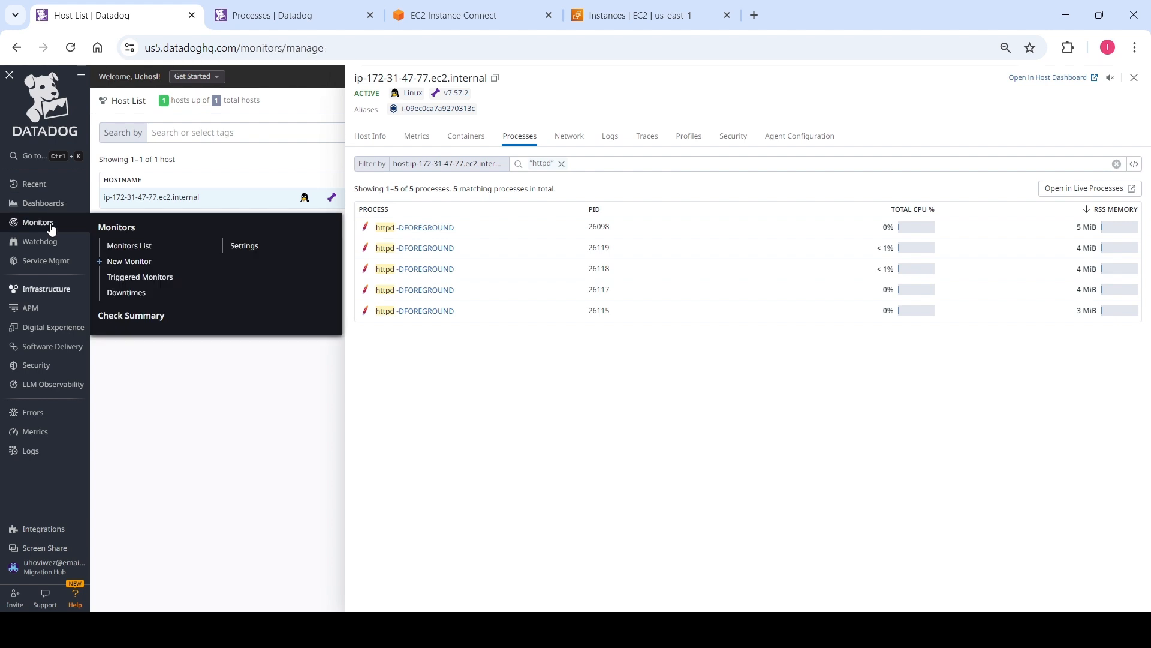
From the monitors list, start a new monitor of the Live Process type
{"action": "left_click", "coordinate": [140, 246]}
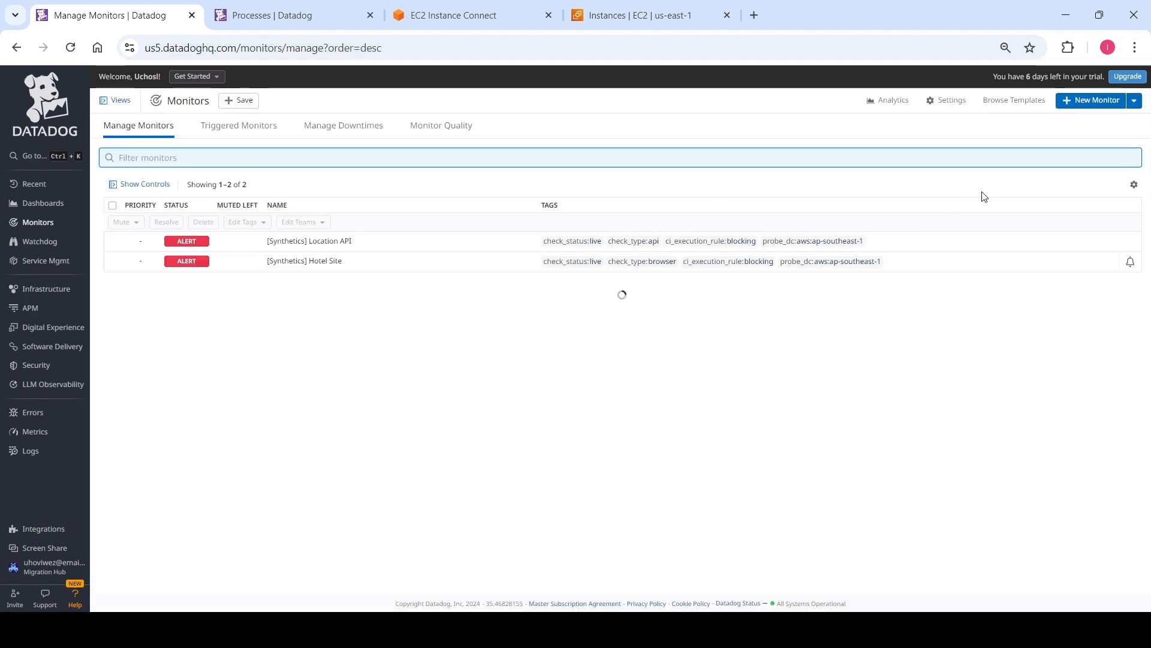
{"action": "left_click", "coordinate": [1077, 103]}
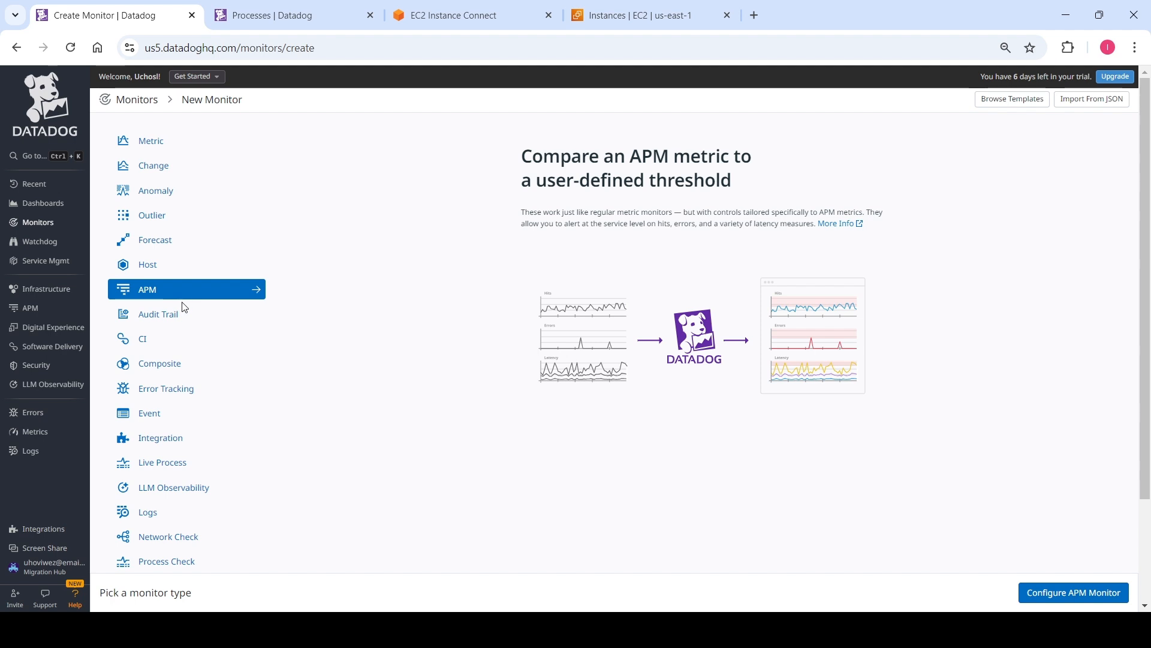
{"action": "left_click", "coordinate": [193, 467]}
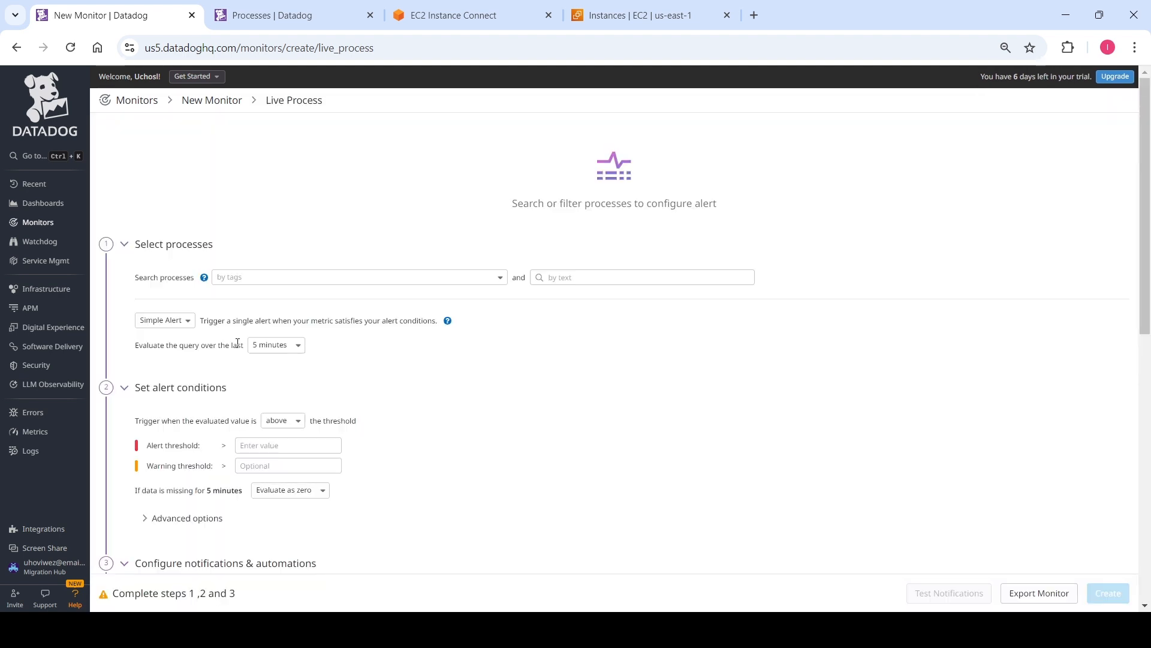
Select the processes tagged command:httpd for the monitor, and compare their count with the process list in the EC2 Instance Connect terminal
{"action": "left_click", "coordinate": [268, 278]}
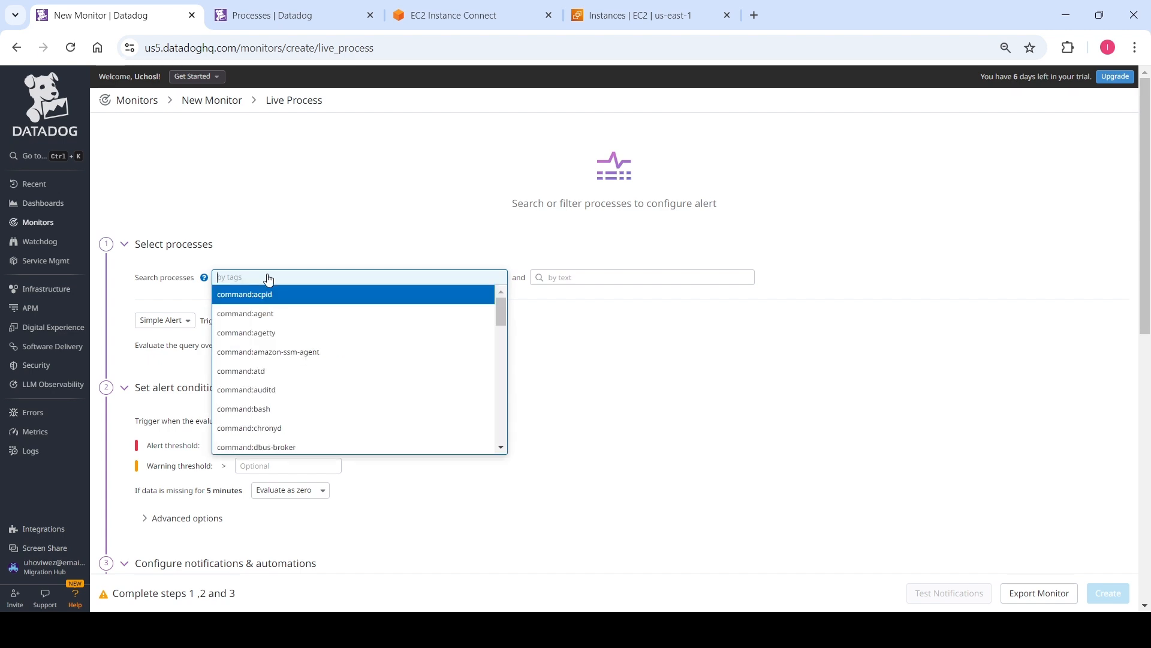
{"action": "type", "text": "co"}
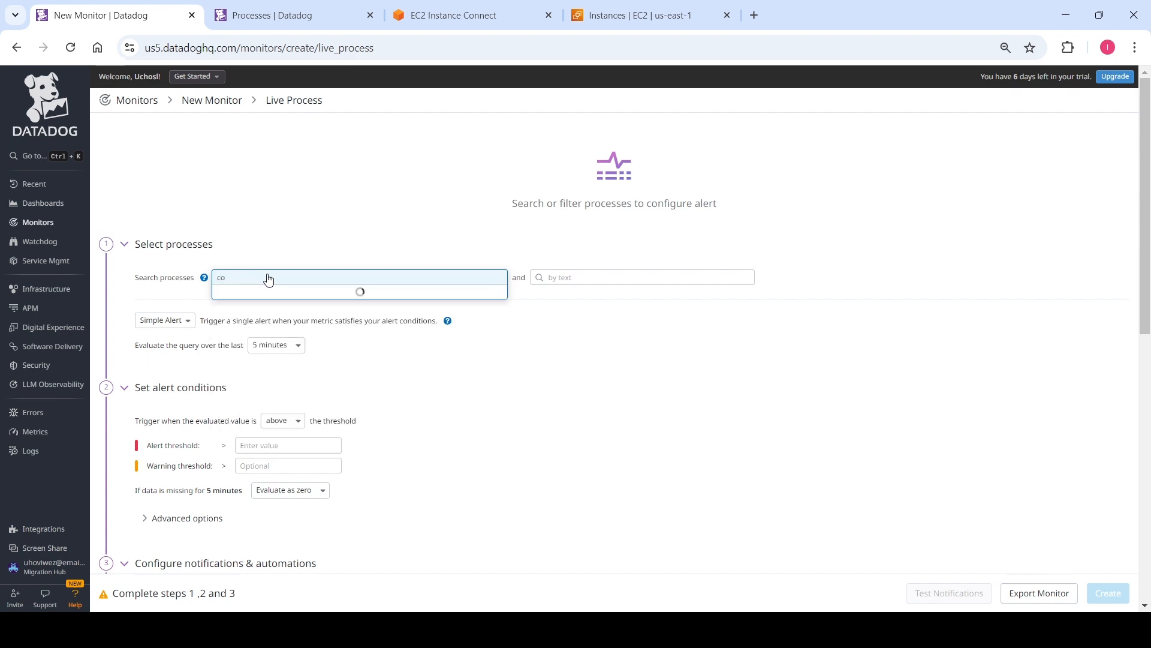
{"action": "type", "text": "mmand:htt"}
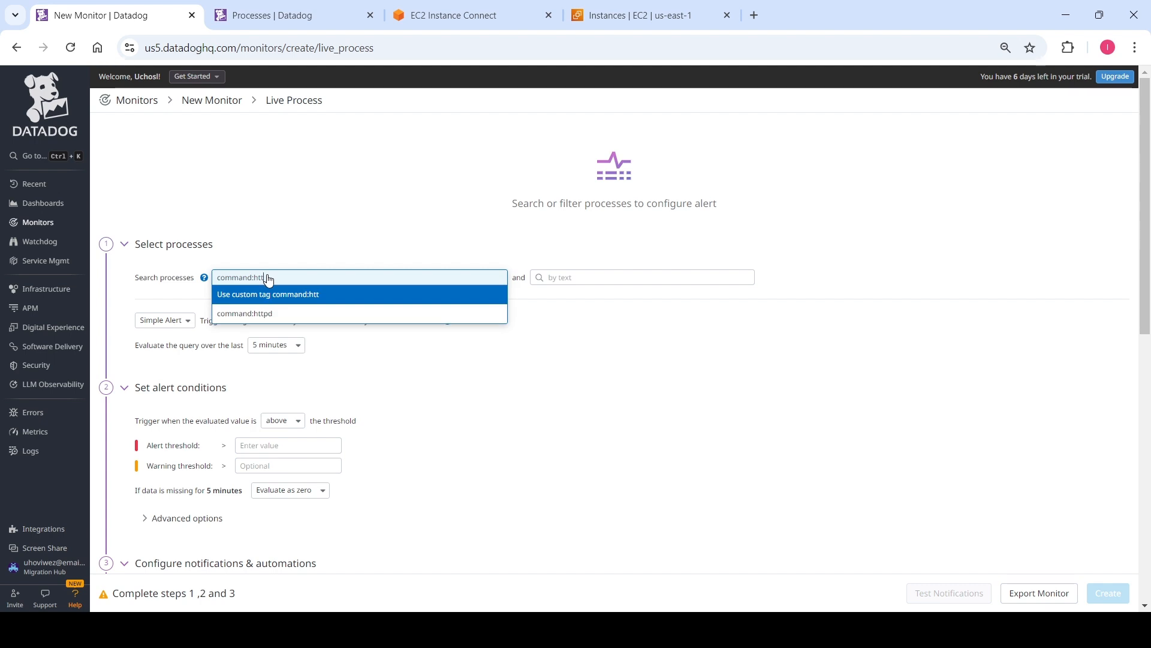
{"action": "left_click", "coordinate": [286, 322]}
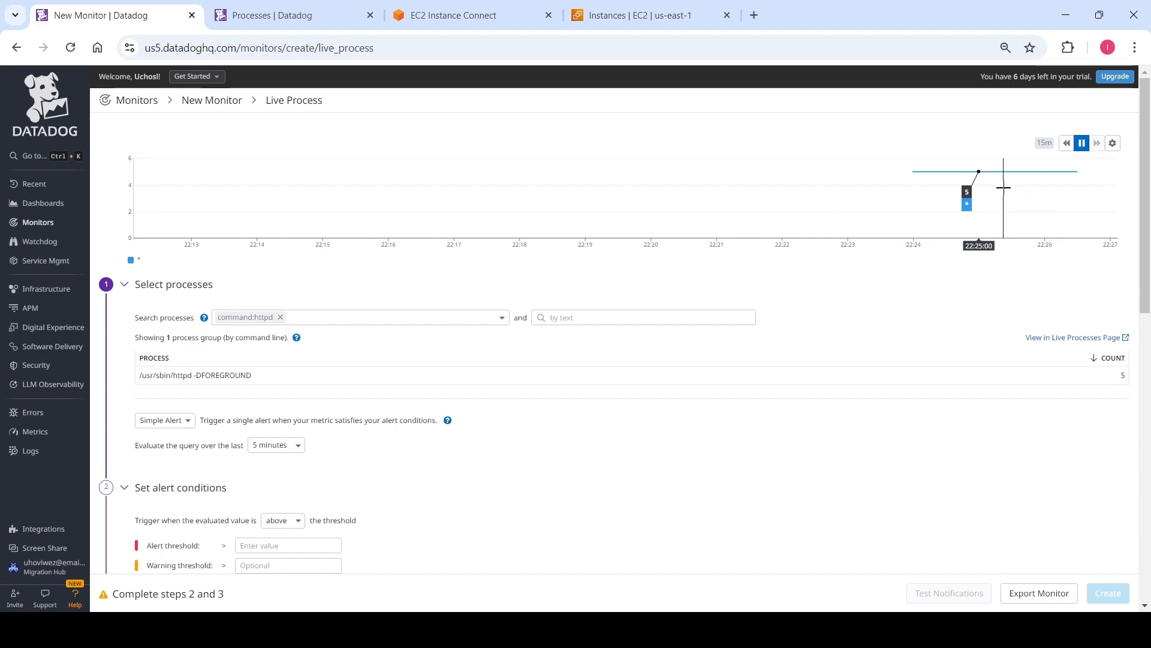
{"action": "left_click", "coordinate": [440, 22]}
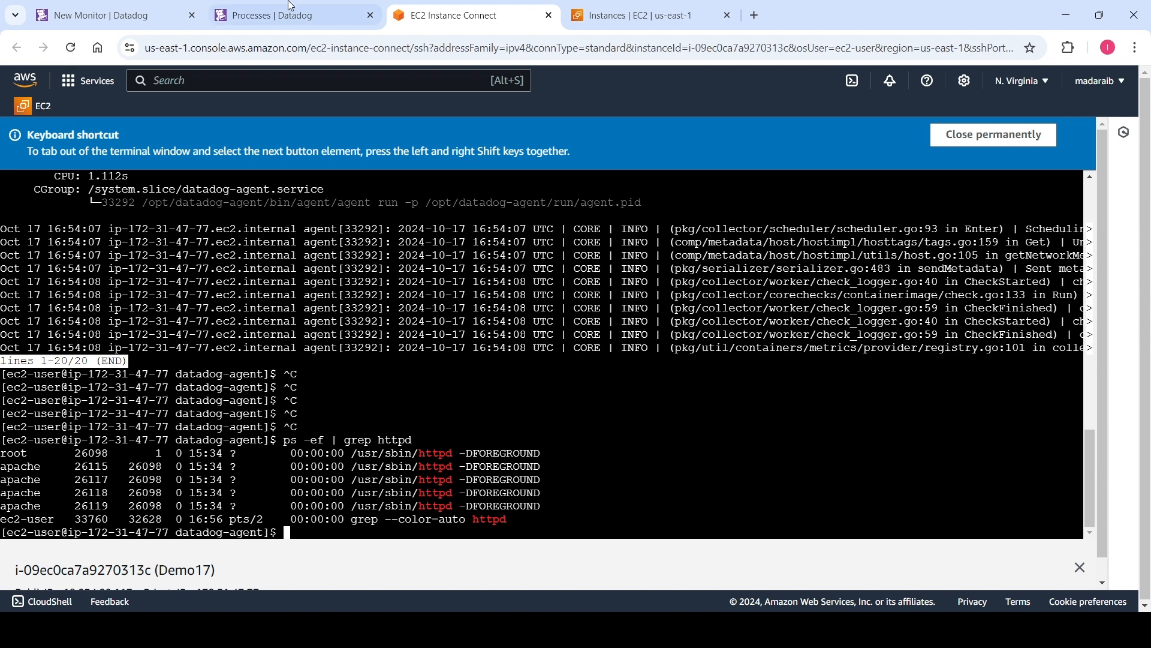
{"action": "left_click", "coordinate": [102, 15]}
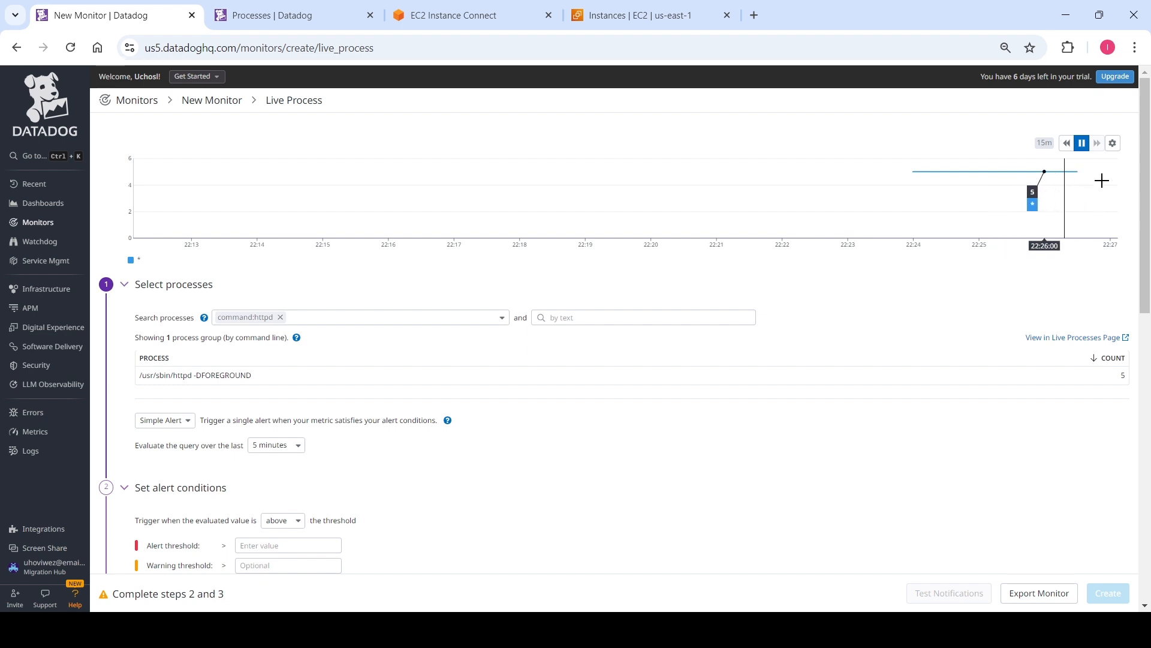
Choose 5 minutes as the evaluation window for the monitor's query
{"action": "left_click_drag", "start_coordinate": [1147, 182], "coordinate": [1146, 213]}
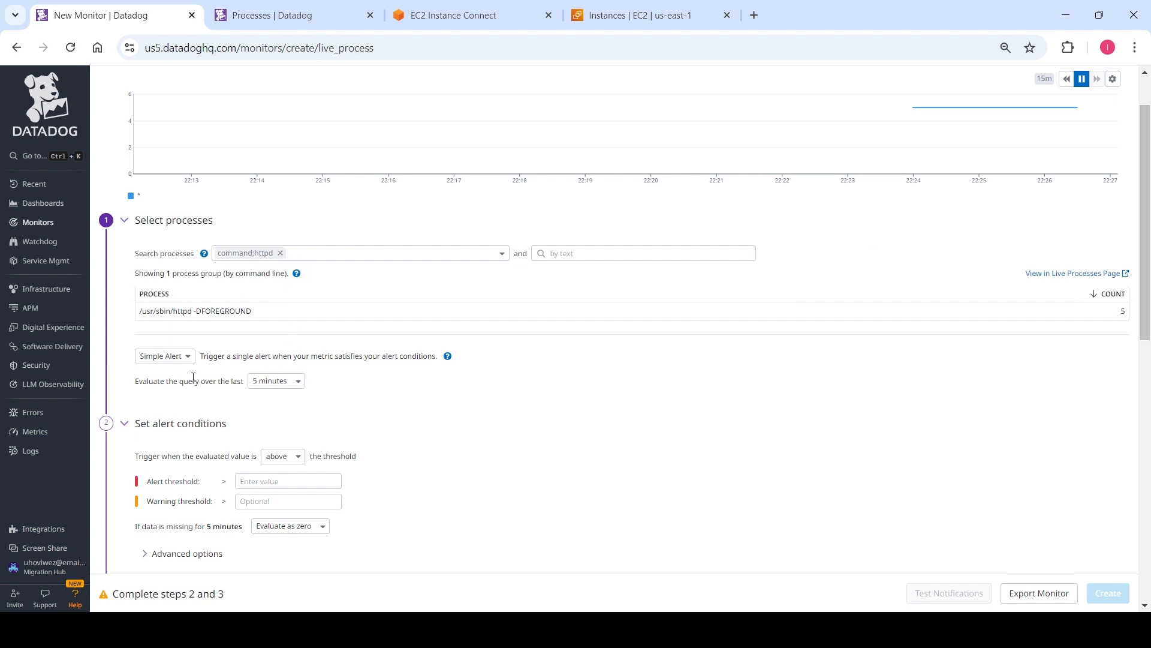
{"action": "left_click", "coordinate": [292, 382]}
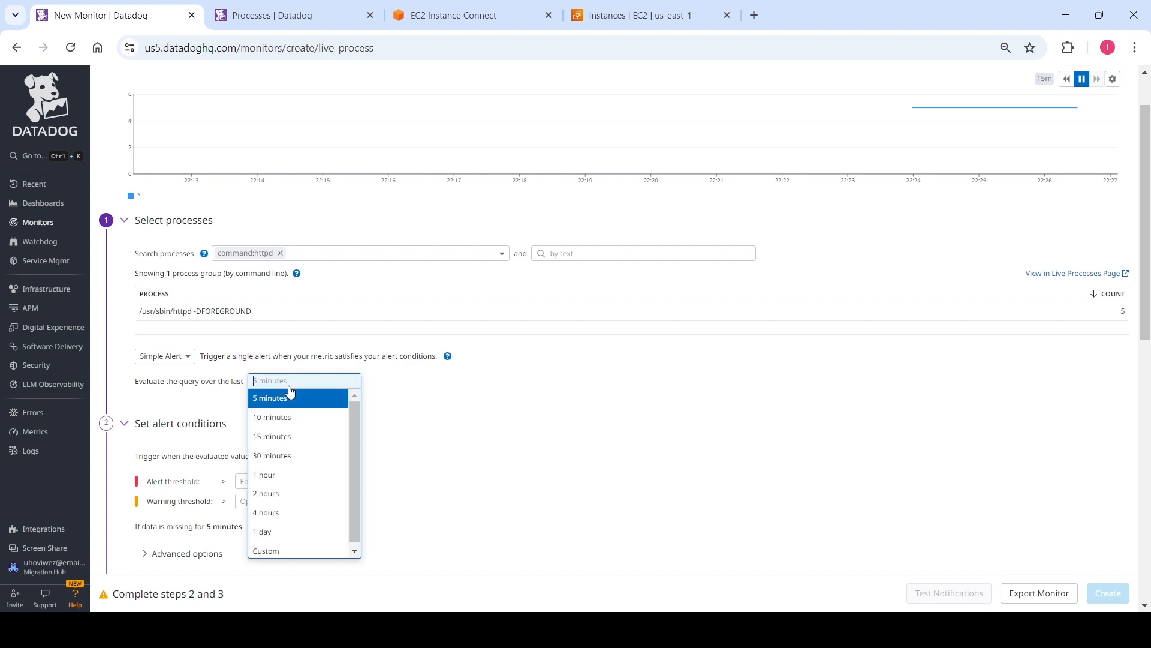
{"action": "left_click", "coordinate": [318, 407]}
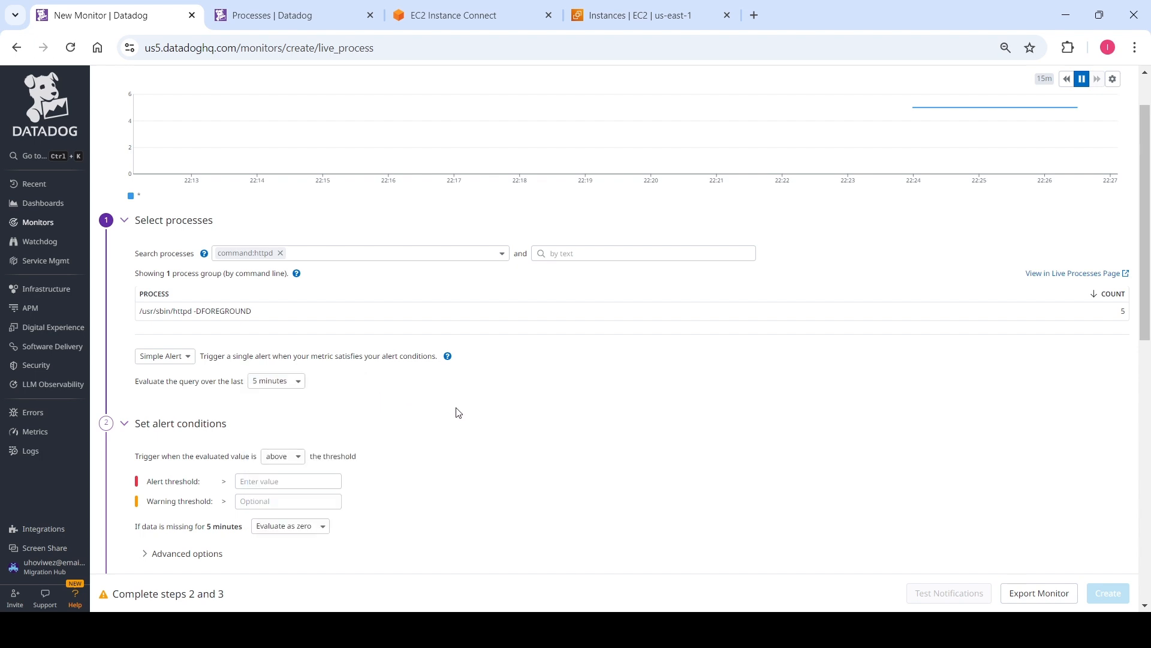
Set the monitor to trigger below an alert threshold of 5, and check the threshold on the preview graph
{"action": "left_click_drag", "start_coordinate": [1147, 274], "coordinate": [1147, 295]}
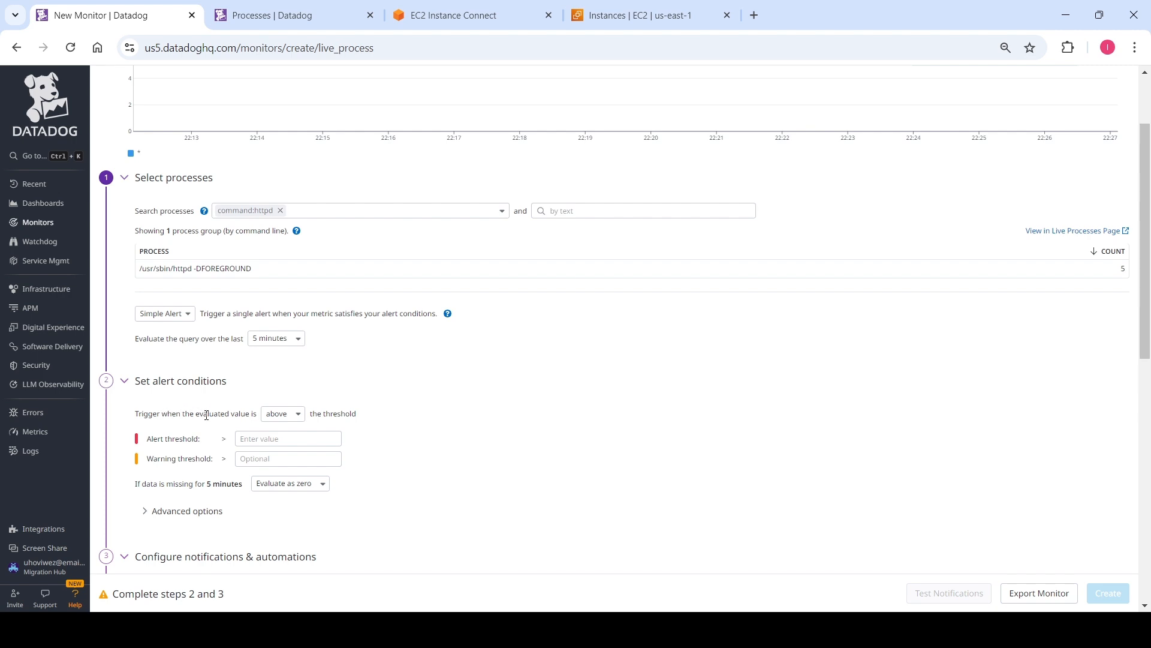
{"action": "left_click", "coordinate": [289, 418]}
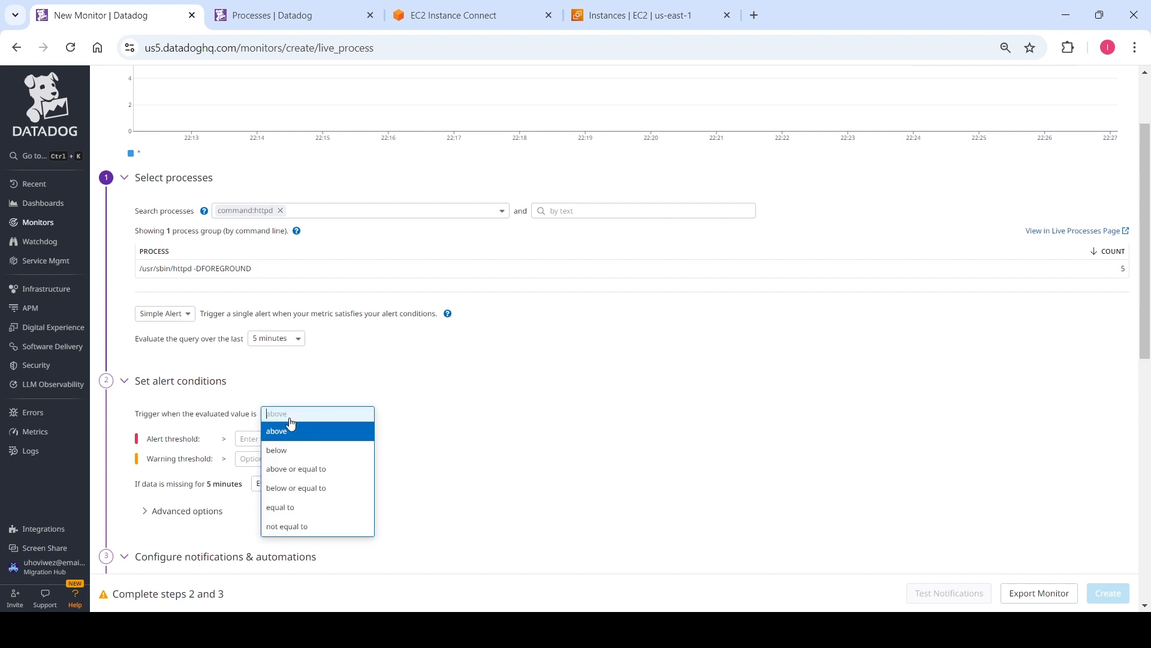
{"action": "left_click", "coordinate": [289, 450]}
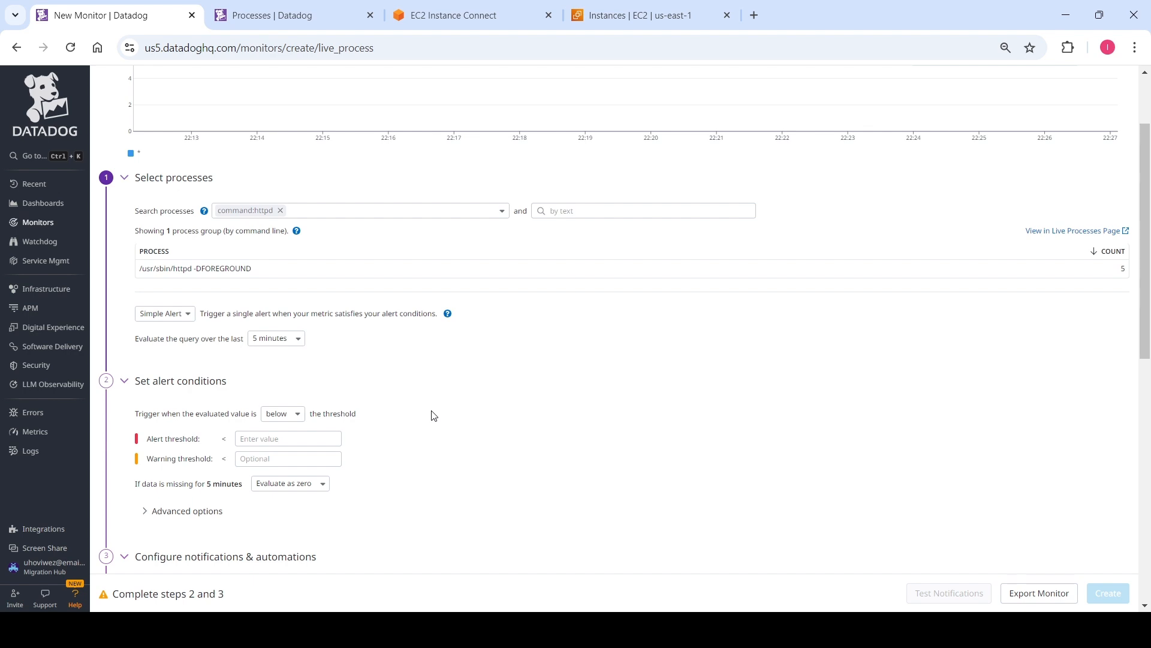
{"action": "left_click", "coordinate": [303, 437]}
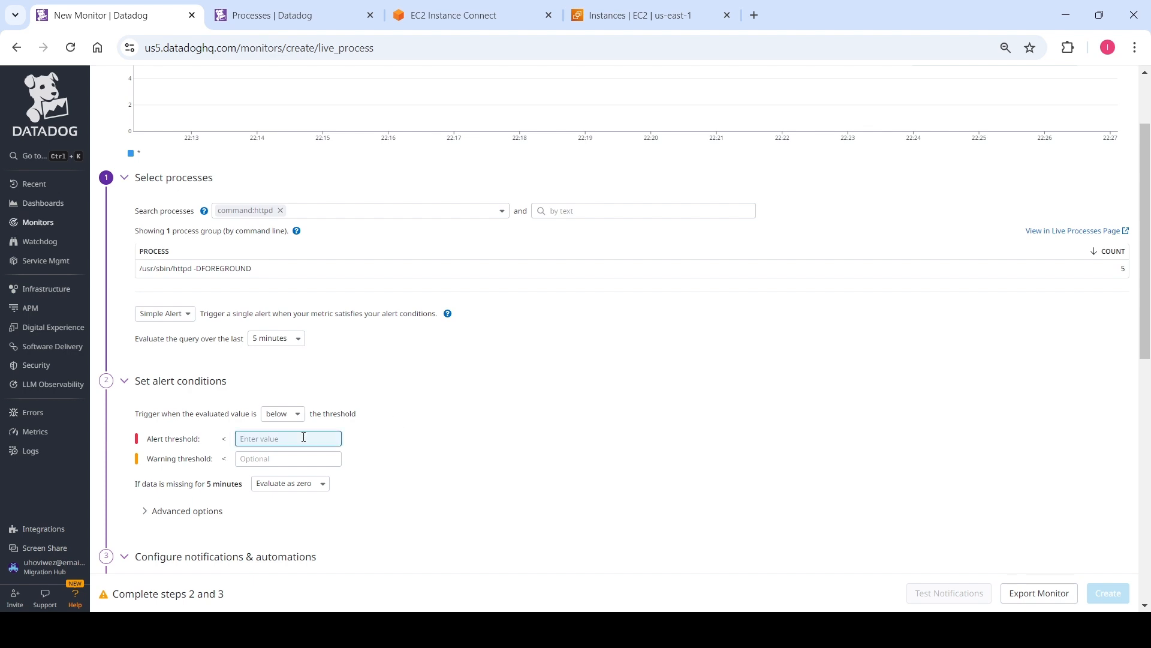
{"action": "type", "text": "5"}
{"action": "left_click", "coordinate": [444, 459]}
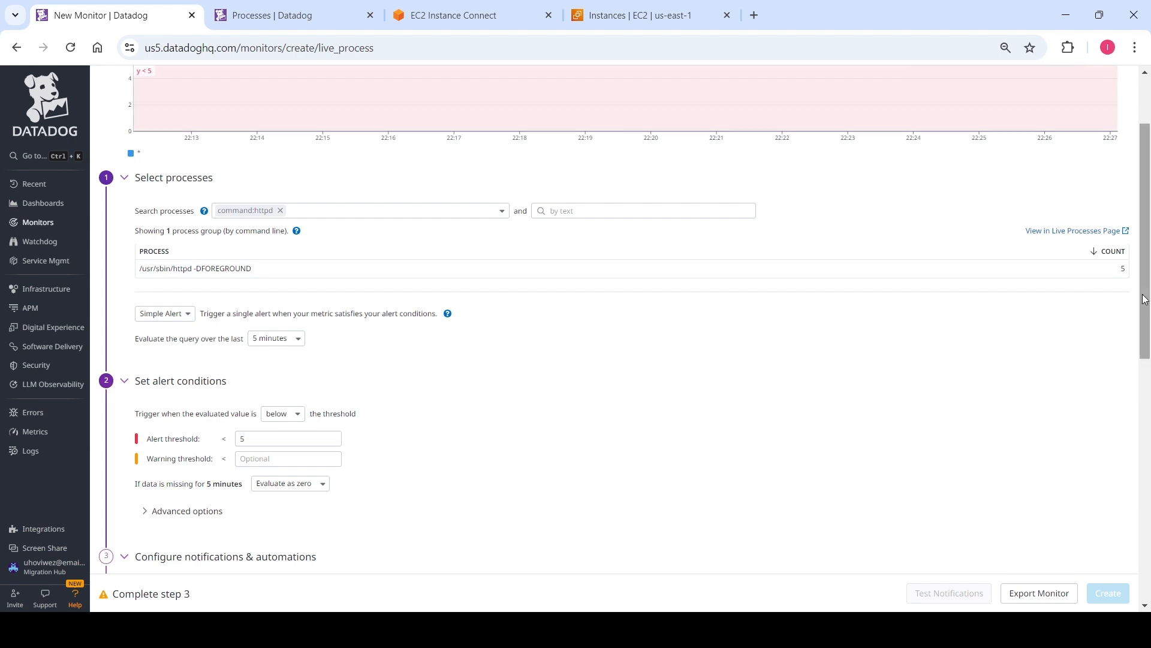
{"action": "scroll", "coordinate": [1144, 300], "scroll_direction": "up", "scroll_amount": 2}
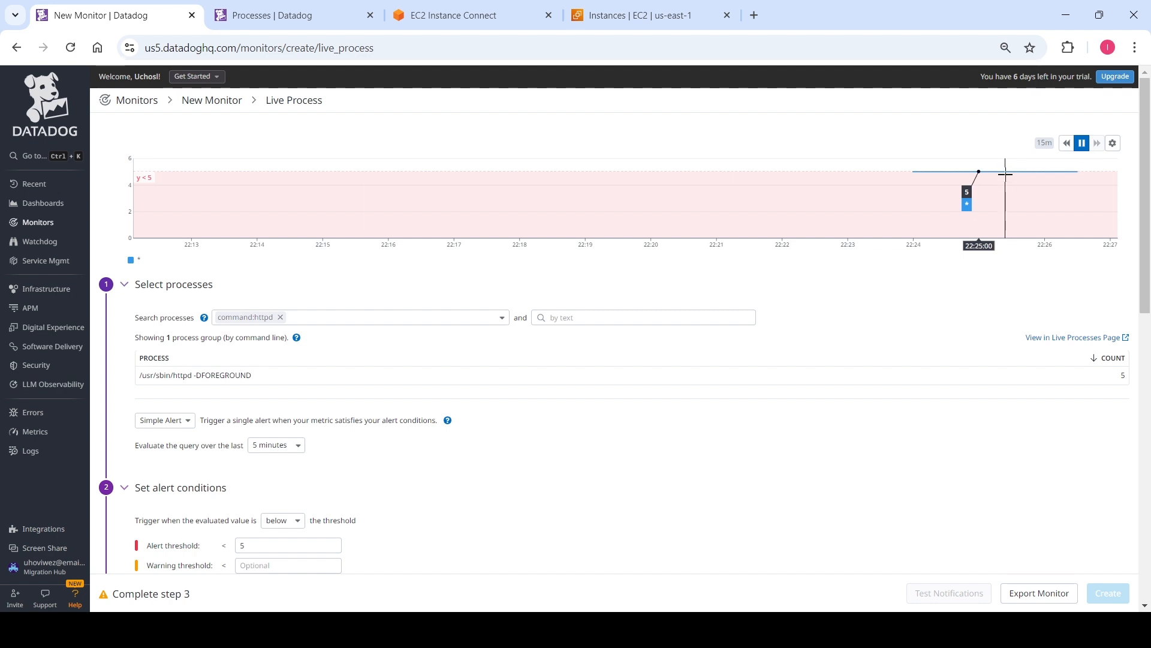
{"action": "left_click", "coordinate": [277, 543]}
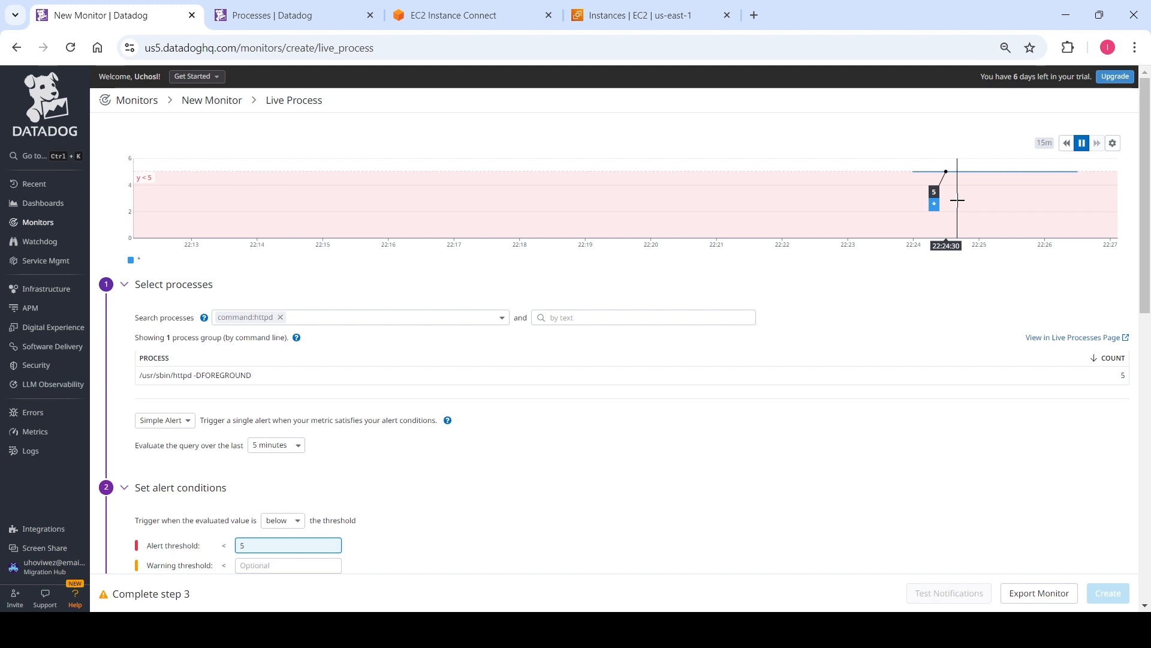
Name the monitor "HTTPD process is down" in the notification settings
{"action": "left_click_drag", "start_coordinate": [1146, 192], "coordinate": [1147, 244]}
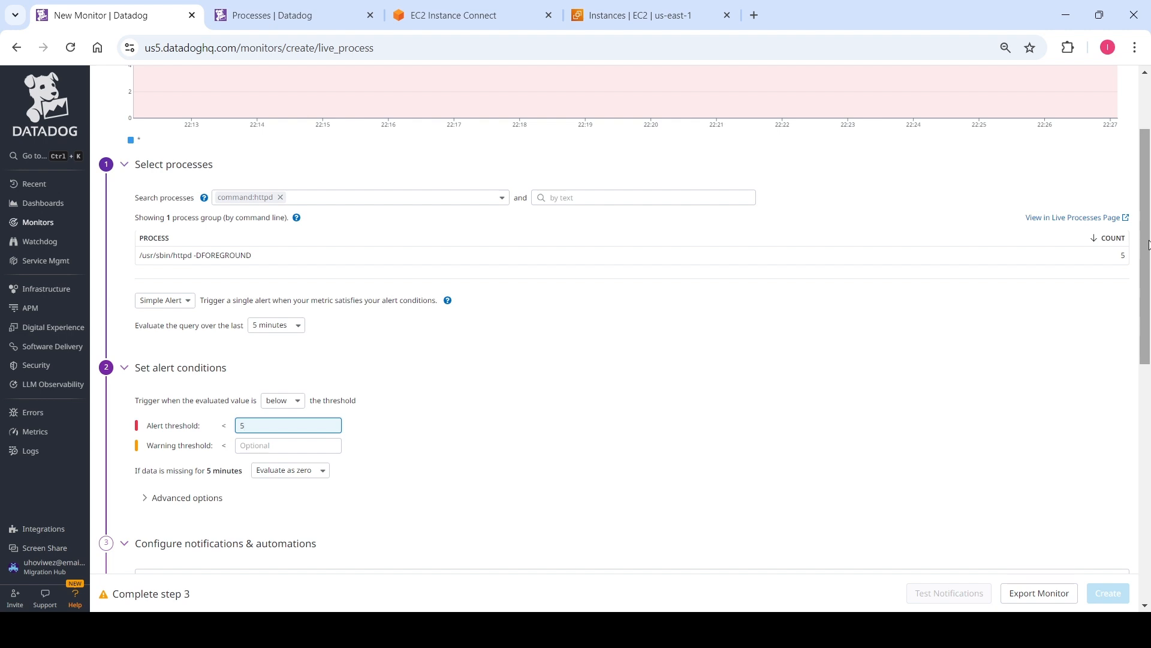
{"action": "left_click_drag", "start_coordinate": [1147, 244], "coordinate": [1148, 335]}
{"action": "left_click", "coordinate": [374, 384]}
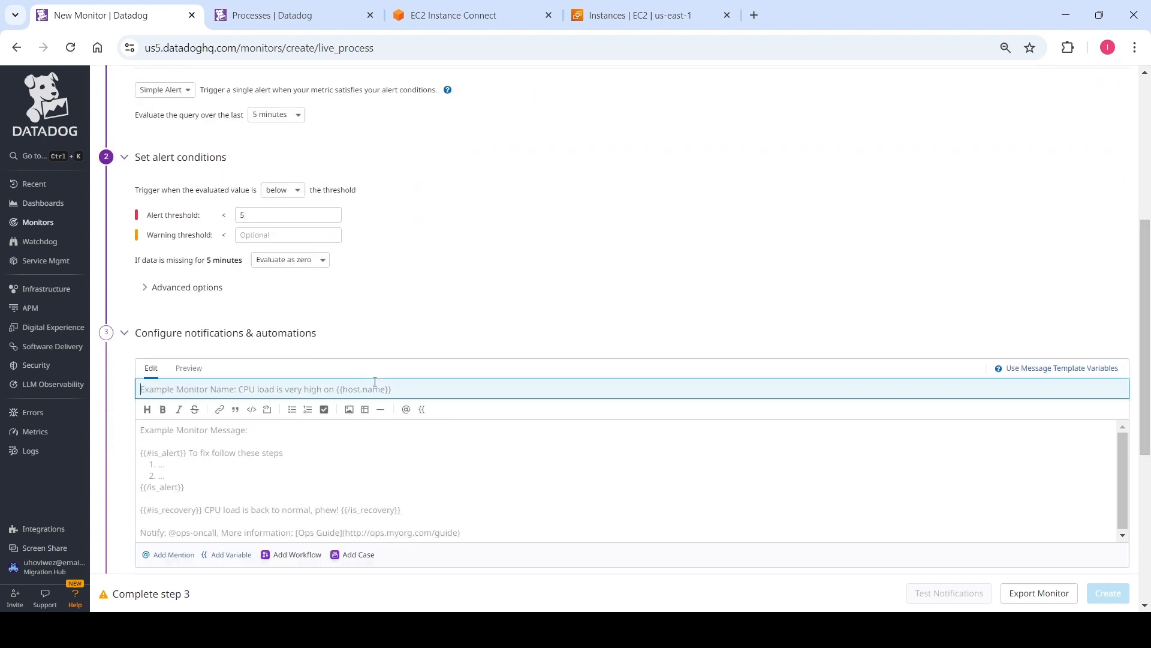
{"action": "type", "text": "HTT"}
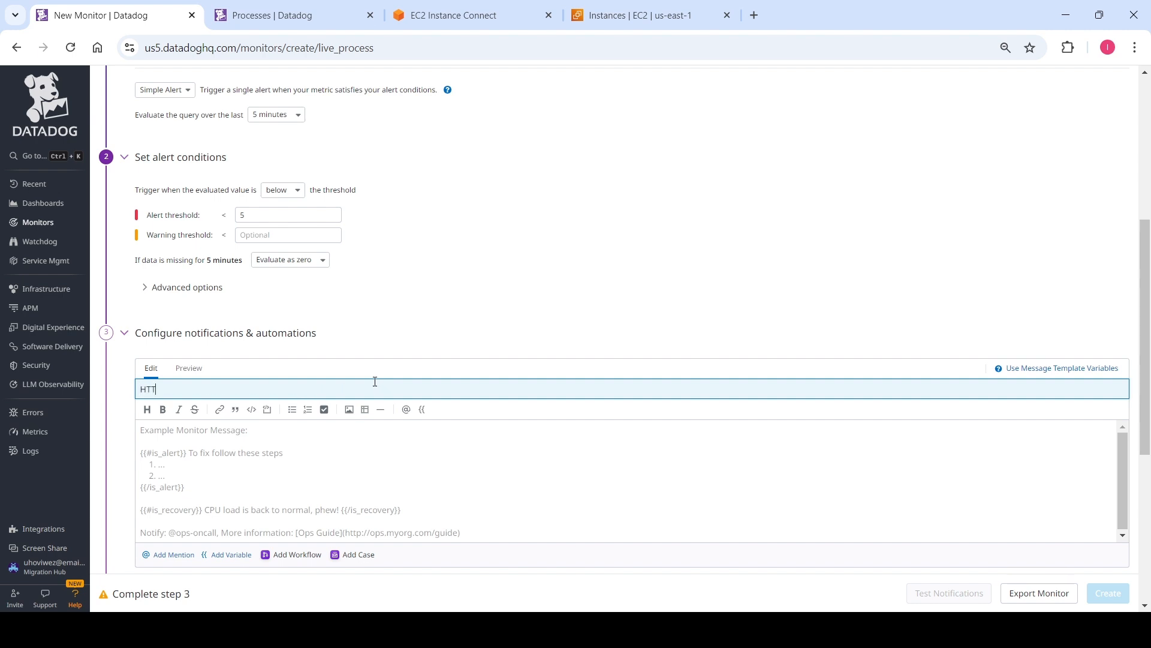
{"action": "type", "text": "PD process id"}
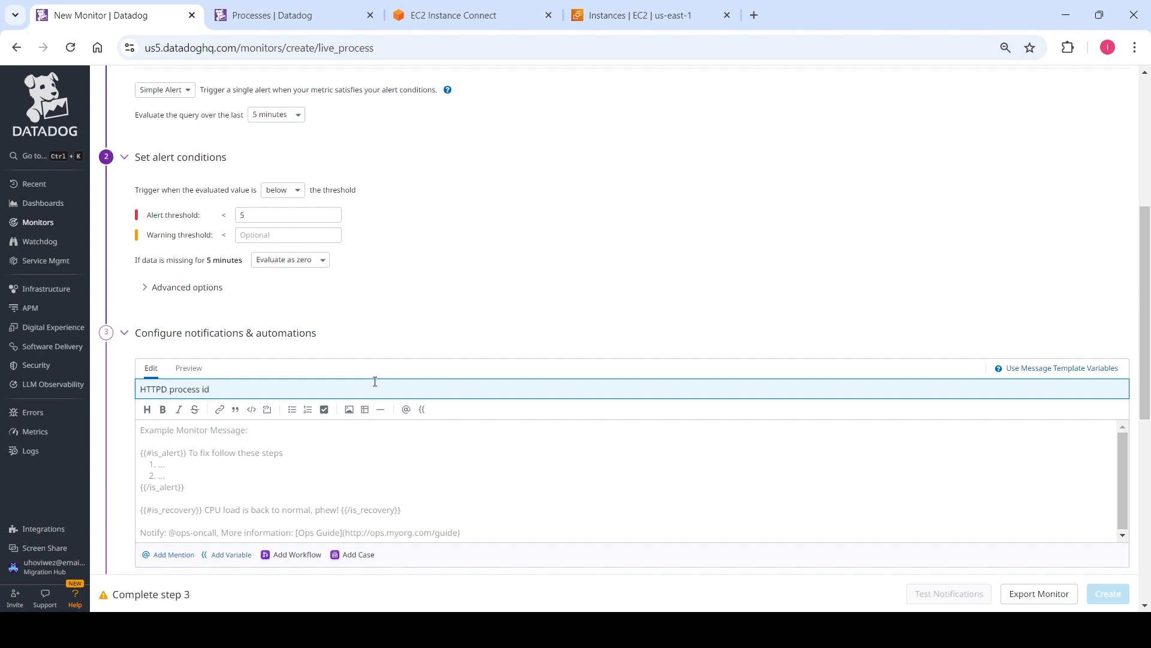
{"action": "type", "text": "s down"}
Set the monitor's priority to P1 (Critical)
{"action": "left_click_drag", "start_coordinate": [1148, 329], "coordinate": [1148, 487]}
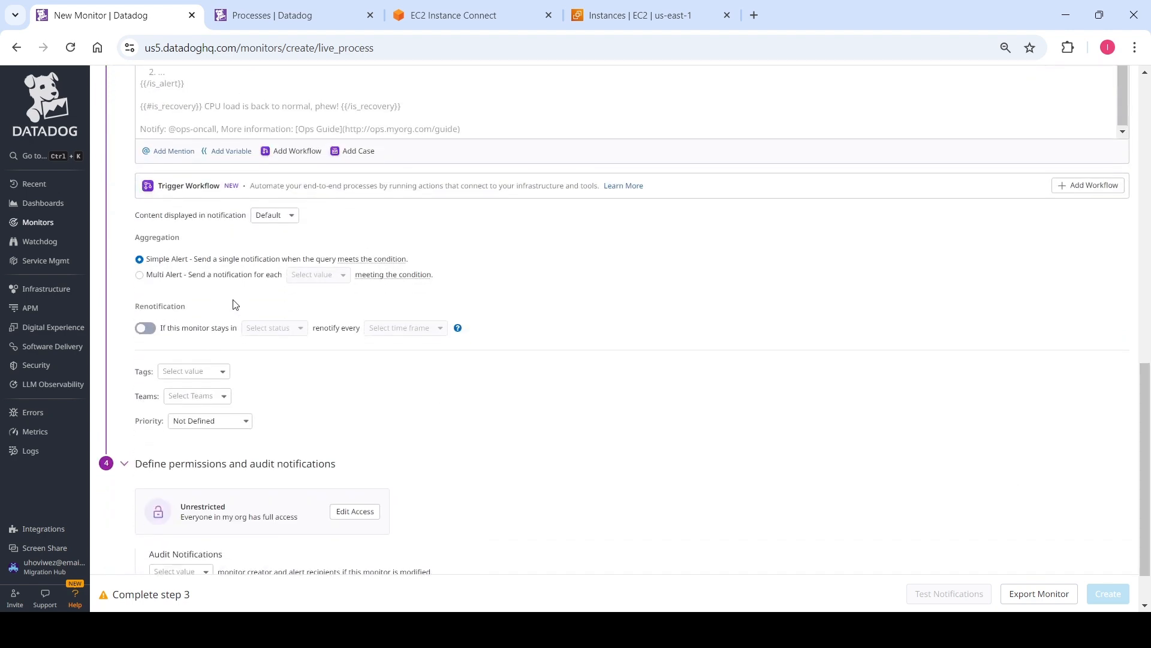
{"action": "left_click", "coordinate": [218, 421]}
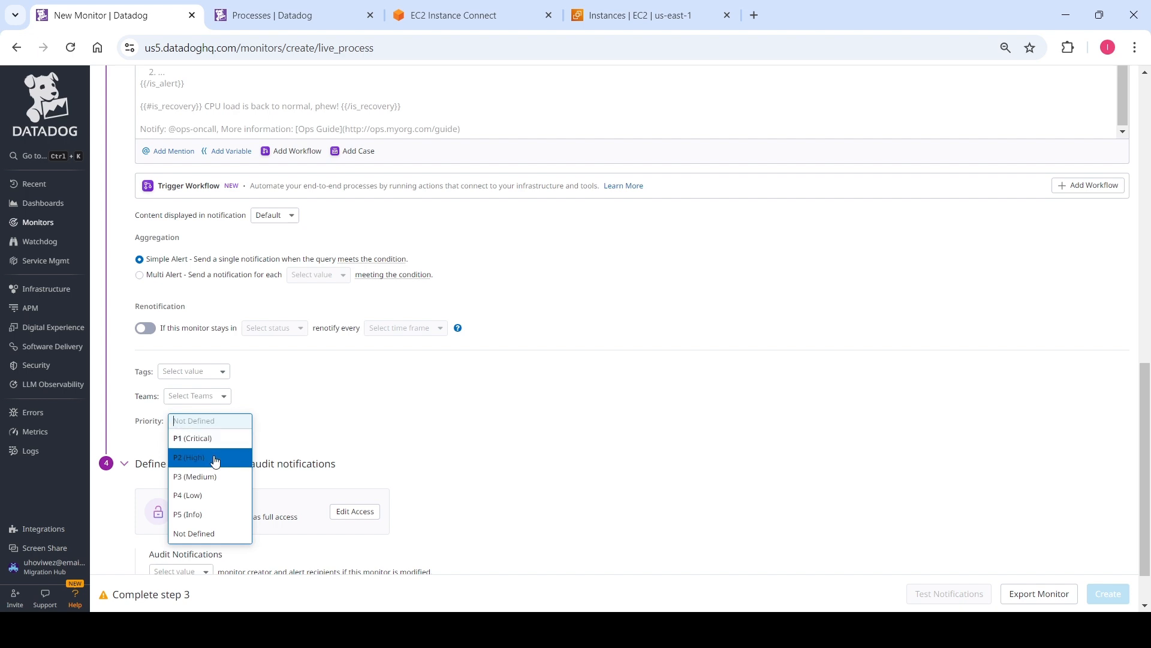
{"action": "left_click", "coordinate": [214, 448]}
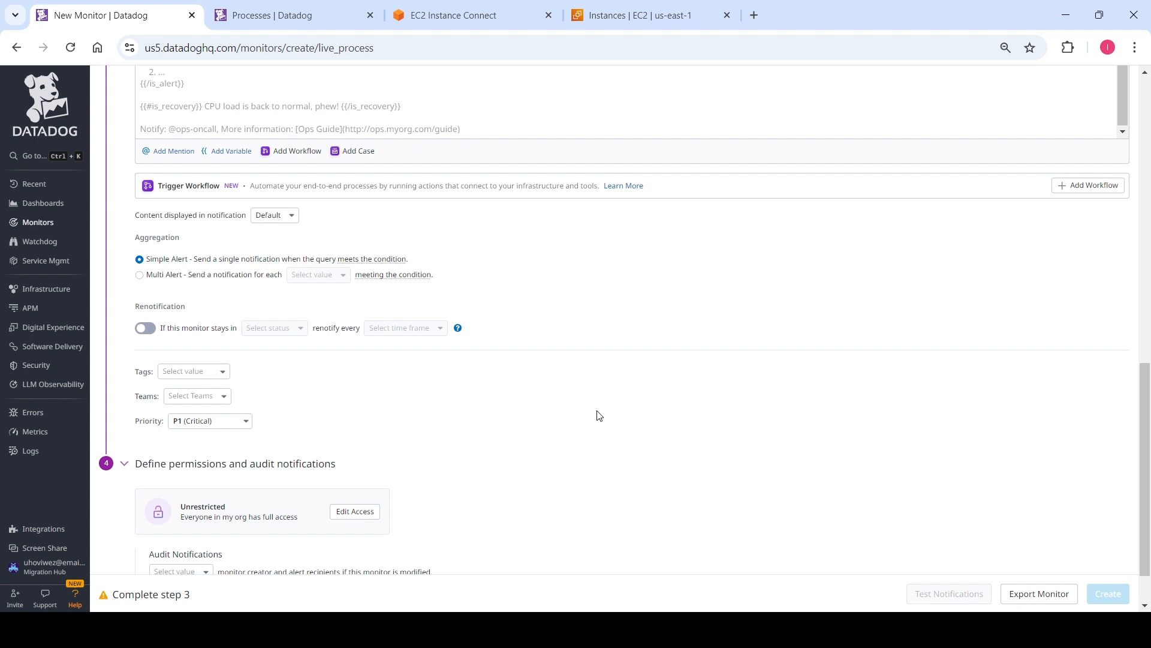
{"action": "left_click", "coordinate": [652, 545]}
Write the monitor's notification message as "HTTPD process id down. Pls look in to that."
{"action": "scroll", "coordinate": [614, 319], "scroll_direction": "up", "scroll_amount": 6}
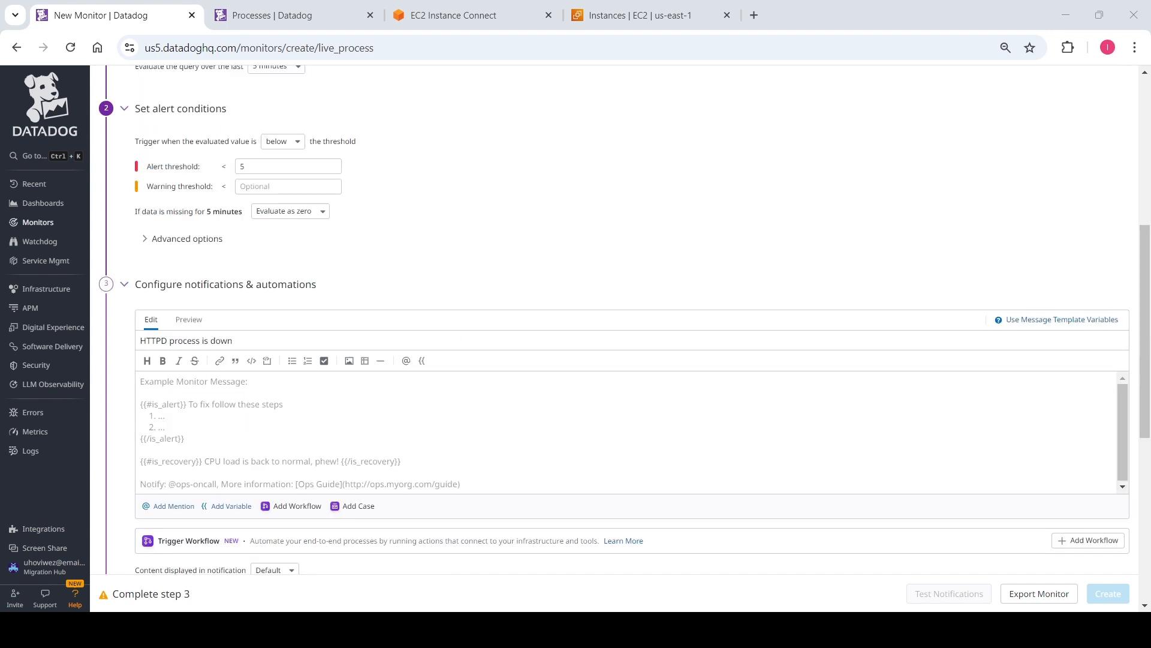
{"action": "left_click", "coordinate": [258, 442]}
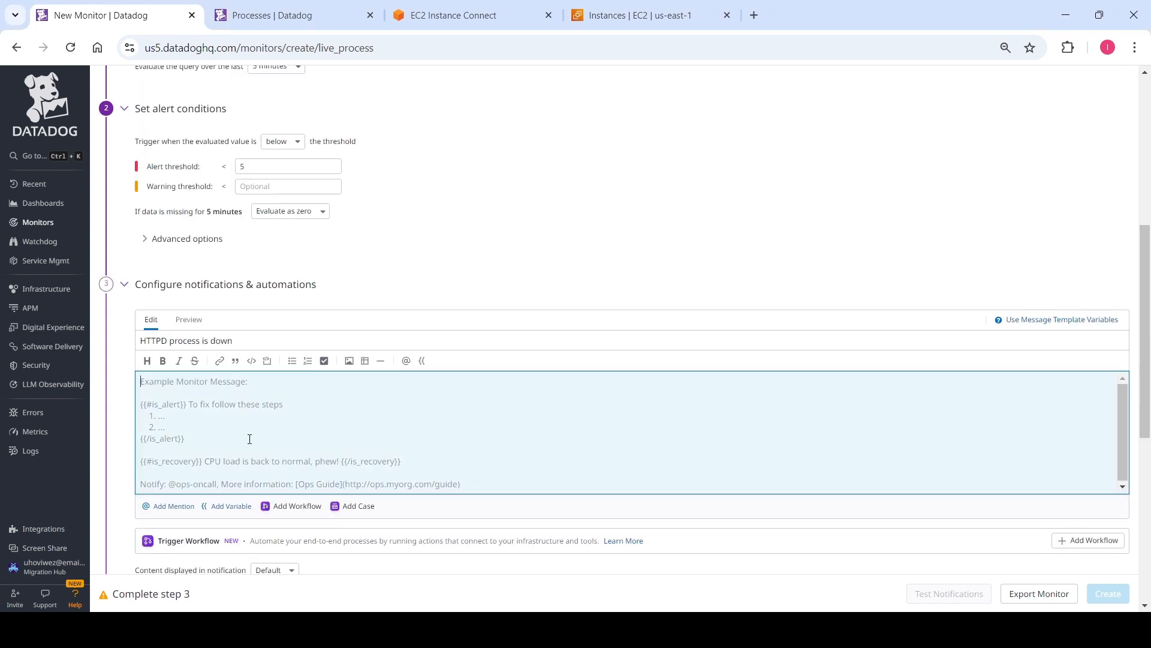
{"action": "type", "text": "H"}
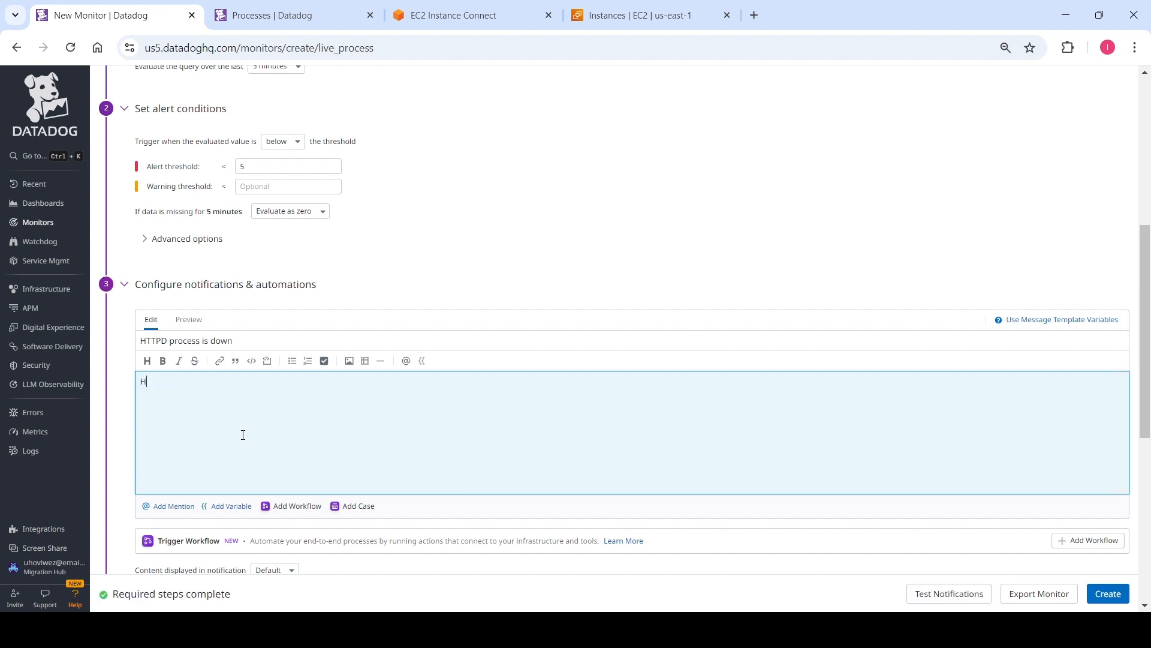
{"action": "type", "text": "TTPD process id do"}
{"action": "type", "text": "n"}
{"action": "type", "text": "wn"}
{"action": "type", "text": ". Pls look "}
{"action": "type", "text": "in to t"}
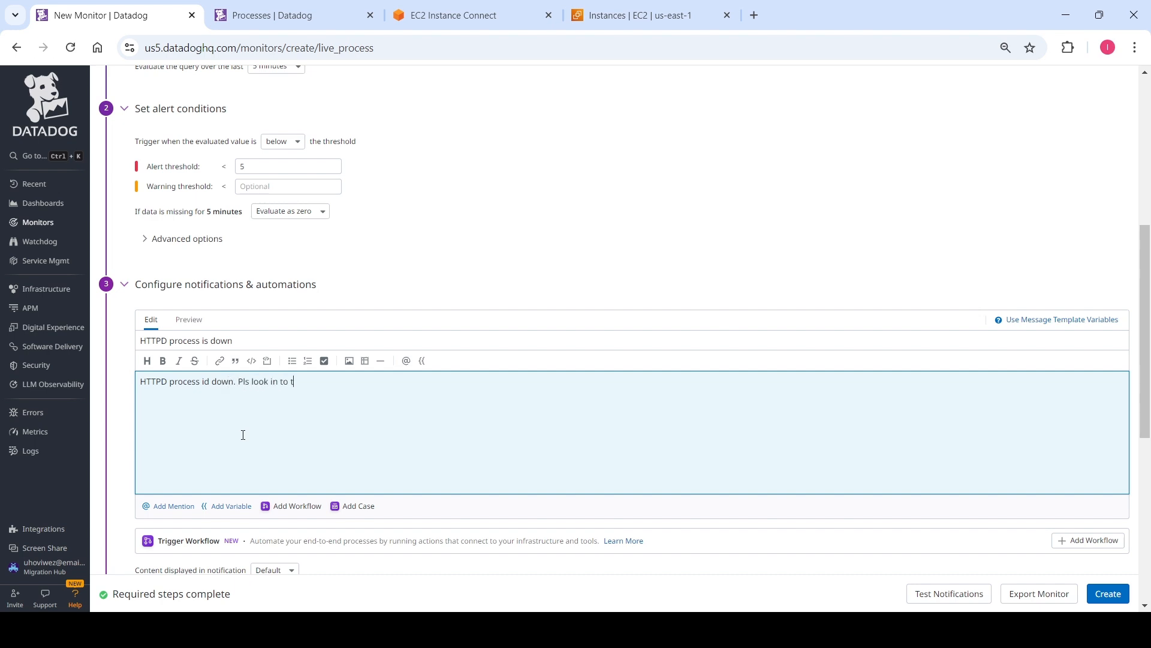
{"action": "type", "text": "hat."}
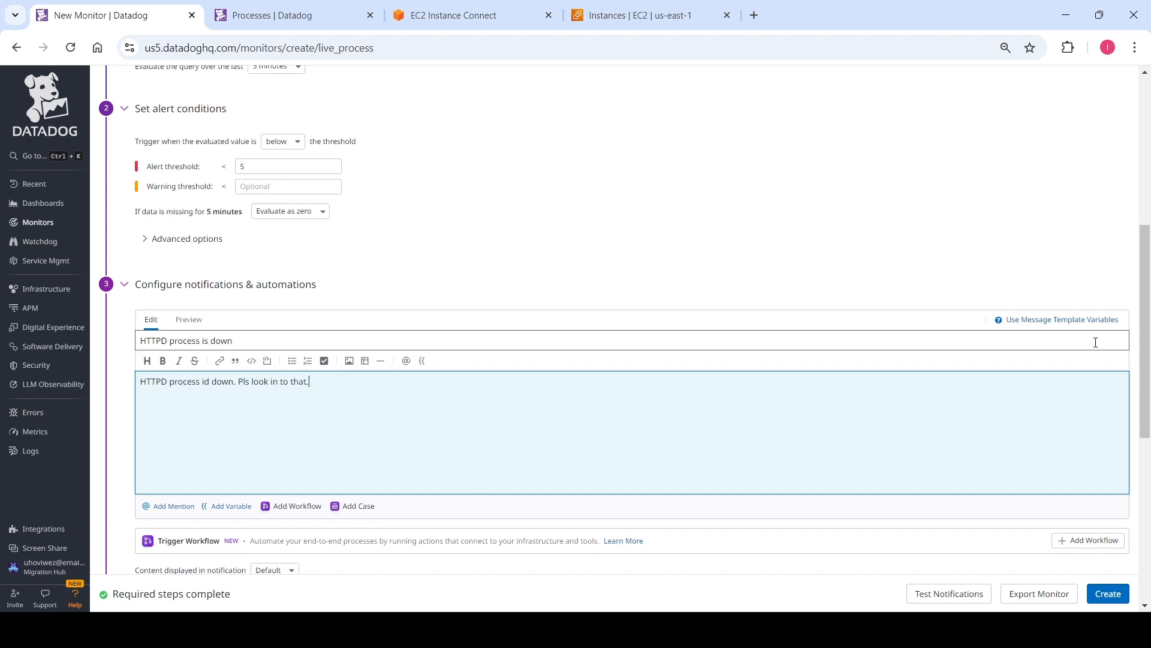
Create the live process monitor, and return to the monitors list
{"action": "left_click_drag", "start_coordinate": [1145, 332], "coordinate": [1150, 471]}
{"action": "left_click", "coordinate": [1107, 595]}
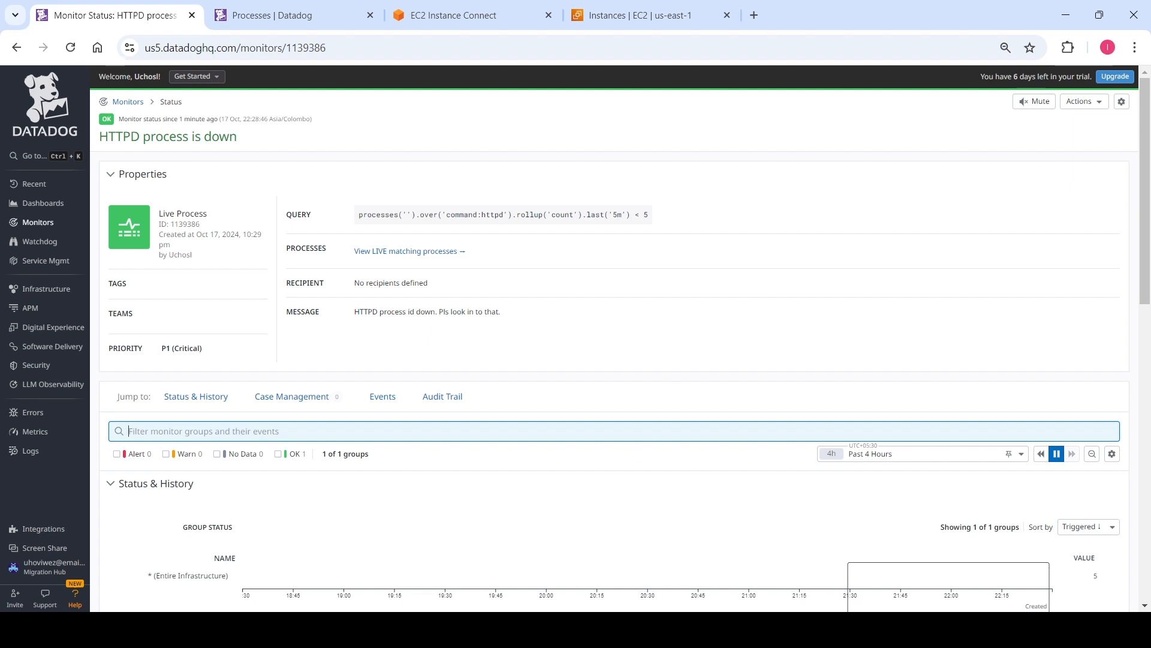
{"action": "left_click", "coordinate": [674, 630]}
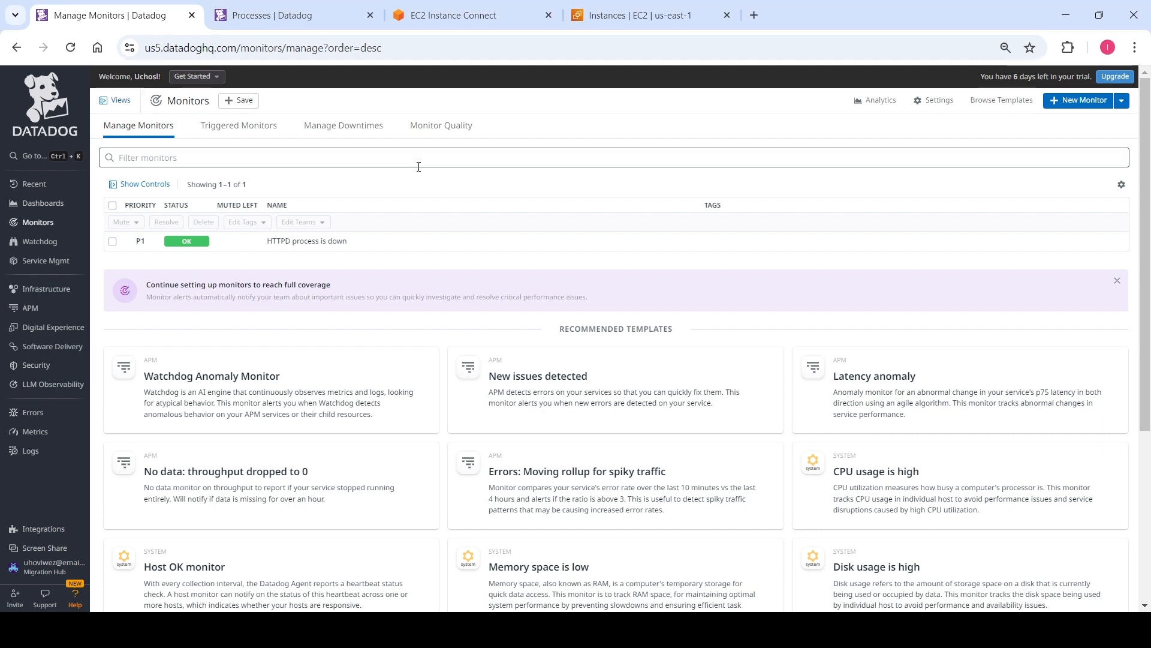
Switch to the EC2 Instance Connect terminal and try to force-kill httpd process 26115 with "kill -9 26115"
{"action": "left_click", "coordinate": [311, 22]}
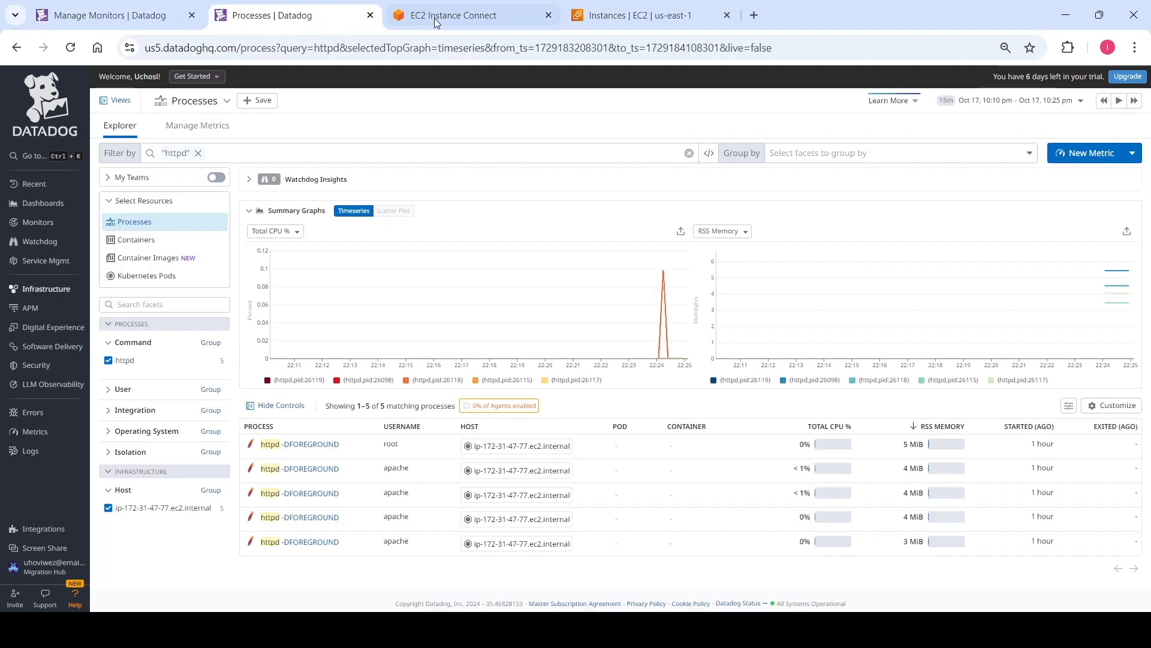
{"action": "left_click", "coordinate": [492, 22]}
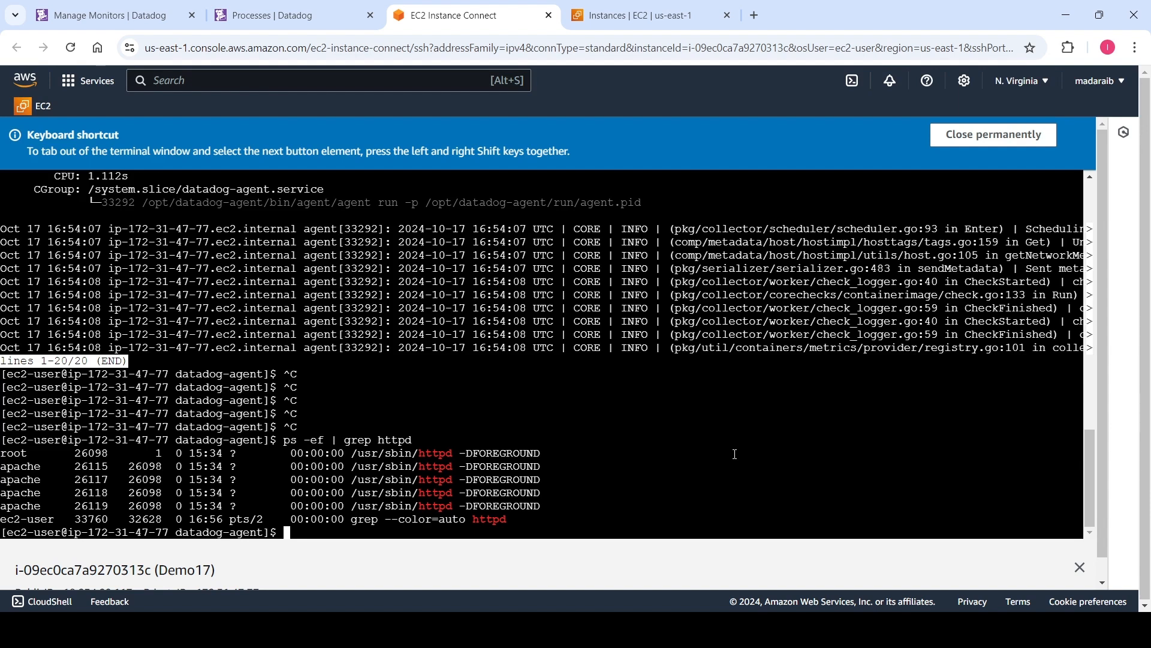
{"action": "type", "text": "kill -9 "}
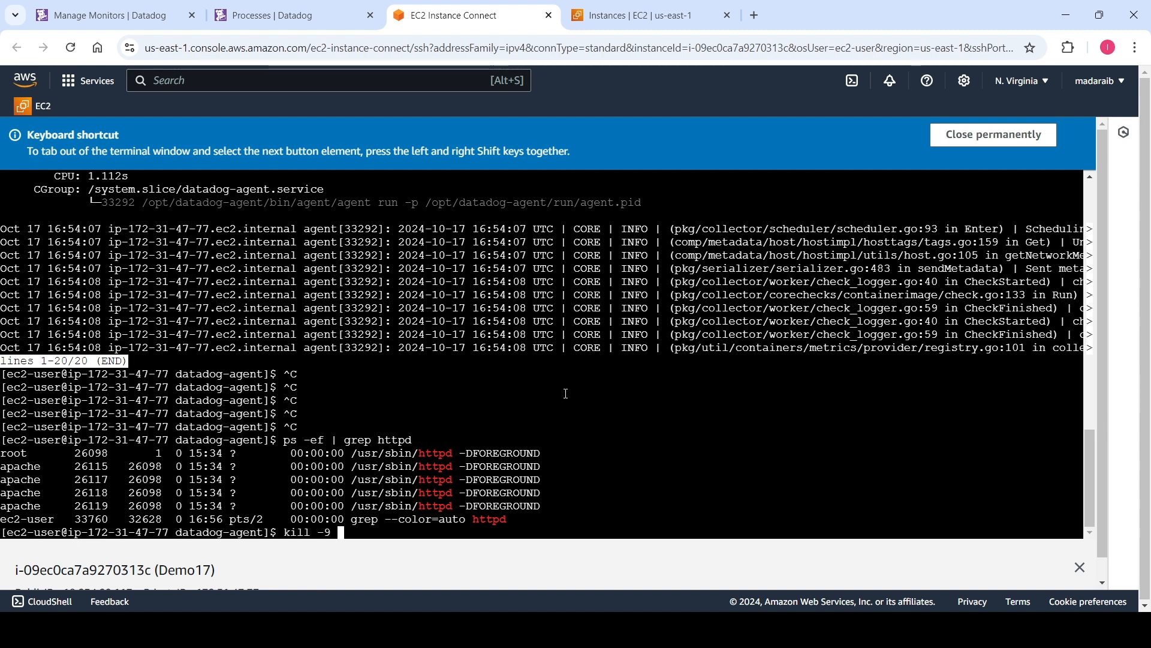
{"action": "type", "text": "2"}
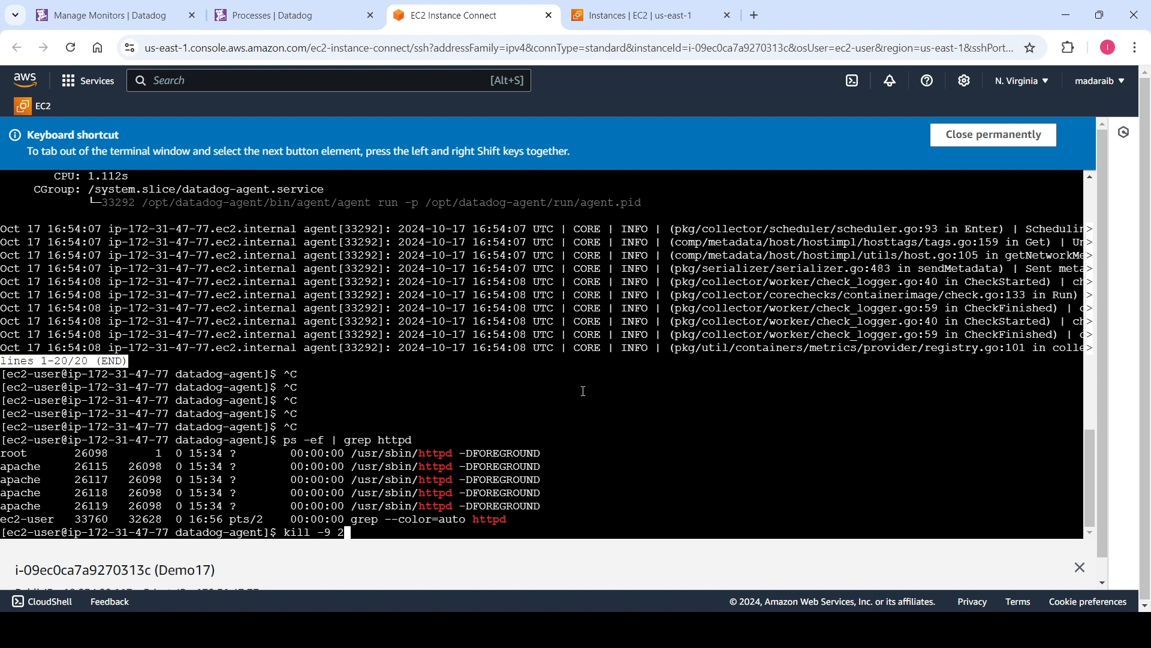
{"action": "type", "text": "611"}
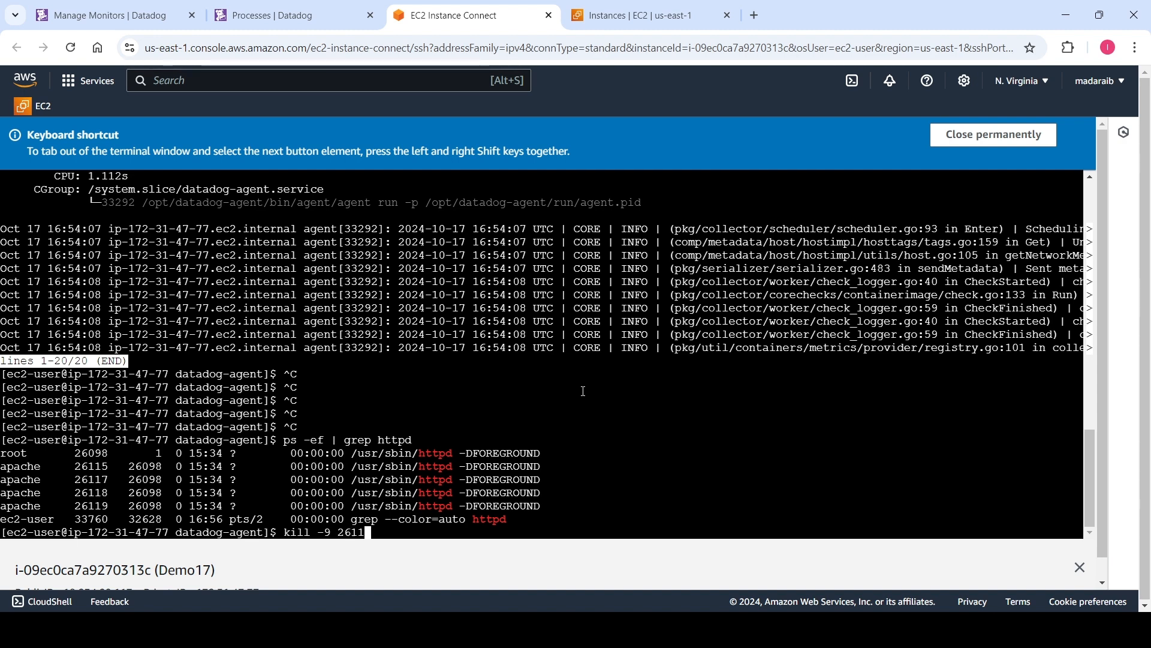
{"action": "type", "text": "5"}
{"action": "key", "text": "Return"}
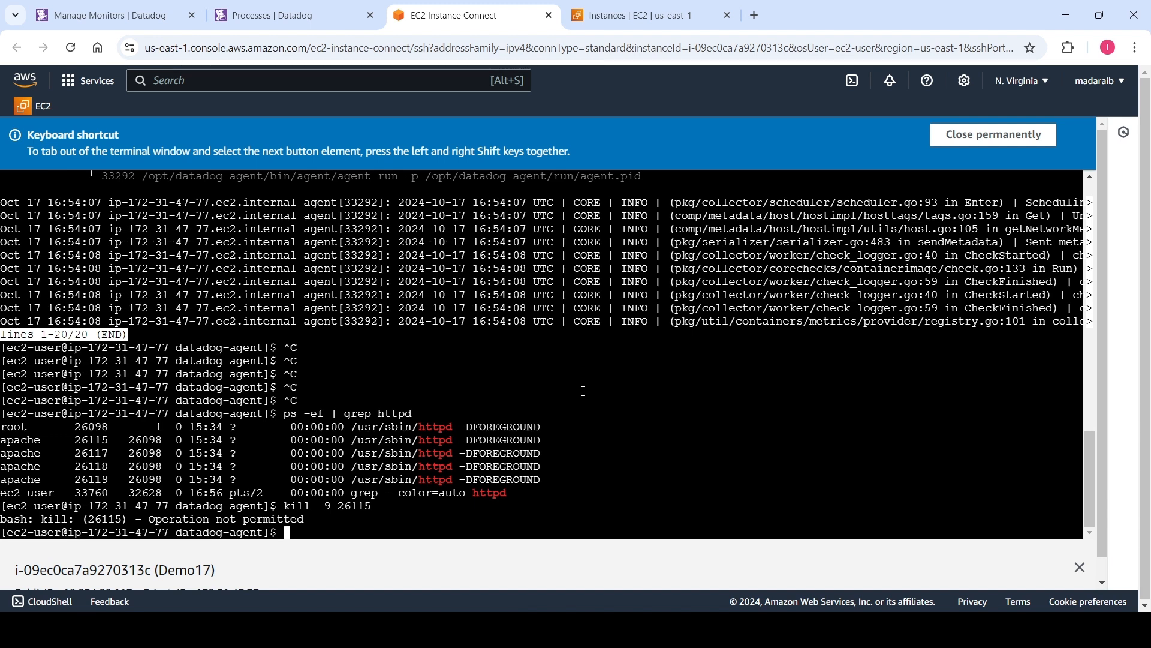
Try to kill the same httpd process as superuser with "sudo kill-9 26115"
{"action": "type", "text": "sudo kill-9 2611"}
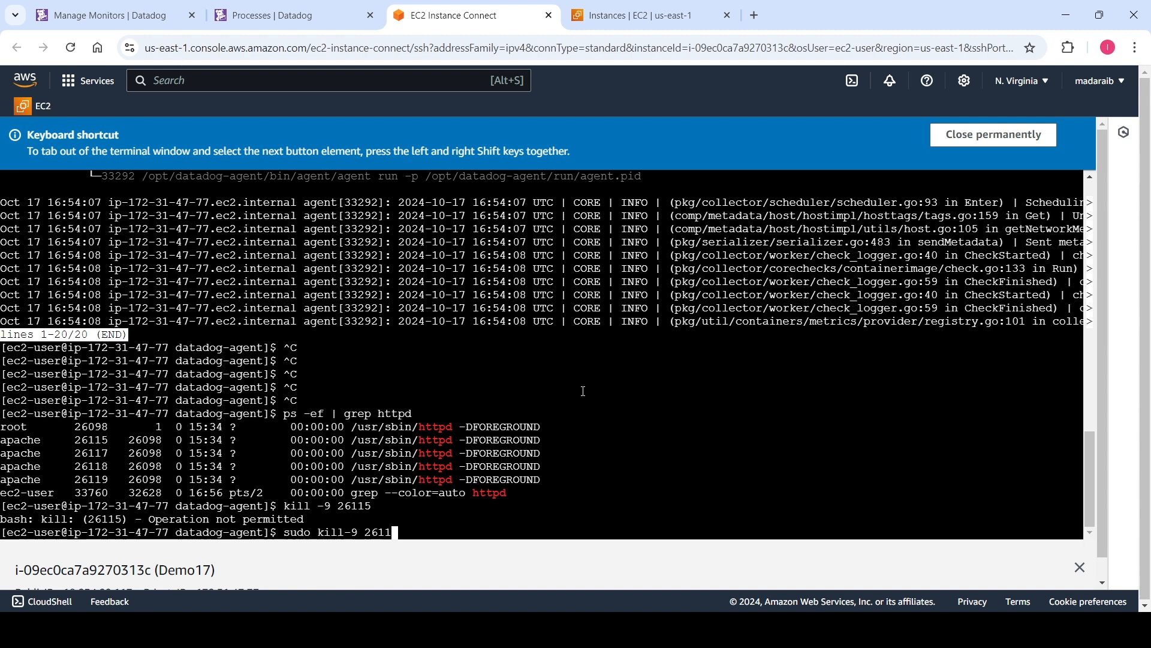
{"action": "type", "text": "5"}
{"action": "key", "text": "Return"}
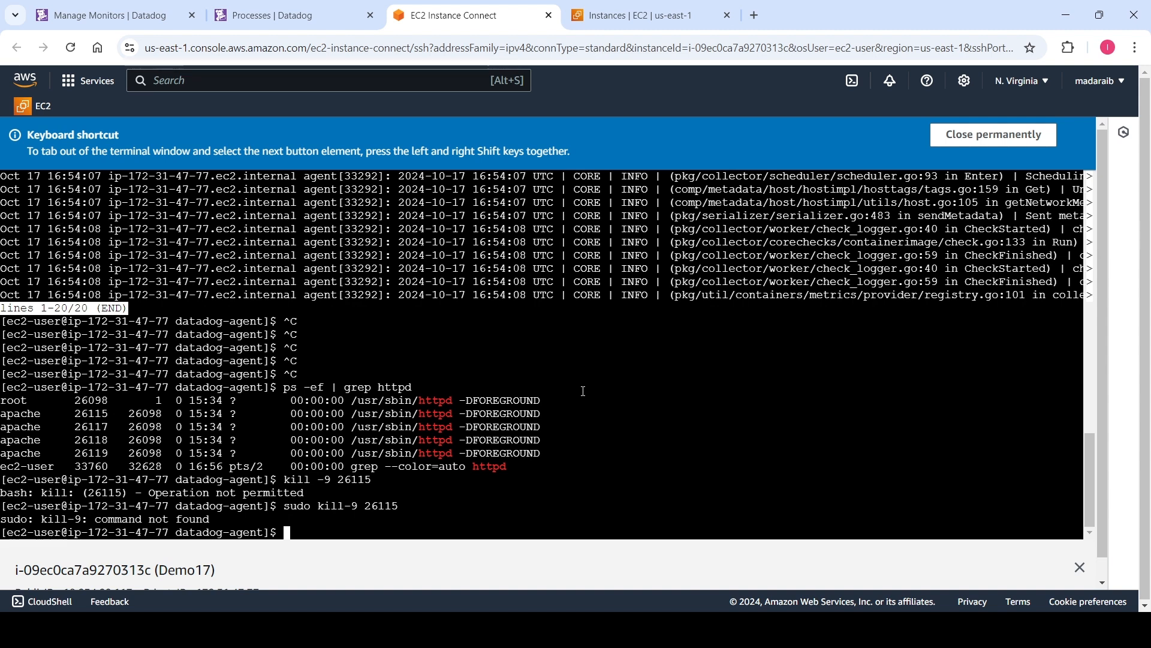
Correct the recalled command's spacing and run "sudo kill -9 26115" to force-kill the httpd process
{"action": "key", "text": "Up"}
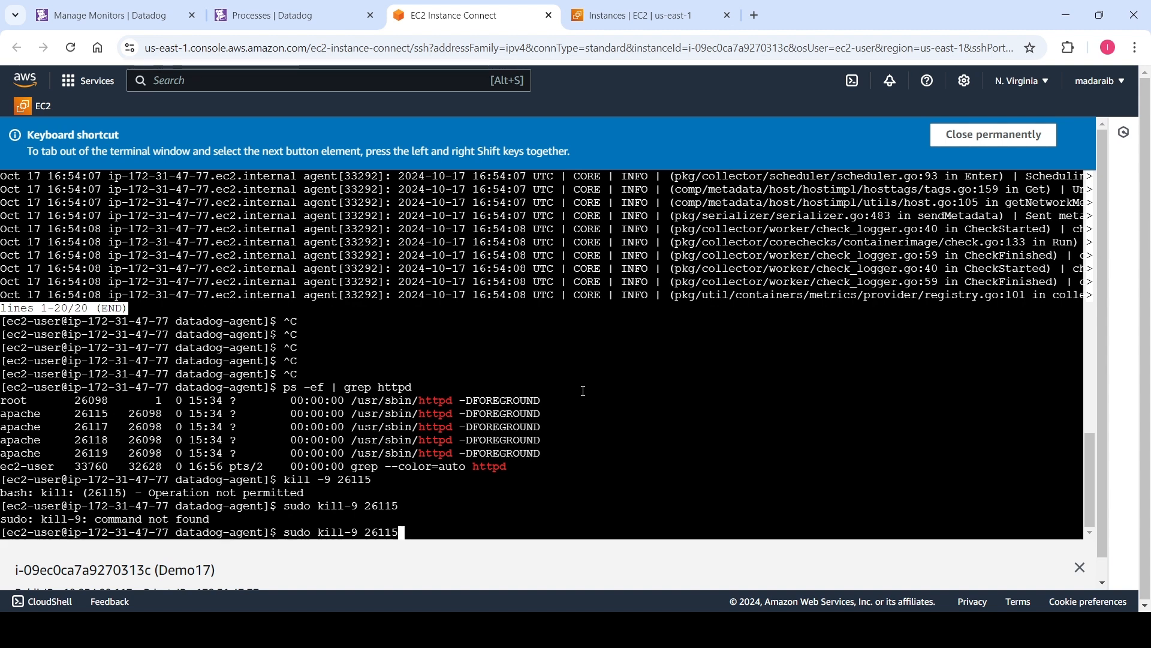
{"action": "key", "text": "Left"}
{"action": "key", "text": "Left"}
{"action": "key", "text": "Left"}
{"action": "key", "text": "Left"}
{"action": "key", "text": "Left"}
{"action": "key", "text": "Left"}
{"action": "key", "text": "Left"}
{"action": "key", "text": "Left"}
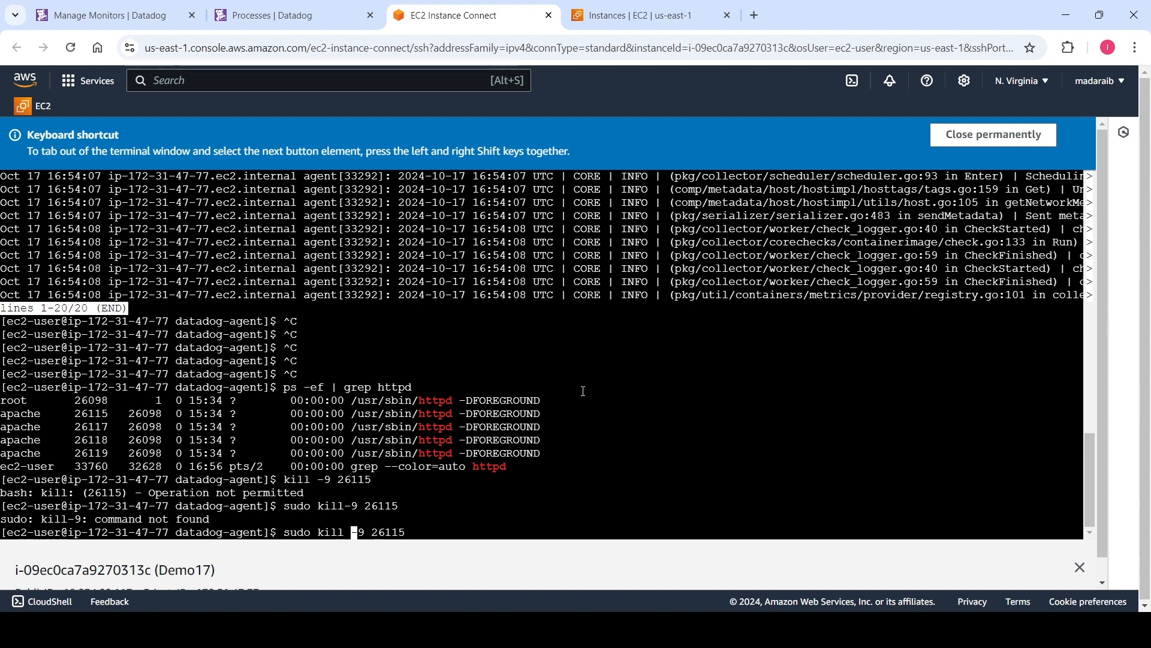
{"action": "key", "text": "Return"}
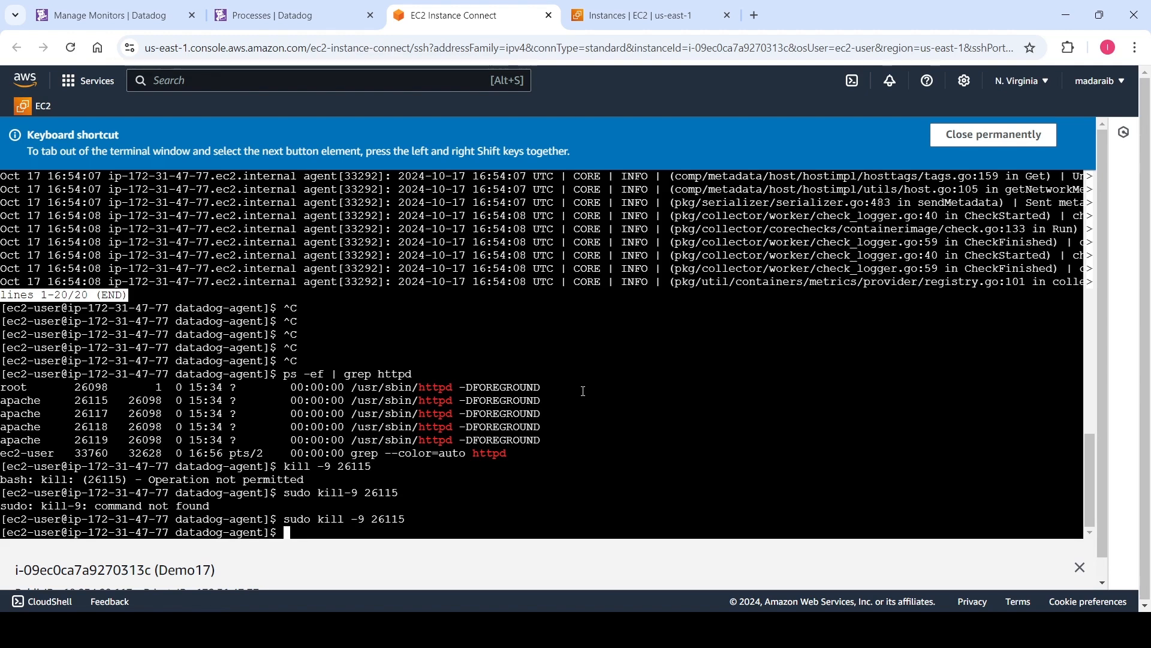
Force-kill the second httpd worker process by running "sudo kill -9 26117"
{"action": "key", "text": "Up"}
{"action": "key", "text": "BackSpace"}
{"action": "key", "text": "BackSpace"}
{"action": "key", "text": "BackSpace"}
{"action": "key", "text": "BackSpace"}
{"action": "key", "text": "BackSpace"}
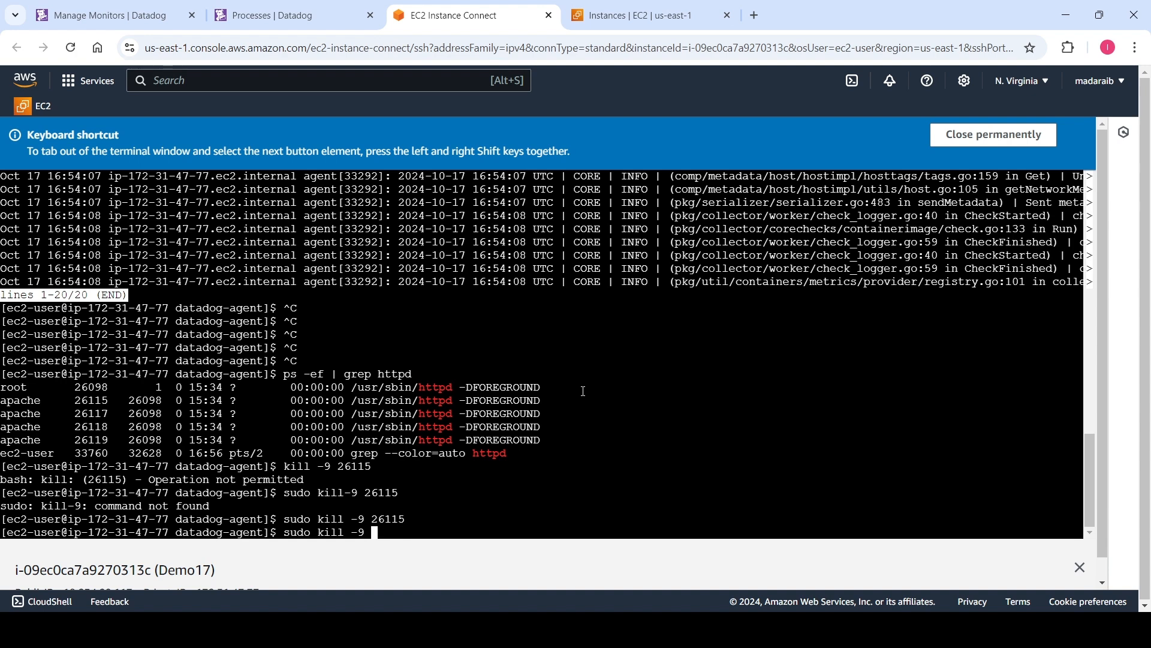
{"action": "type", "text": "2"}
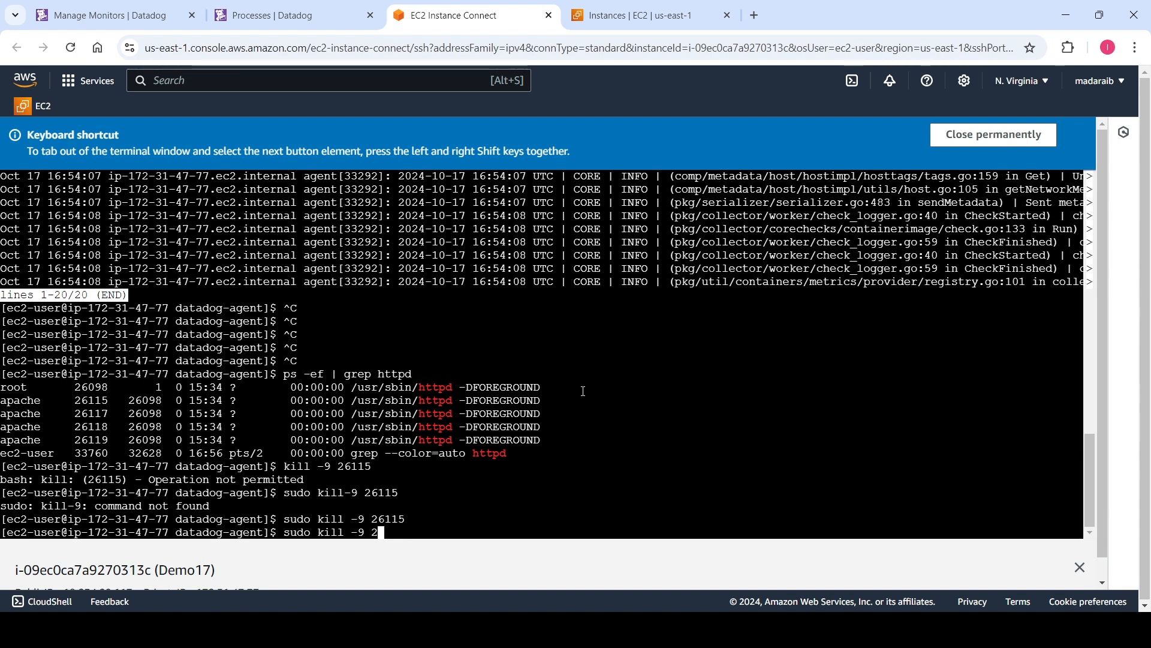
{"action": "type", "text": "6117"}
{"action": "key", "text": "Return"}
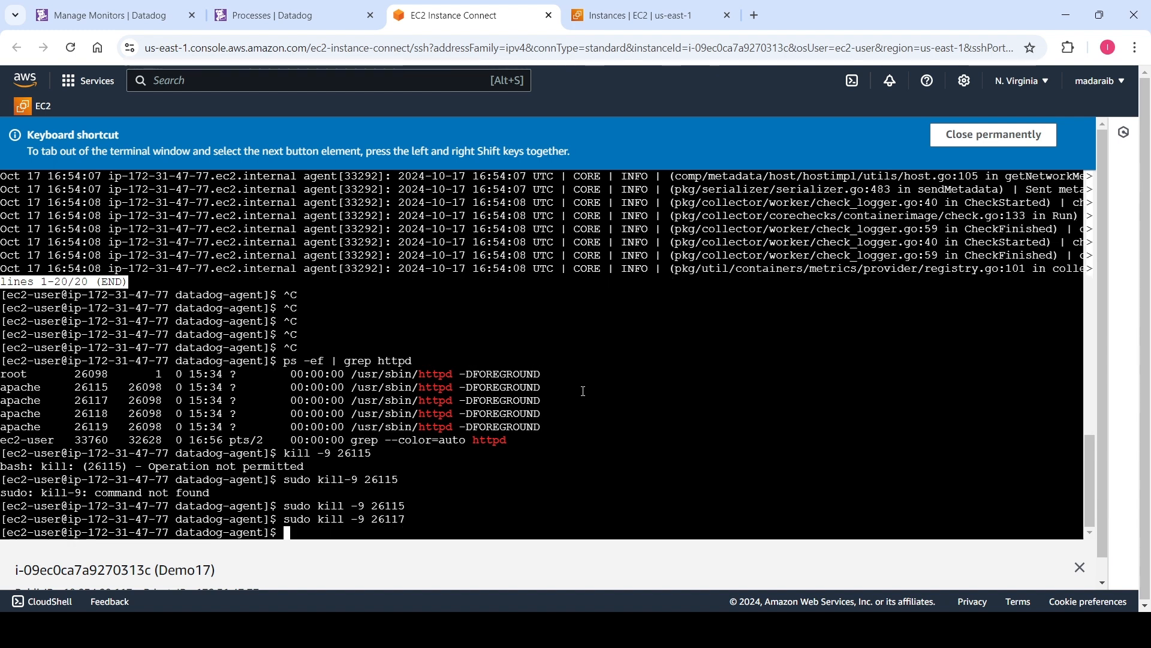
{"action": "key", "text": "Return"}
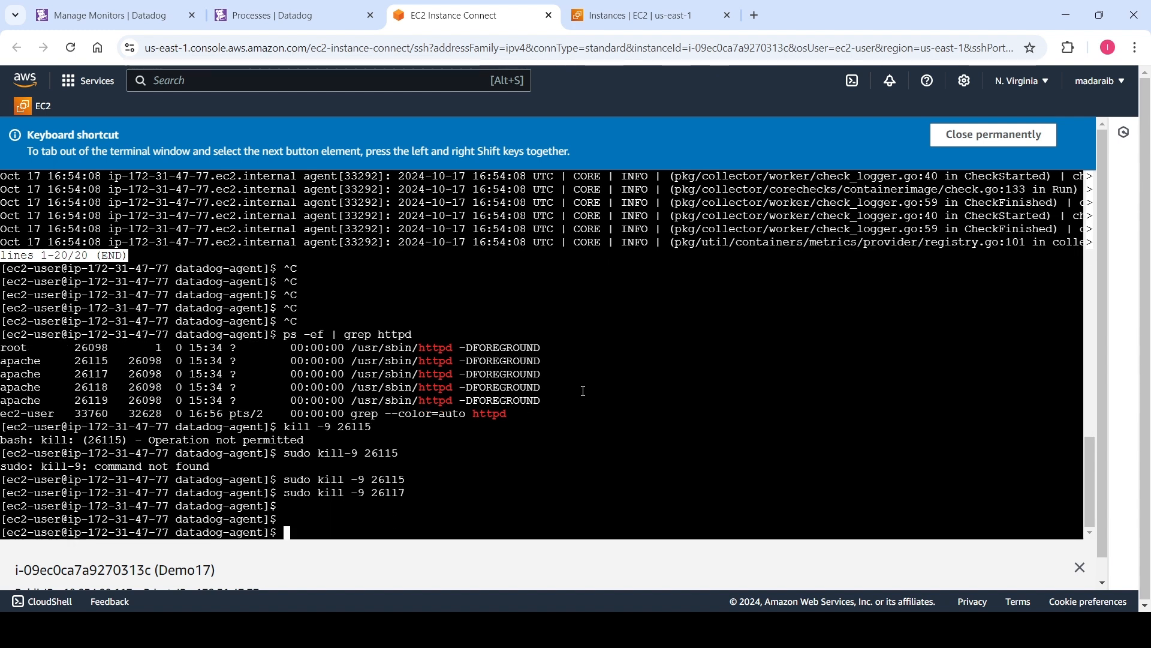
Check which httpd processes are running with "ps -ef | grep httpd", and repeat the check
{"action": "key", "text": "Up"}
{"action": "key", "text": "Up"}
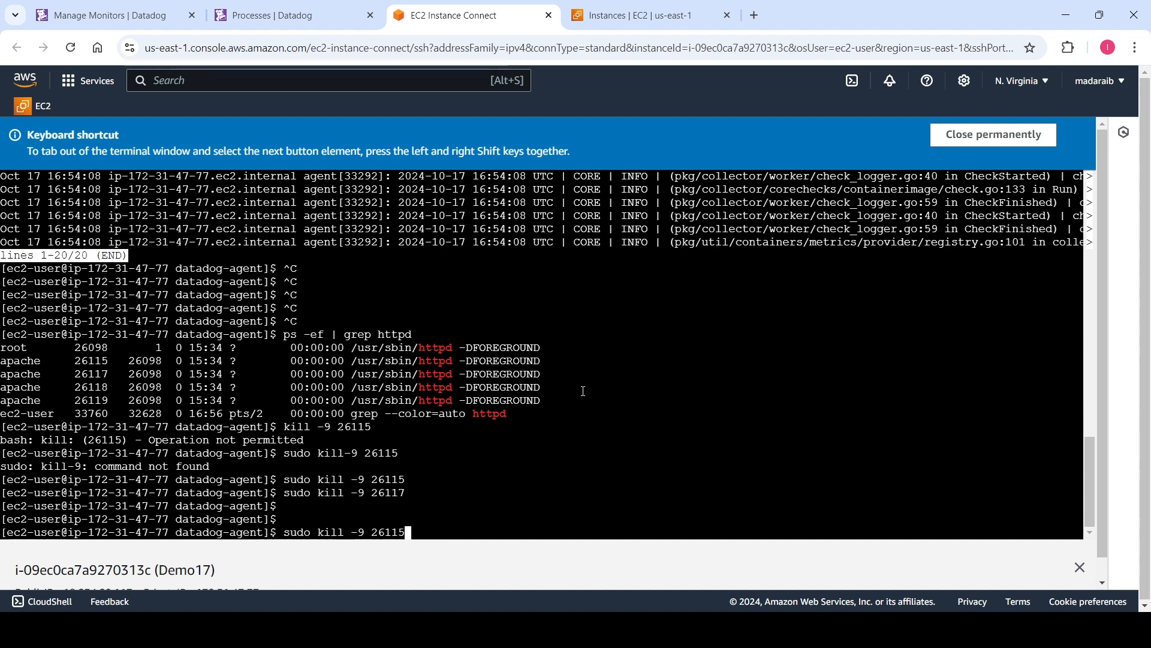
{"action": "key", "text": "Up"}
{"action": "key", "text": "Up"}
{"action": "key", "text": "Up"}
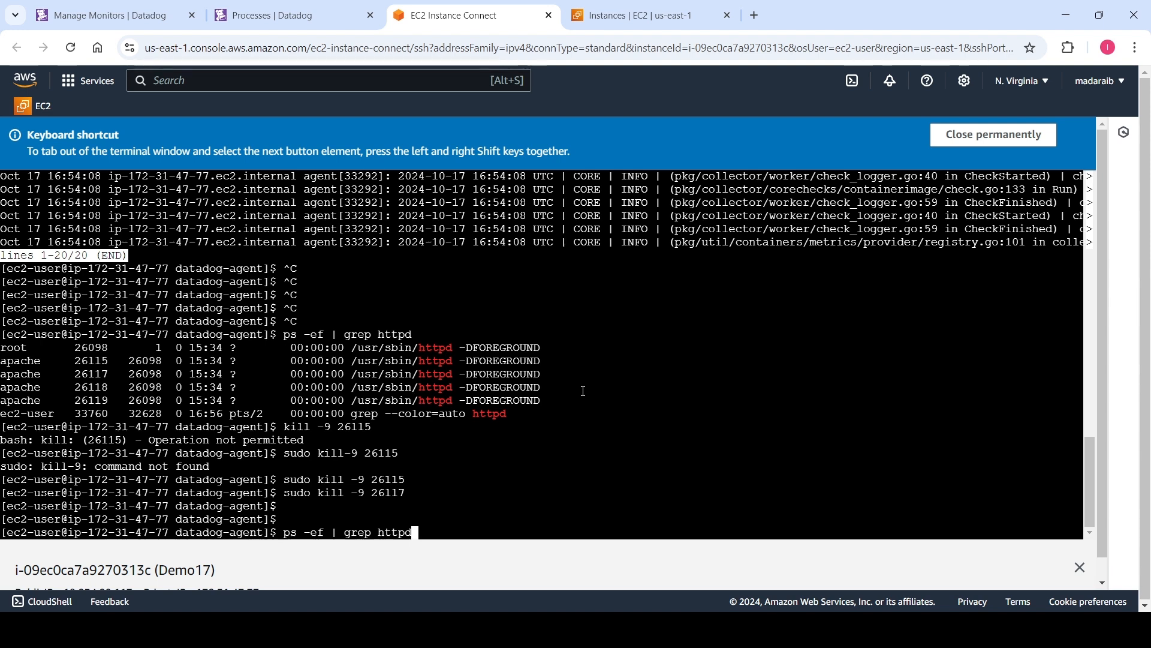
{"action": "key", "text": "Return"}
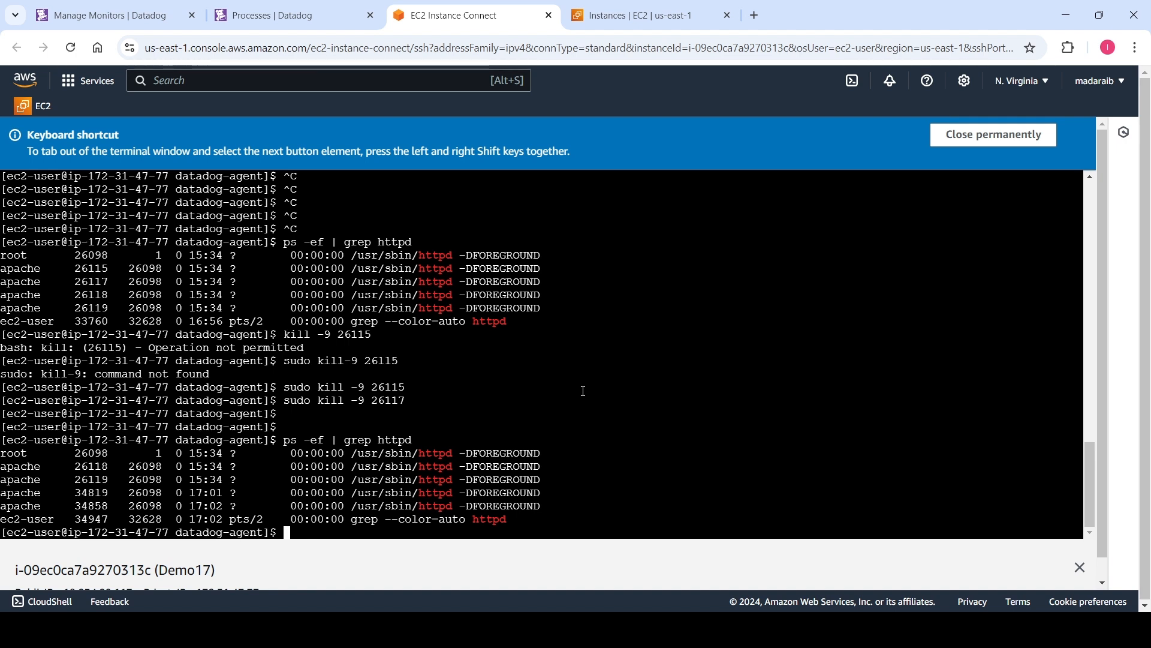
{"action": "key", "text": "Up"}
{"action": "key", "text": "Return"}
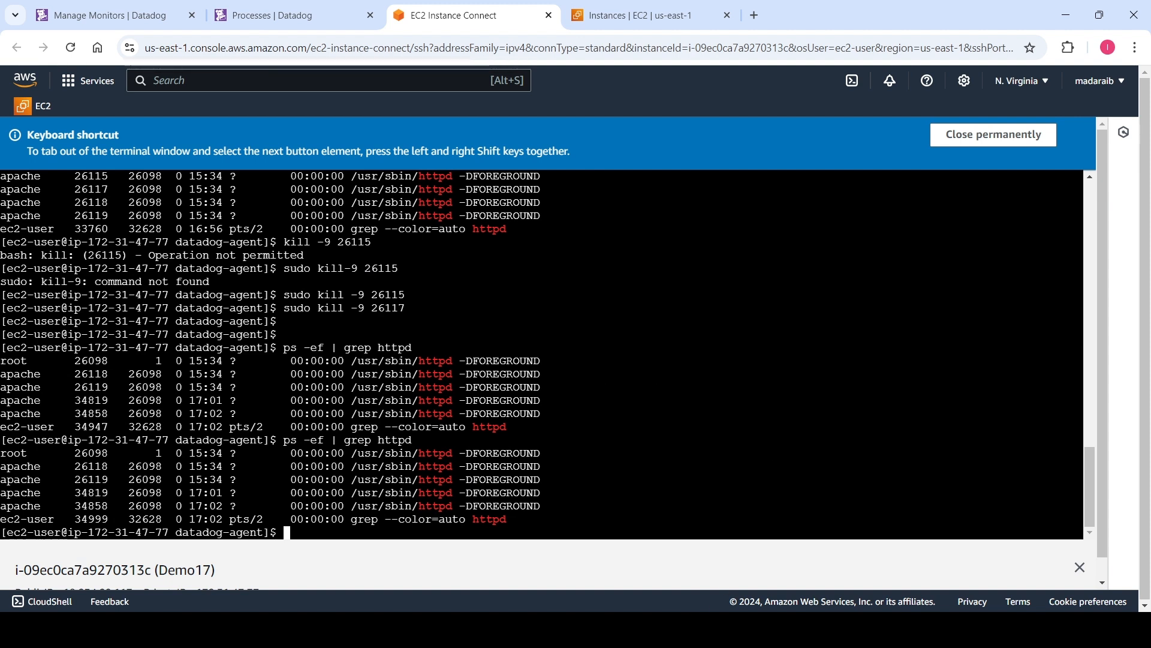
{"action": "left_click", "coordinate": [660, 629]}
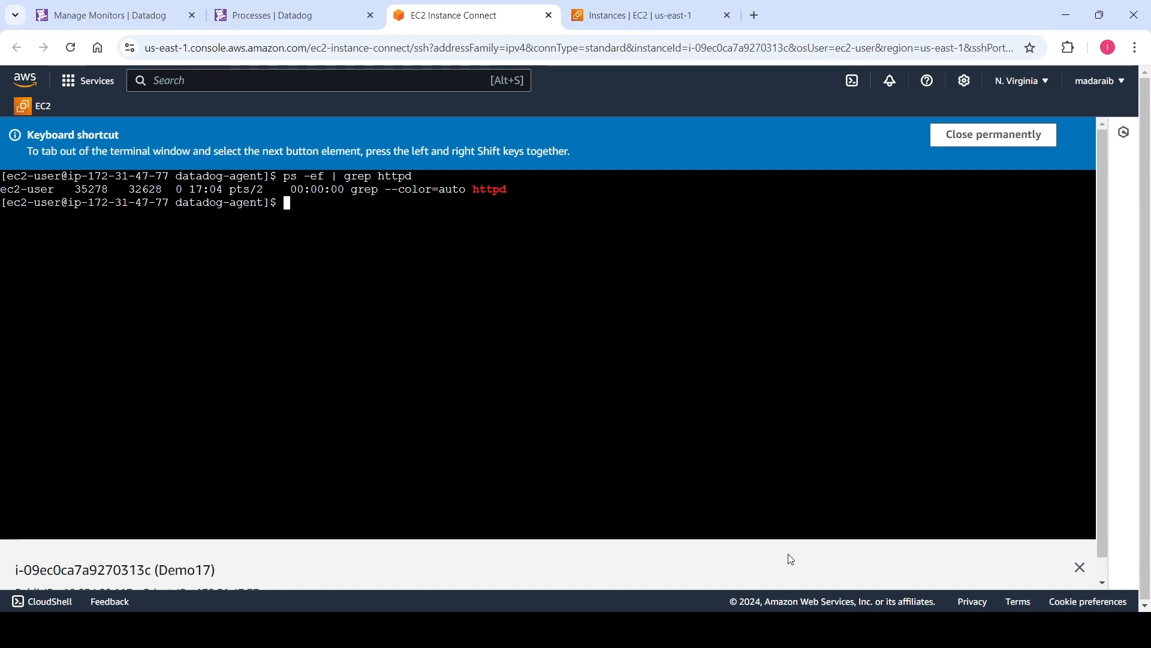
Switch back to the Datadog monitors list and reload it to check the status of the "HTTPD process is down" monitor
{"action": "left_click", "coordinate": [268, 8]}
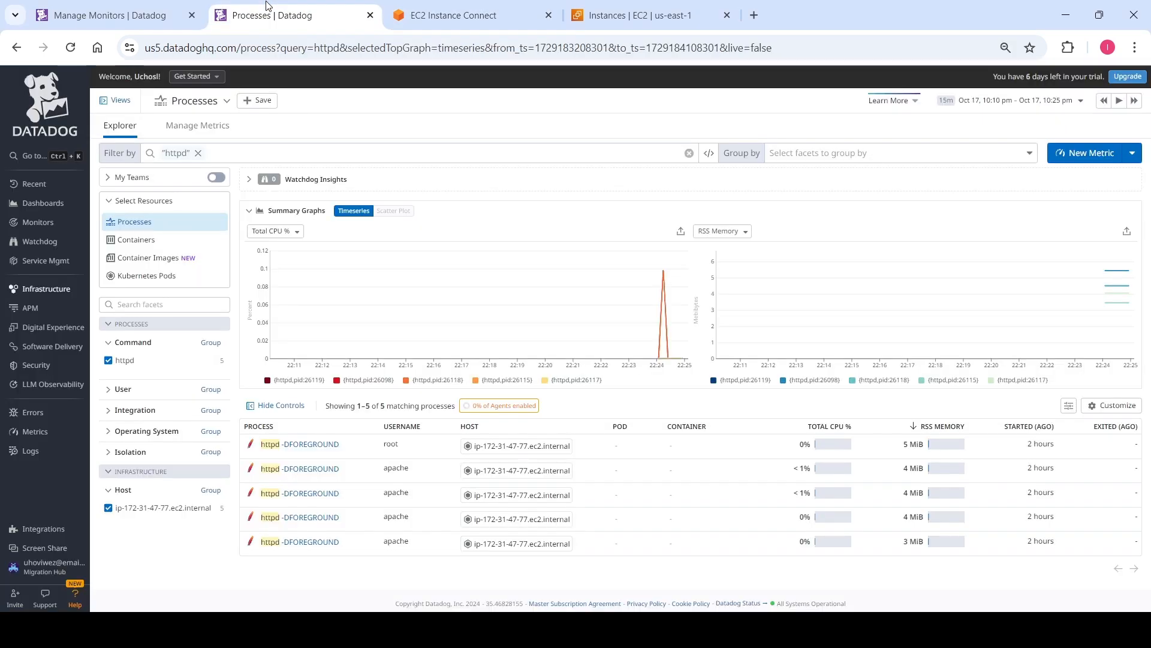
{"action": "left_click", "coordinate": [168, 15]}
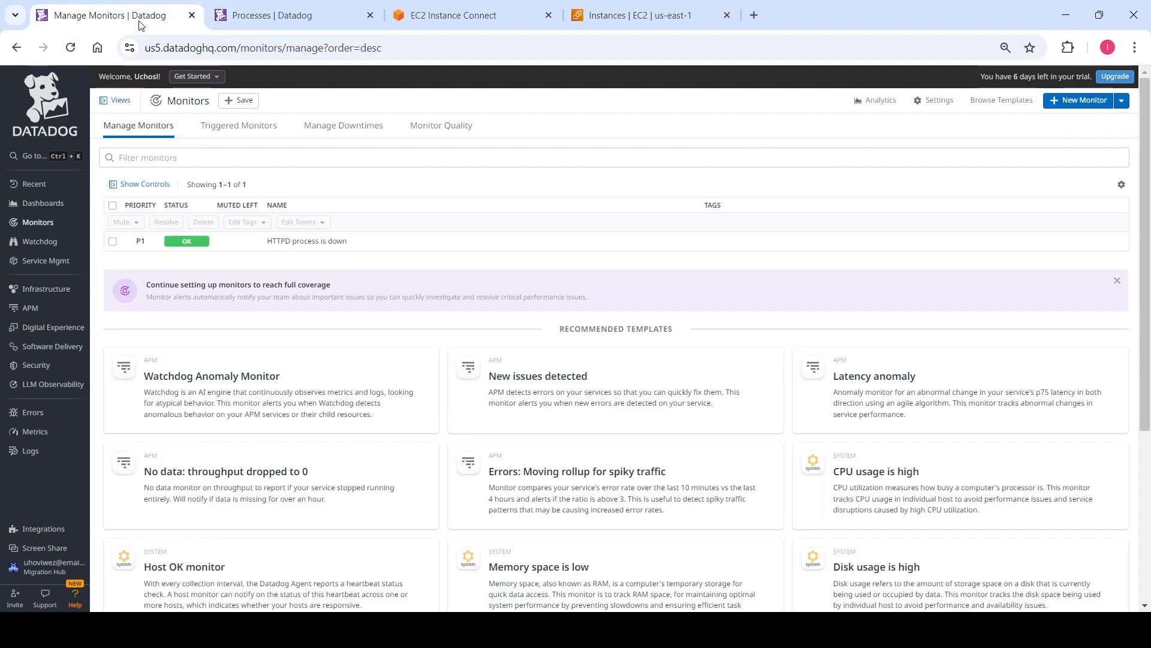
{"action": "left_click", "coordinate": [70, 47]}
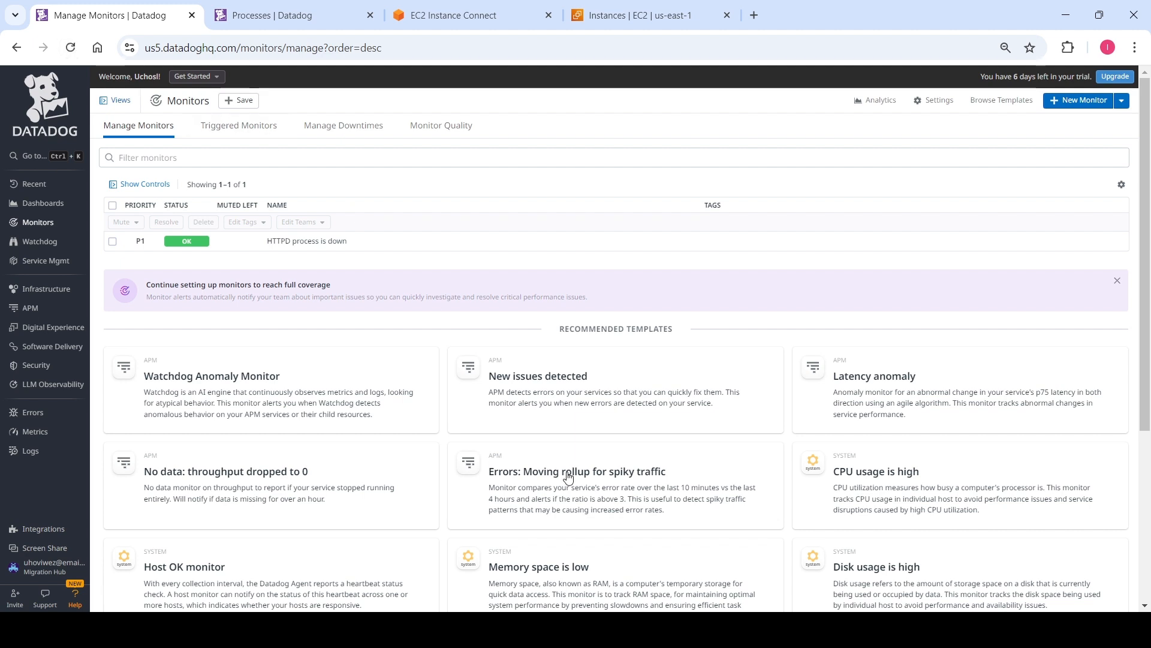
{"action": "left_click", "coordinate": [707, 630]}
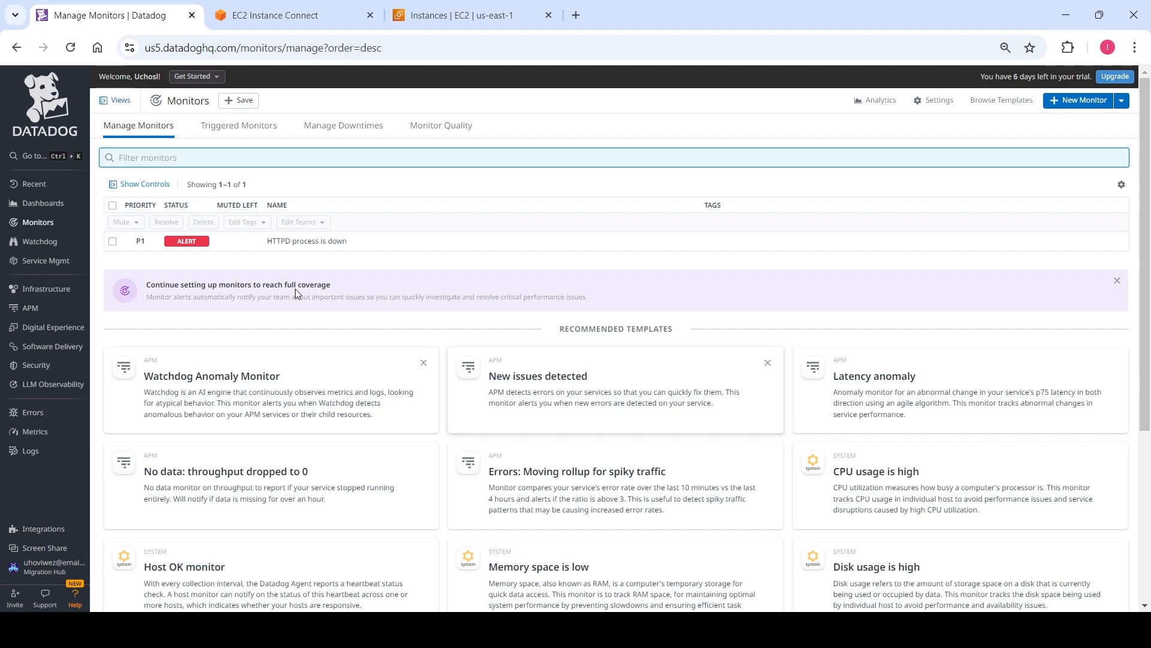
Open the "HTTPD process is down" monitor, review its status history and evaluation graph, and open its triggered event
{"action": "left_click", "coordinate": [298, 242]}
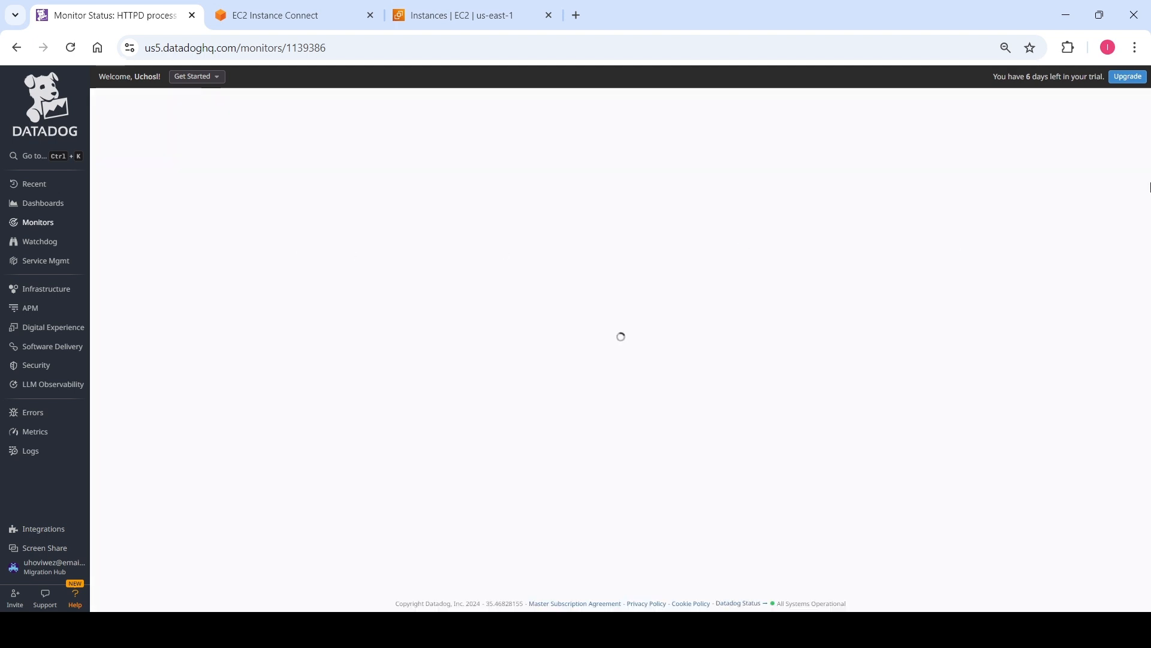
{"action": "left_click_drag", "start_coordinate": [1150, 187], "coordinate": [1150, 327]}
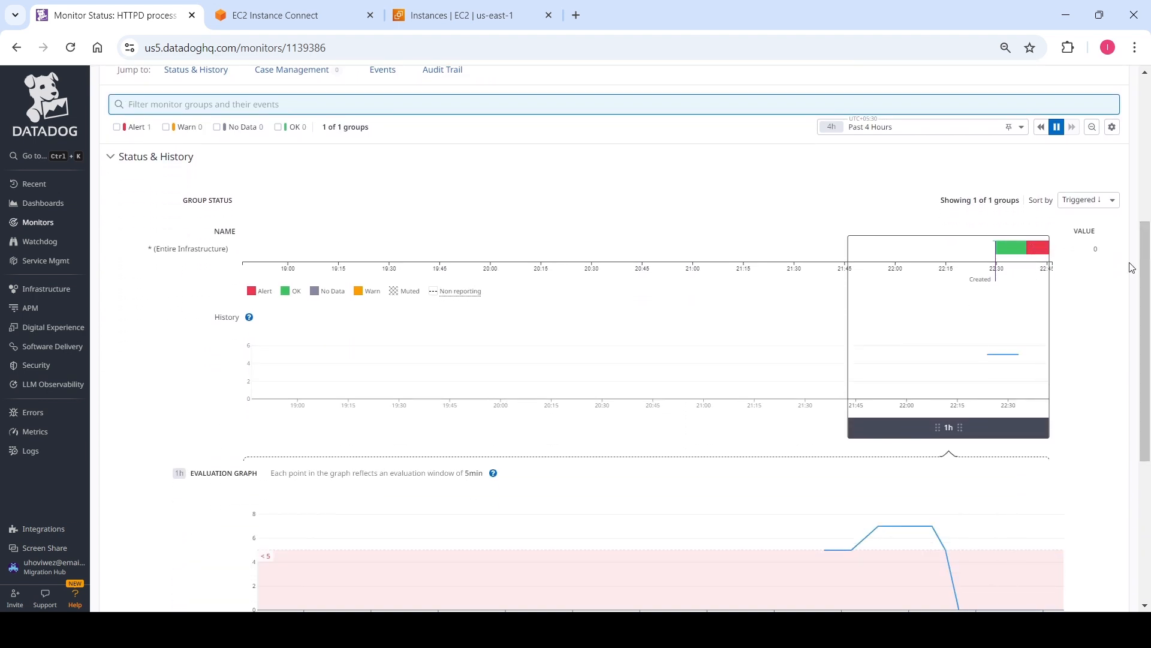
{"action": "scroll", "coordinate": [1108, 256], "scroll_direction": "down", "scroll_amount": 3}
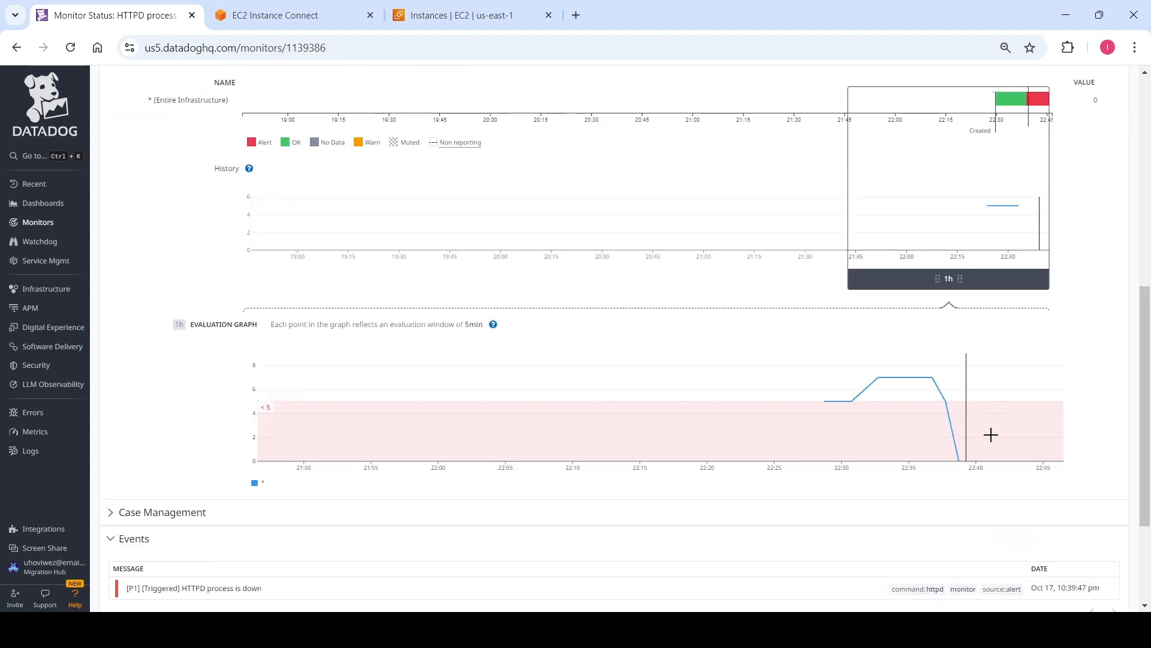
{"action": "left_click_drag", "start_coordinate": [1150, 316], "coordinate": [1150, 376]}
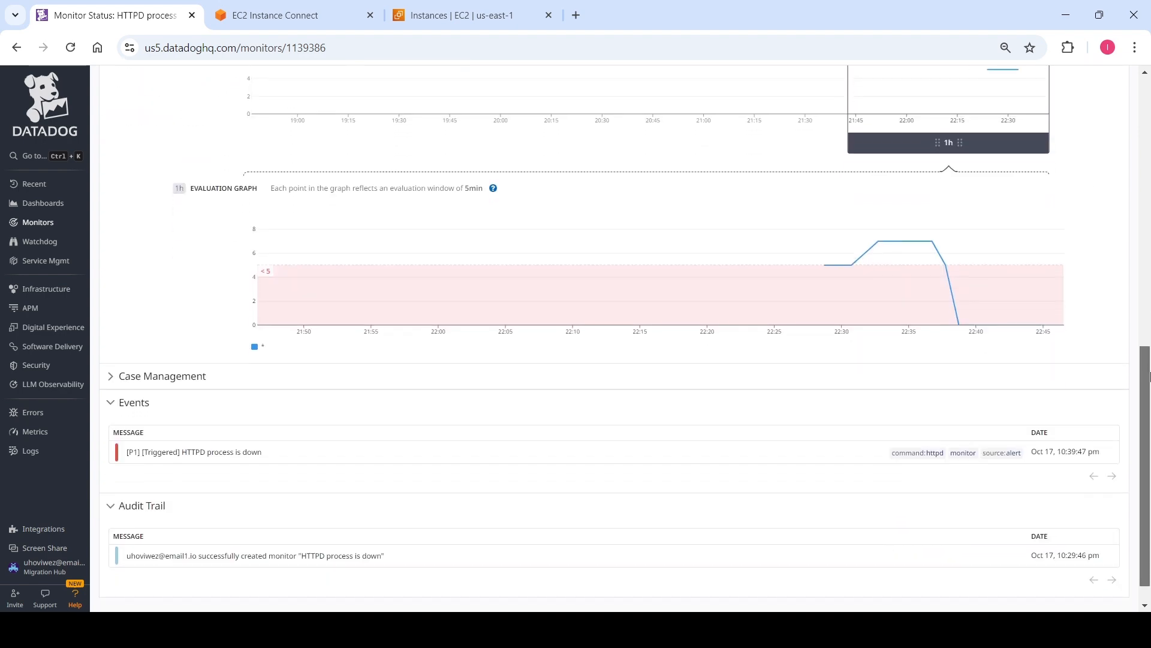
{"action": "left_click", "coordinate": [261, 460]}
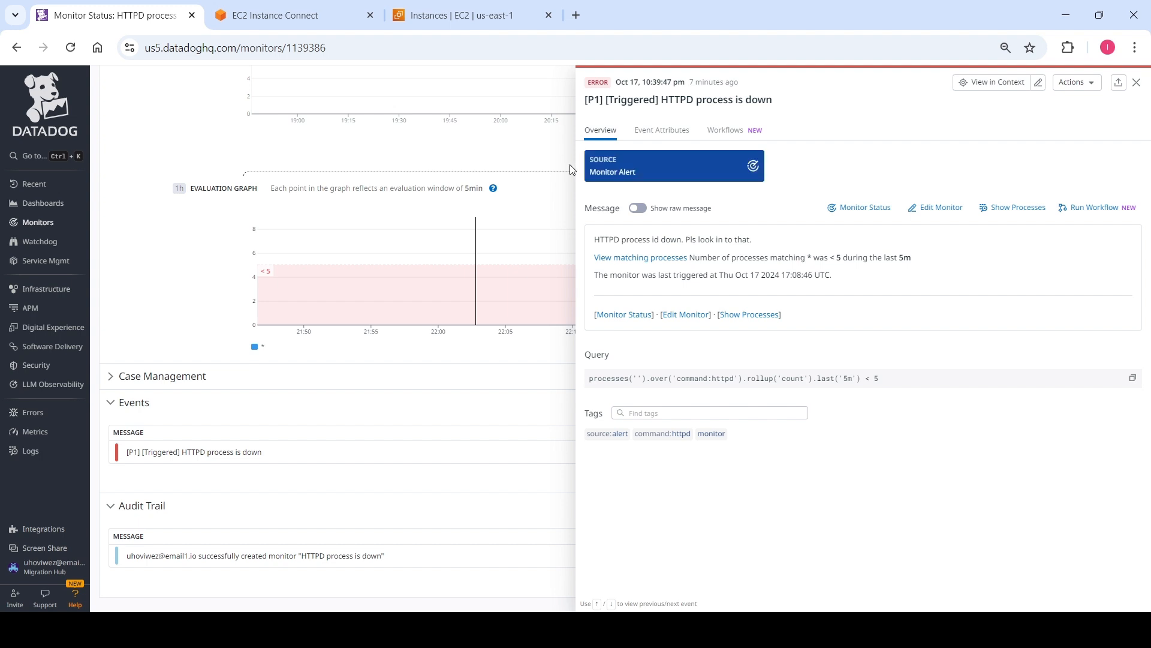
Go to the infrastructure host list and open the details of host ip-172-31-47-77.ec2.internal to inspect its processes
{"action": "mouse_move", "coordinate": [19, 297]}
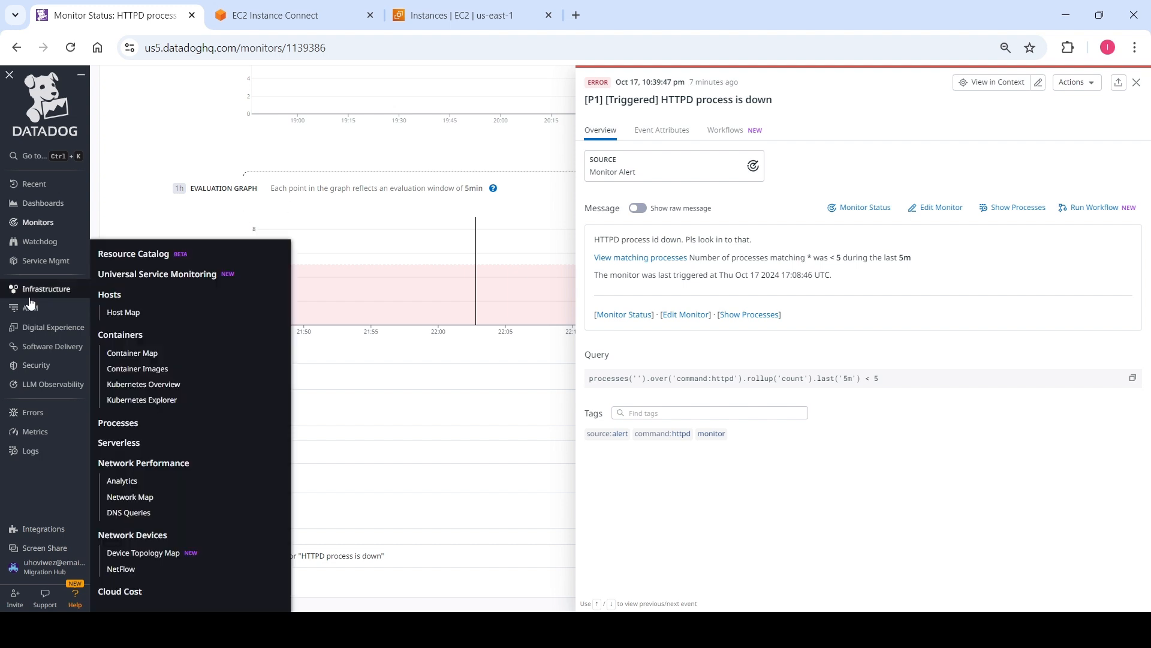
{"action": "left_click", "coordinate": [118, 302]}
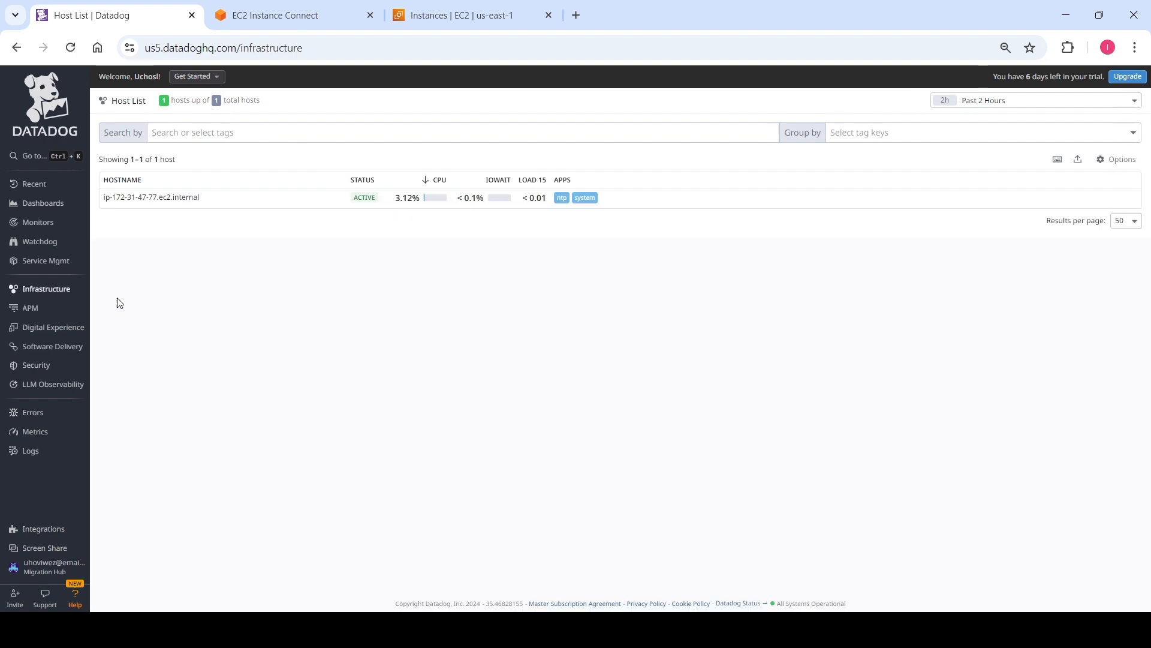
{"action": "left_click", "coordinate": [202, 205]}
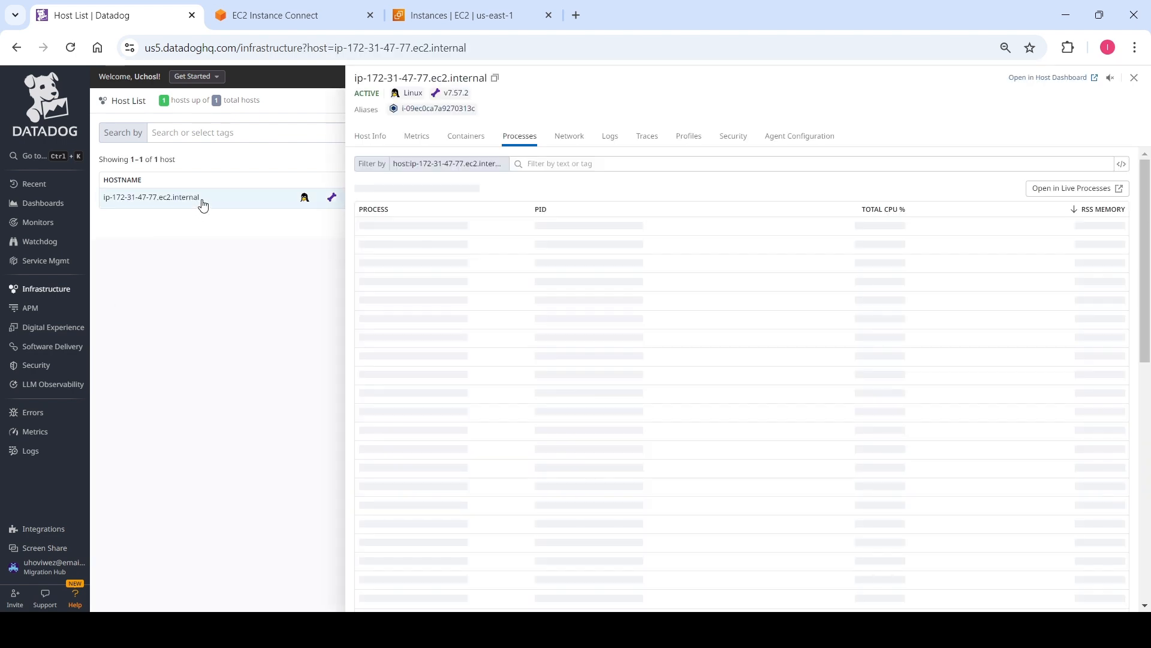